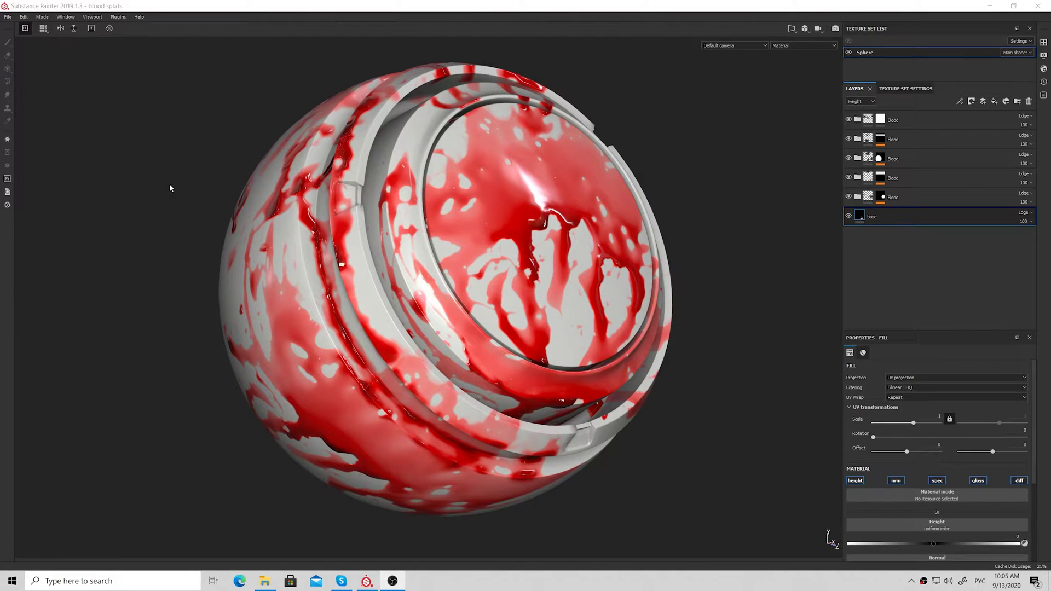
{"action": "mouse_move", "coordinate": [170, 186]}
{"action": "right_mouse_down", "text": "shift"}
{"action": "mouse_move", "coordinate": [151, 189]}
{"action": "mouse_move", "coordinate": [167, 187]}
{"action": "right_mouse_up", "text": "shift"}
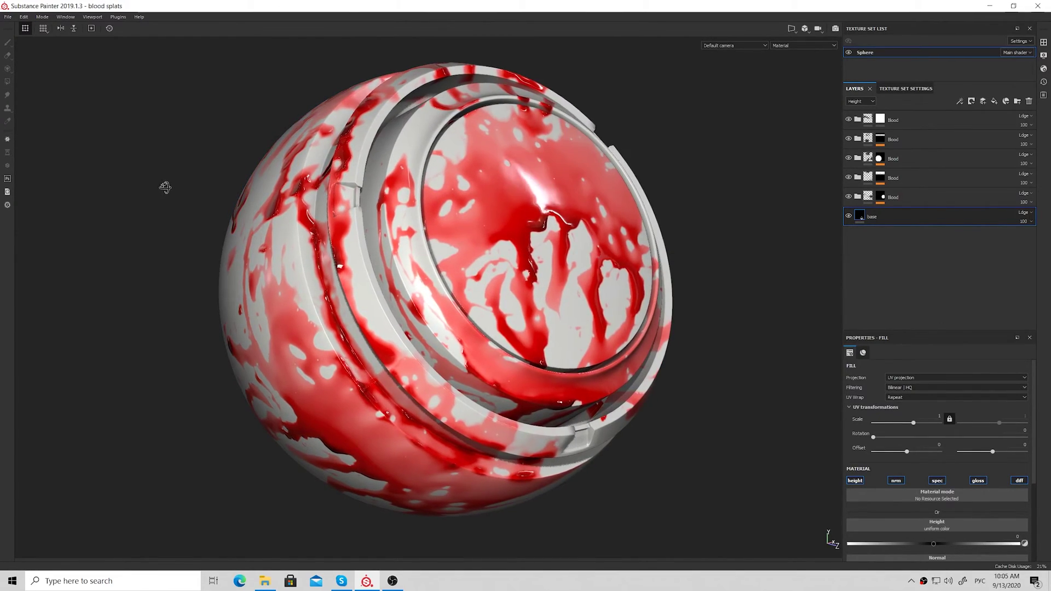
{"action": "mouse_move", "coordinate": [164, 188]}
{"action": "left_mouse_down", "text": "alt"}
{"action": "mouse_move", "coordinate": [133, 195]}
{"action": "mouse_move", "coordinate": [145, 162]}
{"action": "mouse_move", "coordinate": [249, 143]}
{"action": "mouse_move", "coordinate": [225, 195]}
{"action": "mouse_move", "coordinate": [159, 162]}
{"action": "mouse_move", "coordinate": [105, 173]}
{"action": "mouse_move", "coordinate": [131, 188]}
{"action": "mouse_move", "coordinate": [197, 159]}
{"action": "mouse_move", "coordinate": [201, 172]}
{"action": "mouse_move", "coordinate": [109, 181]}
{"action": "mouse_move", "coordinate": [150, 176]}
{"action": "mouse_move", "coordinate": [166, 190]}
{"action": "left_mouse_up", "text": "alt"}
{"action": "key", "text": "alt+shift"}
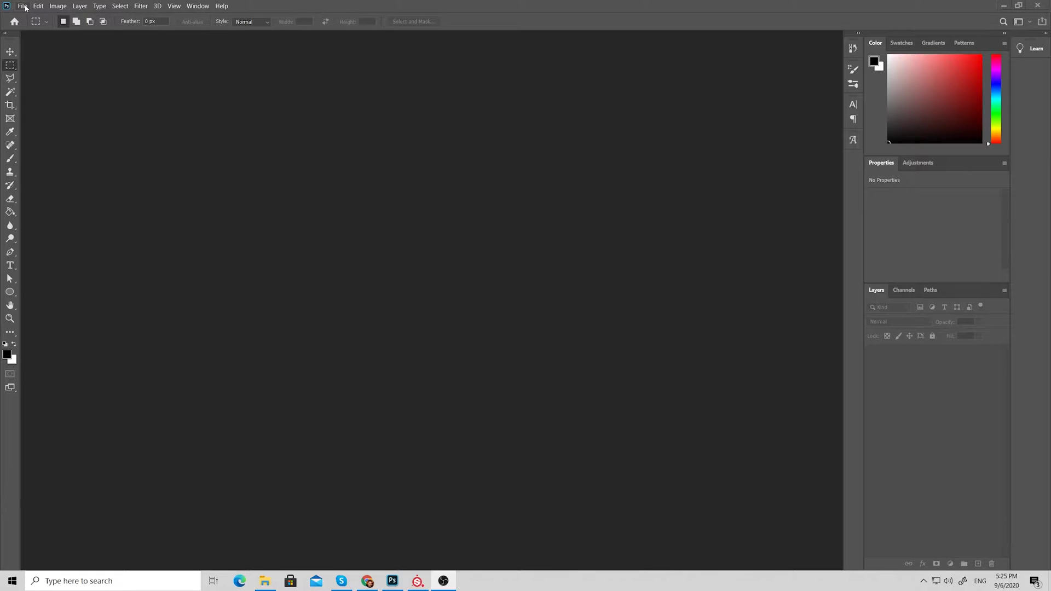
Create a new 2048 x 2048 pixel document at 300 pixels/inch in 16-bit RGB color.
{"action": "left_click", "coordinate": [22, 6]}
{"action": "left_click", "coordinate": [33, 21]}
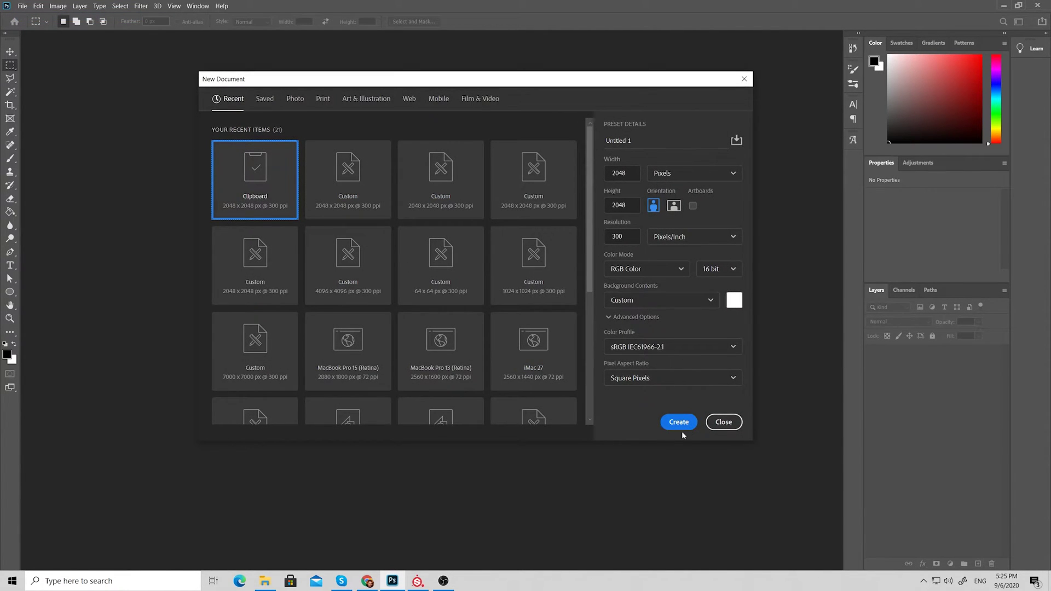
{"action": "left_click", "coordinate": [717, 269]}
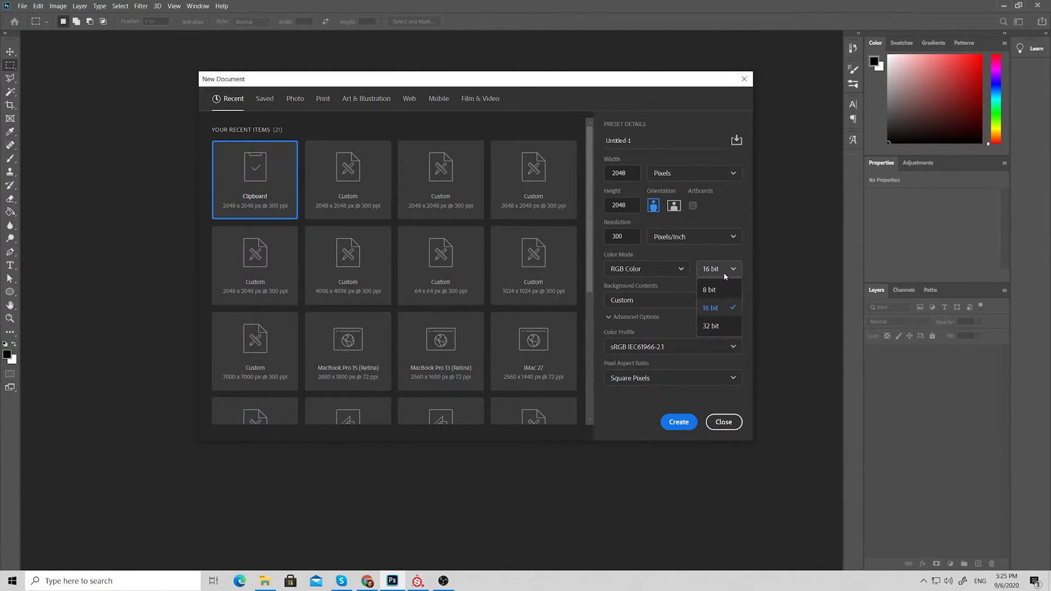
{"action": "left_click", "coordinate": [714, 308]}
{"action": "left_click", "coordinate": [679, 422]}
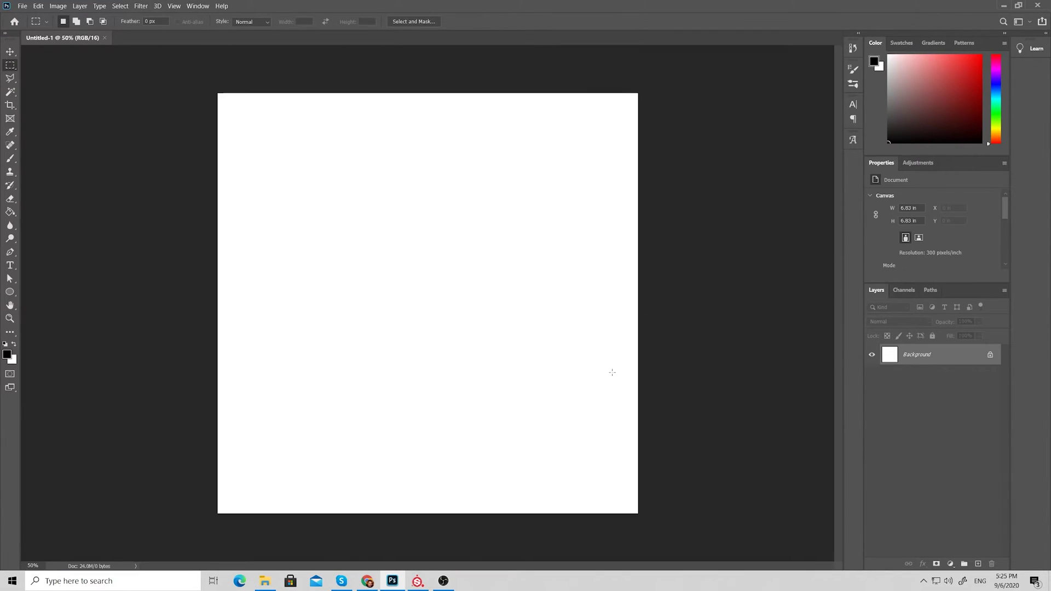
Place the blood-large-splatter image from the file folder into the new document.
{"action": "left_click", "coordinate": [265, 581]}
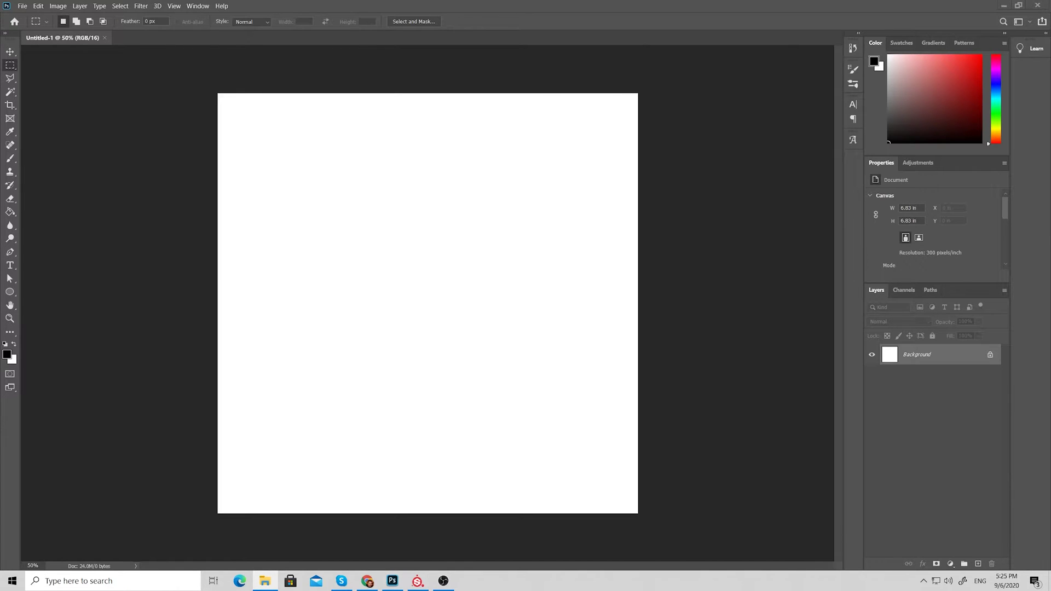
{"action": "left_click_drag", "start_coordinate": [175, 184], "coordinate": [253, 173]}
{"action": "key", "text": "Return"}
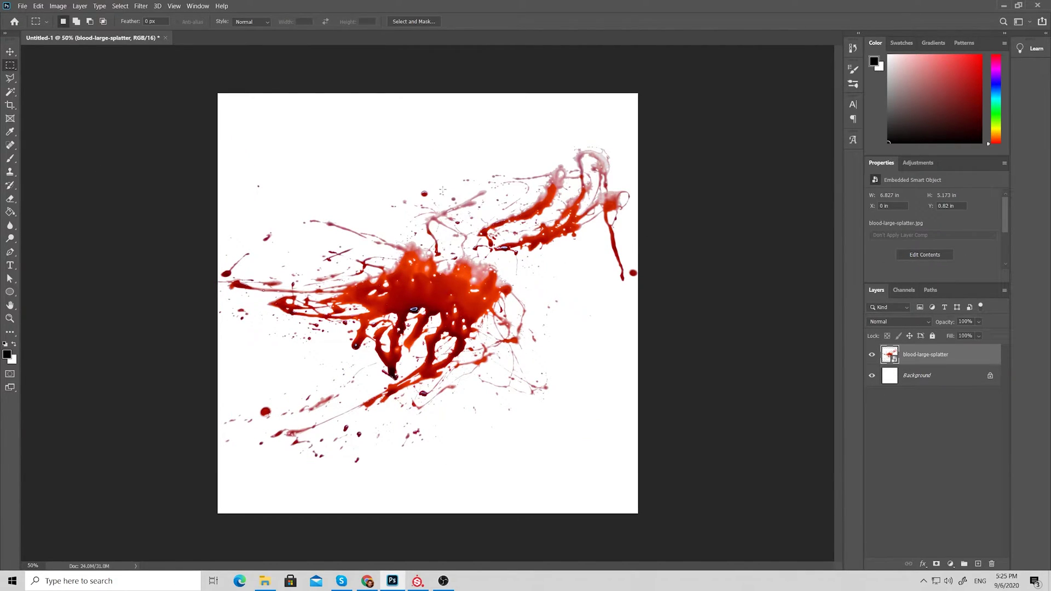
Merge the blood-large-splatter layer with the white background layer.
{"action": "scroll", "coordinate": [430, 325], "scroll_direction": "up", "scroll_amount": 5, "text": "alt"}
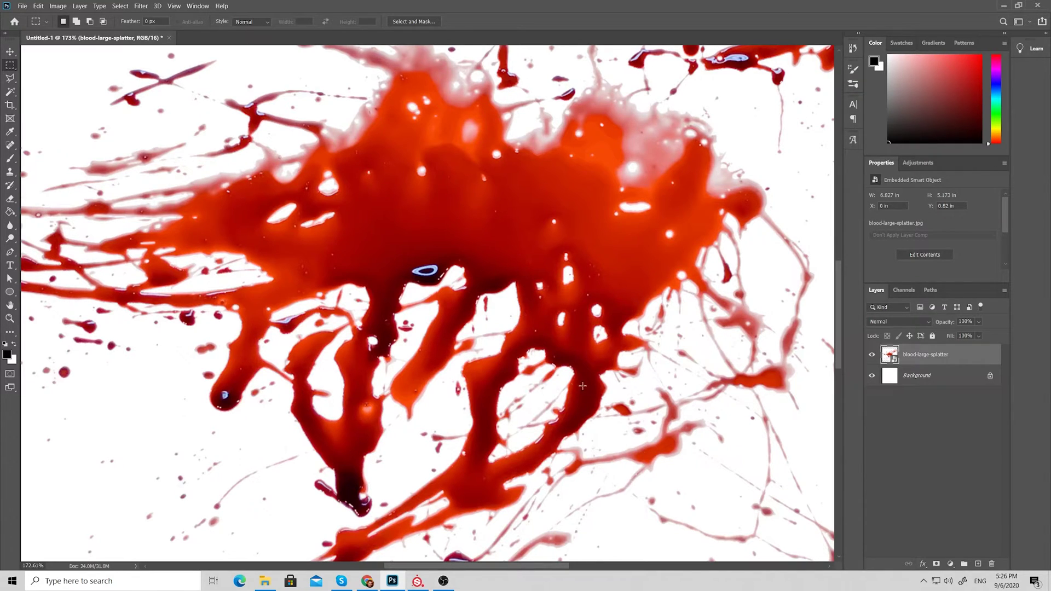
{"action": "left_click", "coordinate": [919, 378], "text": "shift"}
{"action": "right_click", "coordinate": [925, 363]}
{"action": "left_click", "coordinate": [876, 442]}
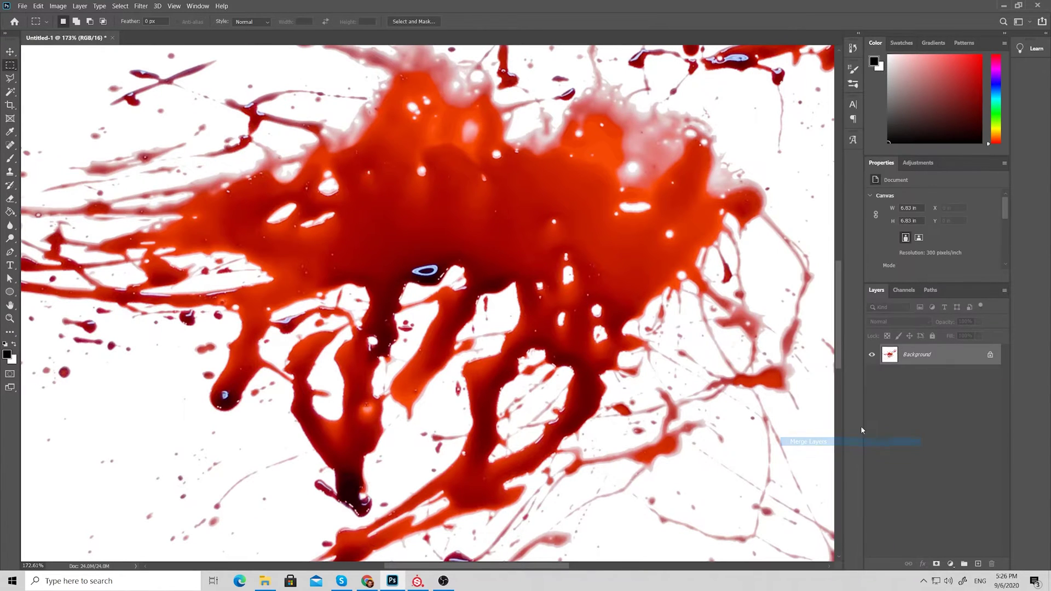
Convert the merged background into a regular layer and duplicate it, hiding the original.
{"action": "double_click", "coordinate": [932, 356]}
{"action": "left_click", "coordinate": [607, 172]}
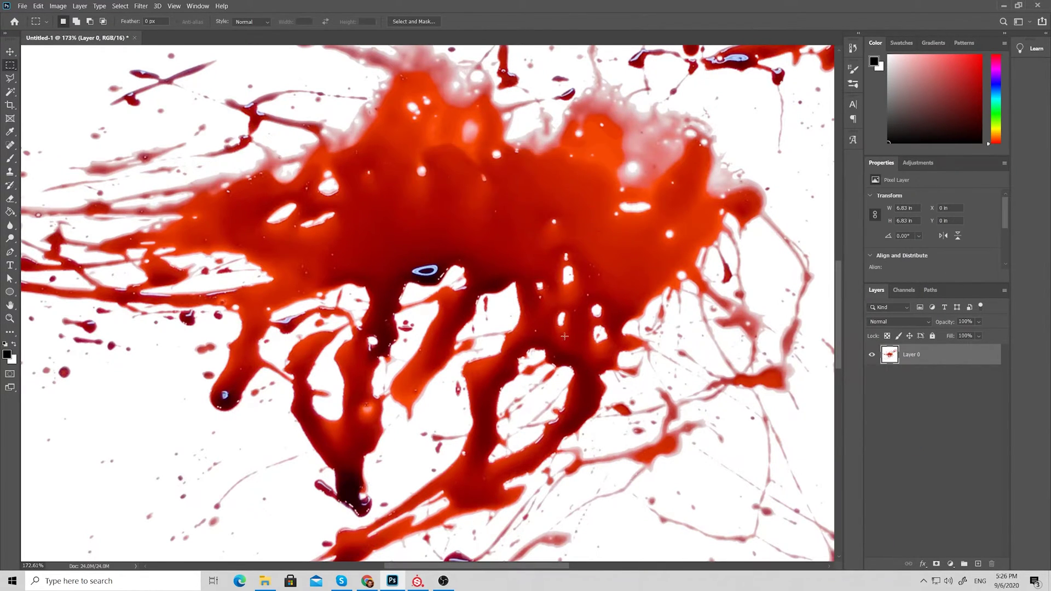
{"action": "scroll", "coordinate": [562, 338], "scroll_direction": "down", "scroll_amount": 5, "text": "alt"}
{"action": "left_click_drag", "start_coordinate": [898, 355], "coordinate": [979, 564]}
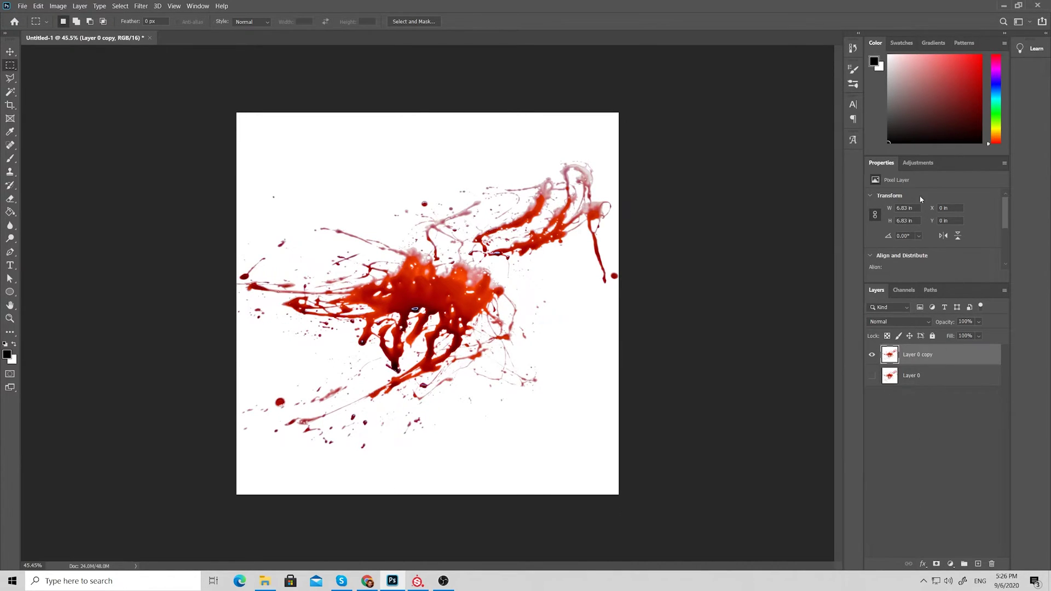
Add a Hue/Saturation adjustment above the copied layer and lower its saturation fully to turn the splatter gray.
{"action": "left_click", "coordinate": [919, 162]}
{"action": "left_click", "coordinate": [888, 214]}
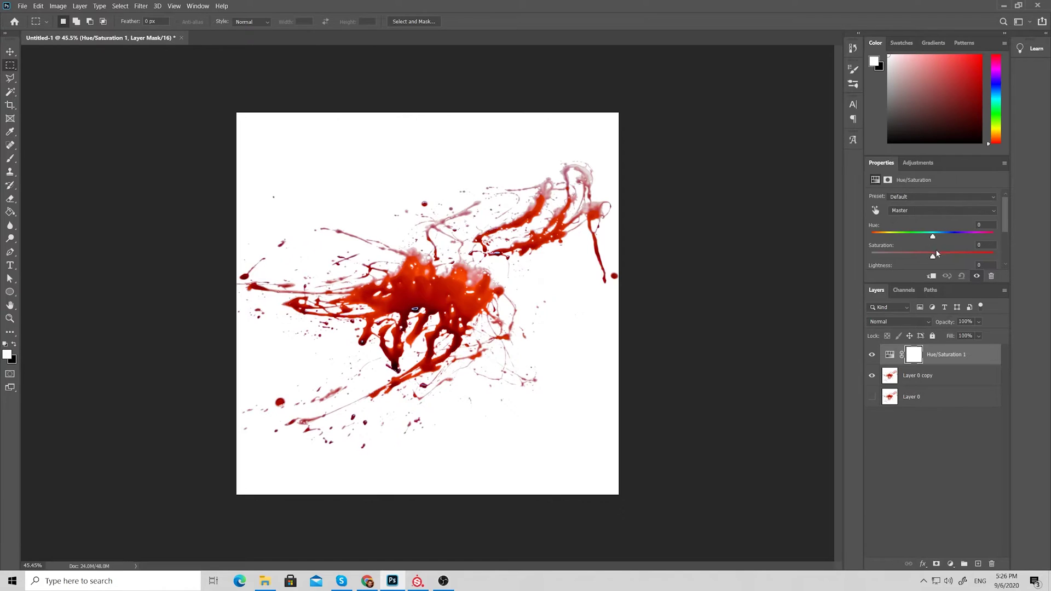
{"action": "left_click_drag", "start_coordinate": [934, 256], "coordinate": [811, 252]}
Add a Levels adjustment and invert the image by setting the output levels to 255 and 0.
{"action": "left_click", "coordinate": [918, 163]}
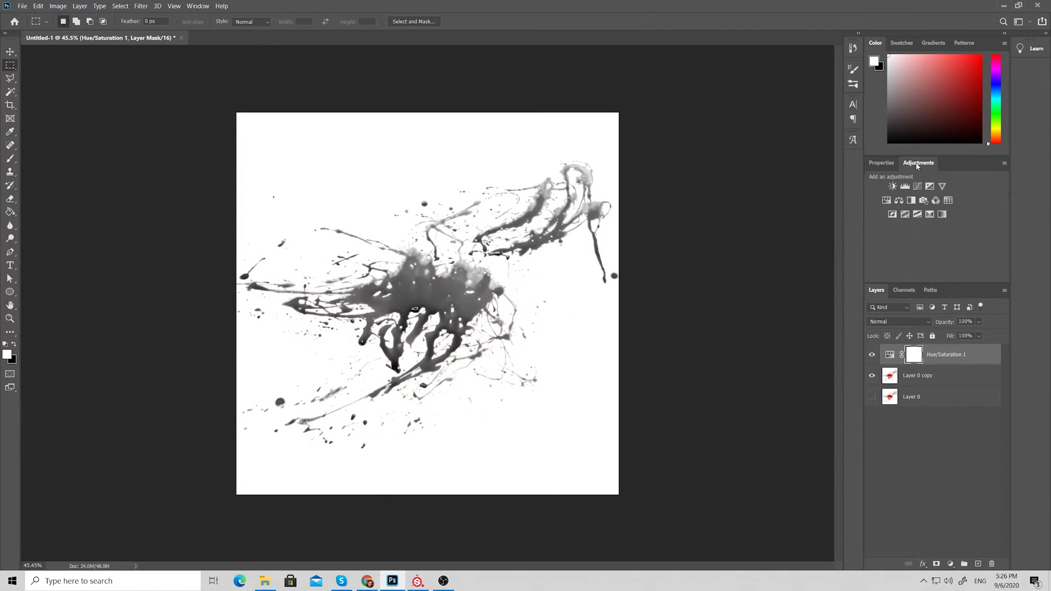
{"action": "left_click", "coordinate": [903, 191]}
{"action": "scroll", "coordinate": [923, 252], "scroll_direction": "down", "scroll_amount": 2}
{"action": "left_click_drag", "start_coordinate": [886, 235], "coordinate": [785, 228]}
{"action": "left_click_drag", "start_coordinate": [956, 241], "coordinate": [1021, 266]}
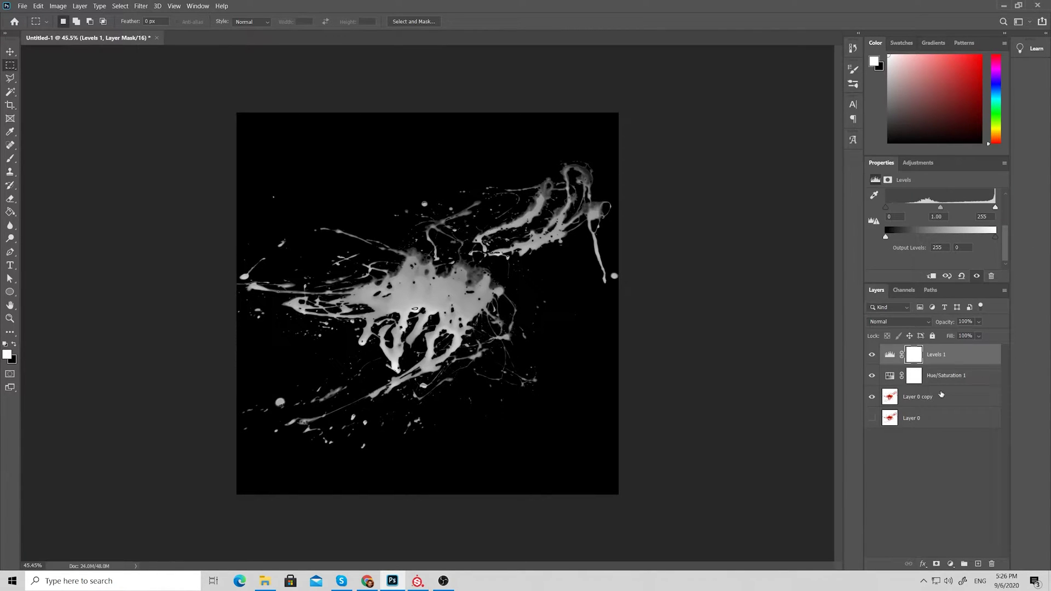
Merge the Levels and Hue/Saturation adjustments with the copied splatter layer.
{"action": "scroll", "coordinate": [368, 327], "scroll_direction": "up", "scroll_amount": 3, "text": "alt"}
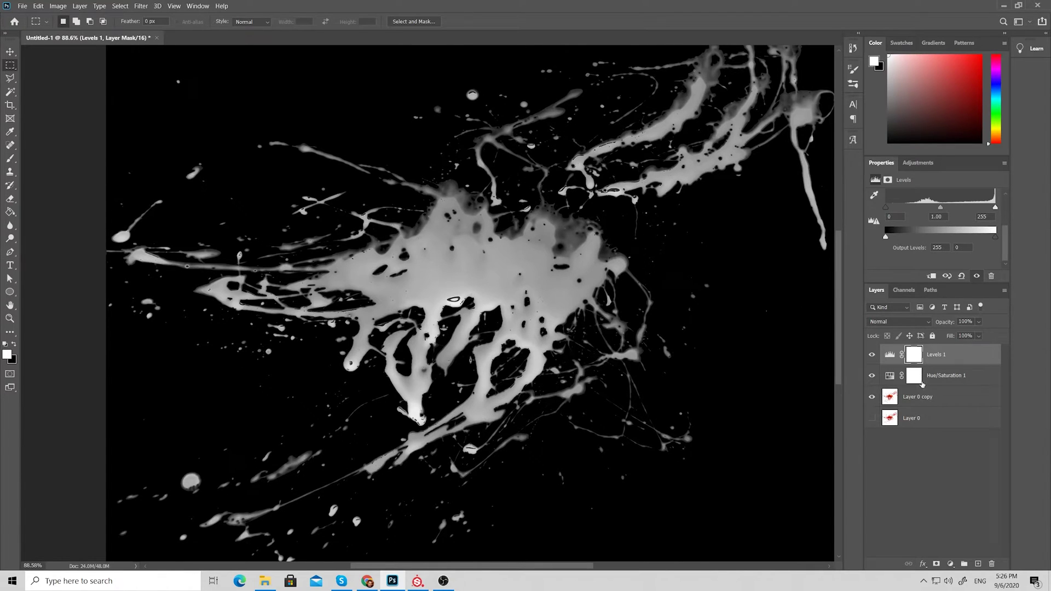
{"action": "left_click", "coordinate": [929, 398], "text": "shift"}
{"action": "right_click", "coordinate": [931, 398]}
{"action": "left_click", "coordinate": [825, 441]}
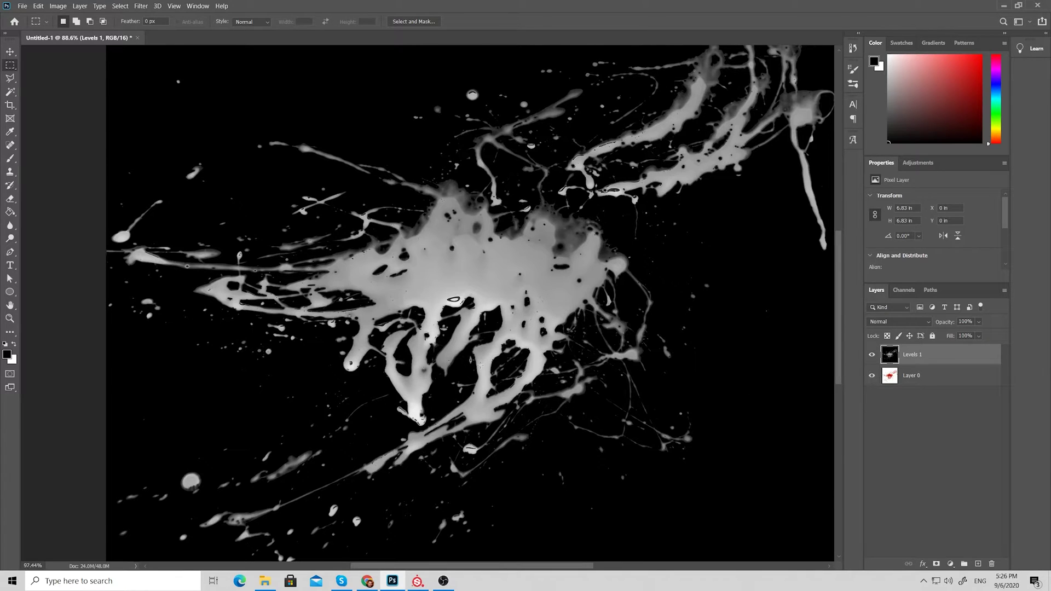
Add a new empty layer above the inverted grayscale splatter and activate the Brush tool.
{"action": "scroll", "coordinate": [438, 297], "scroll_direction": "up", "scroll_amount": 5, "text": "alt"}
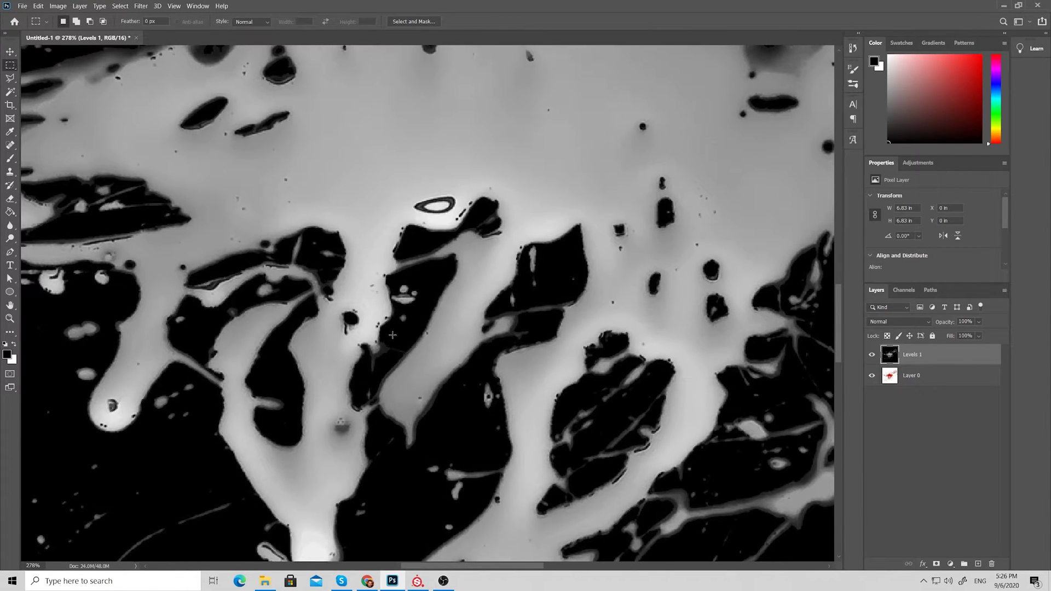
{"action": "scroll", "coordinate": [404, 238], "scroll_direction": "up", "scroll_amount": 5, "text": "alt"}
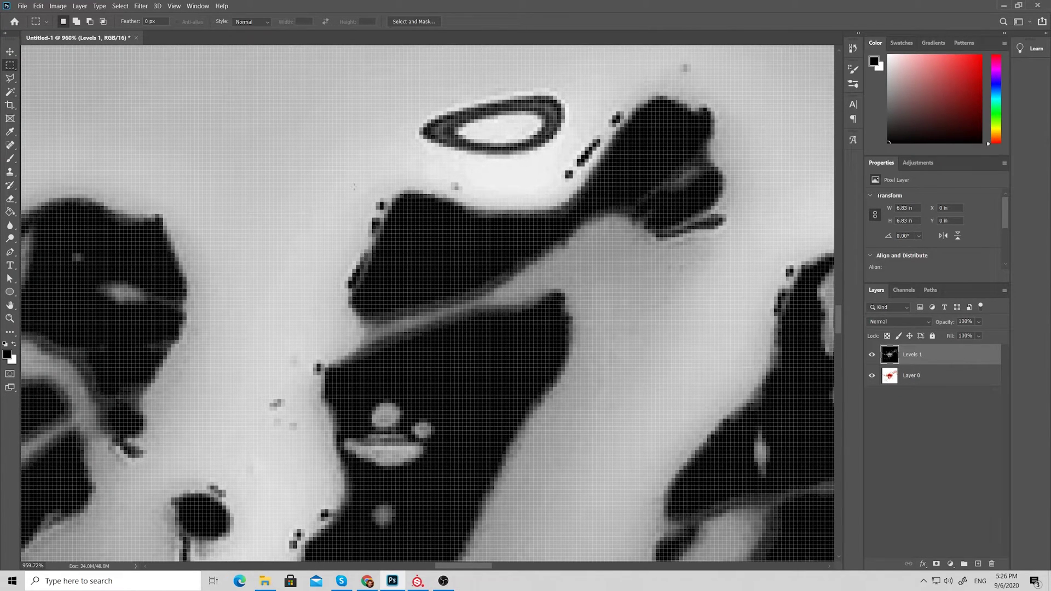
{"action": "scroll", "coordinate": [359, 286], "scroll_direction": "down", "scroll_amount": 5, "text": "alt"}
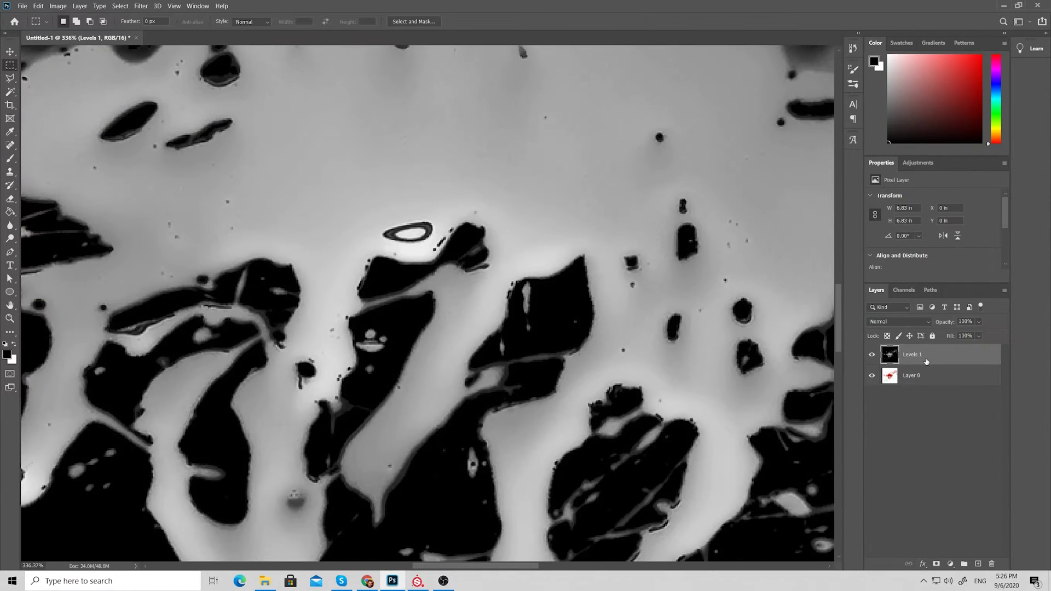
{"action": "left_click", "coordinate": [873, 354]}
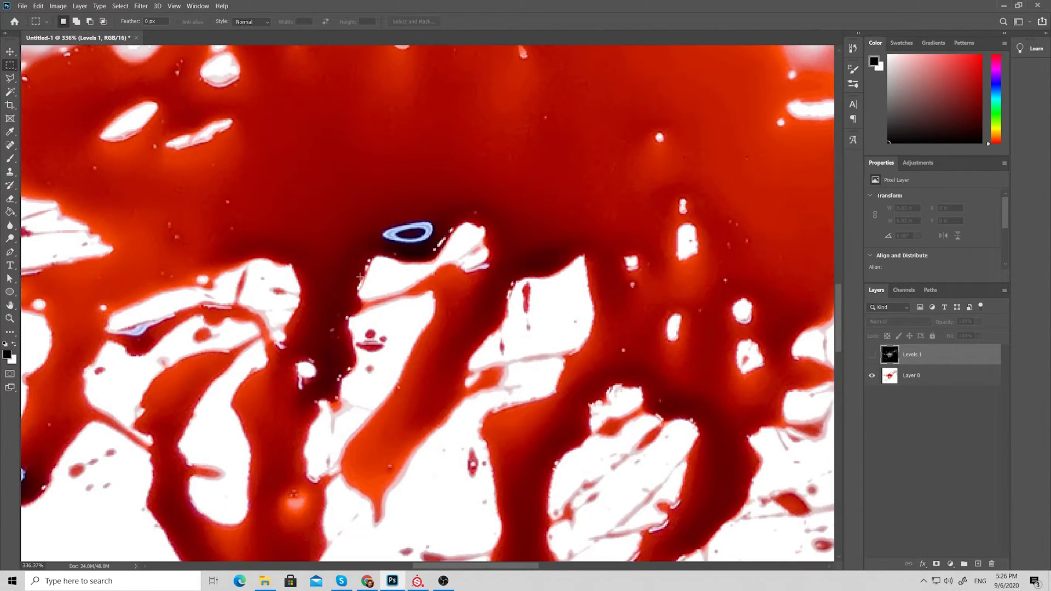
{"action": "left_click", "coordinate": [872, 354]}
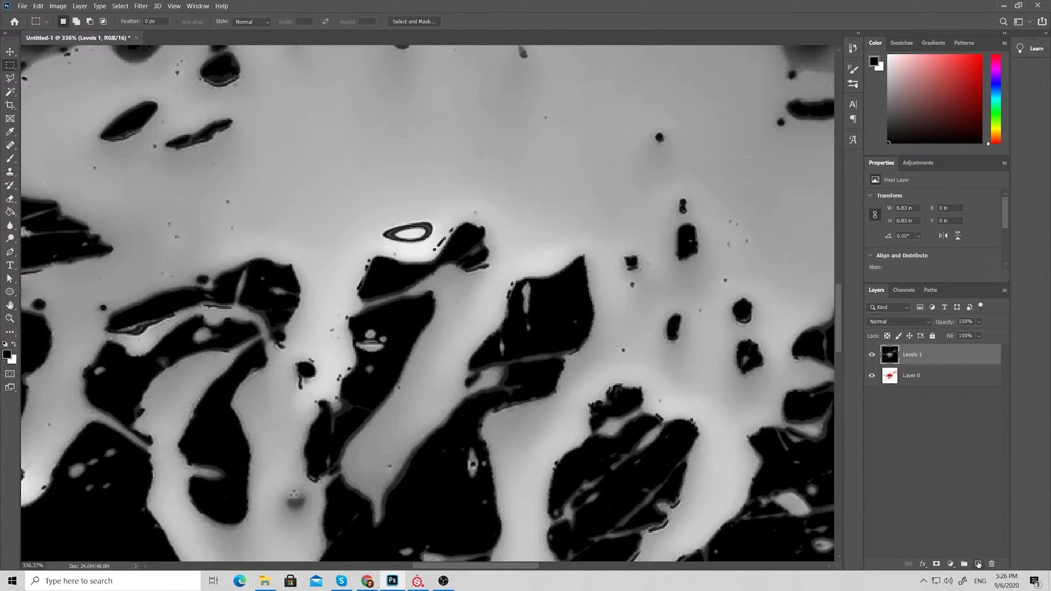
{"action": "left_click", "coordinate": [978, 564]}
{"action": "key", "text": "b"}
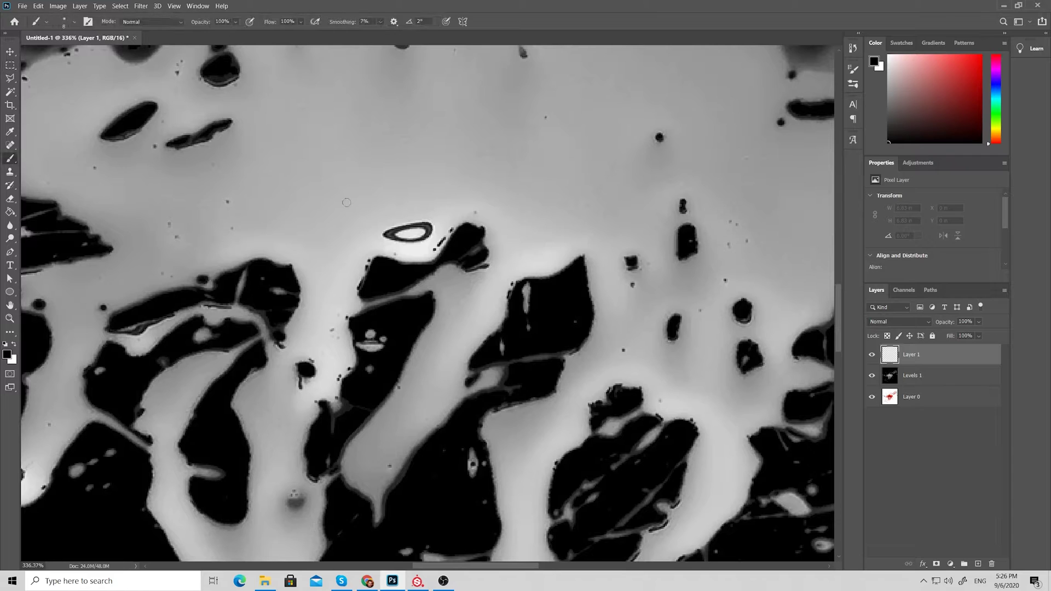
{"action": "scroll", "coordinate": [364, 202], "scroll_direction": "up", "scroll_amount": 2, "text": "alt"}
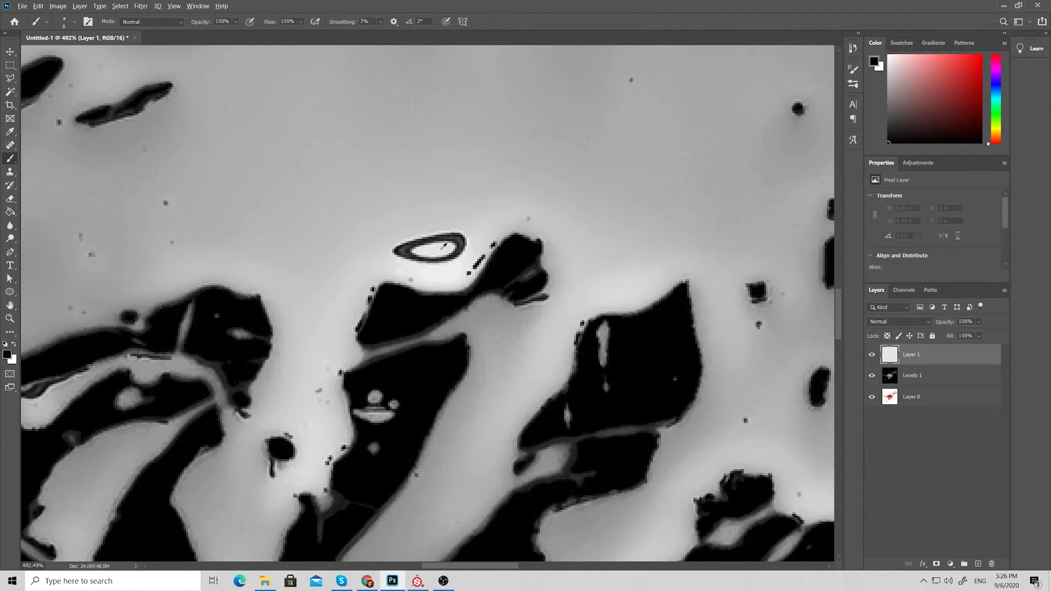
{"action": "key", "text": "x"}
{"action": "key", "text": "bracketright"}
{"action": "key", "text": "bracketright"}
{"action": "key", "text": "bracketright"}
{"action": "mouse_move", "coordinate": [436, 246]}
{"action": "left_mouse_down"}
{"action": "mouse_move", "coordinate": [434, 228]}
{"action": "mouse_move", "coordinate": [401, 226]}
{"action": "mouse_move", "coordinate": [446, 236]}
{"action": "mouse_move", "coordinate": [408, 242]}
{"action": "mouse_move", "coordinate": [452, 243]}
{"action": "left_mouse_up"}
{"action": "key", "text": "ctrl+z"}
Paint over the dark highlight ring in the middle of the splatter with a gray sampled from the surrounding area.
{"action": "key", "text": "bracketleft"}
{"action": "key", "text": "bracketleft"}
{"action": "left_click", "coordinate": [417, 193], "text": "alt"}
{"action": "key", "text": "bracketright"}
{"action": "key", "text": "bracketright"}
{"action": "key", "text": "bracketright"}
{"action": "key", "text": "bracketright"}
{"action": "key", "text": "bracketright"}
{"action": "left_click_drag", "start_coordinate": [434, 204], "coordinate": [383, 208]}
Paint out the dark specks beside the central black gap's upper edge with a small brush and a sampled near-white tone.
{"action": "scroll", "coordinate": [423, 211], "scroll_direction": "down", "scroll_amount": 3, "text": "alt"}
{"action": "scroll", "coordinate": [434, 235], "scroll_direction": "up", "scroll_amount": 6, "text": "alt"}
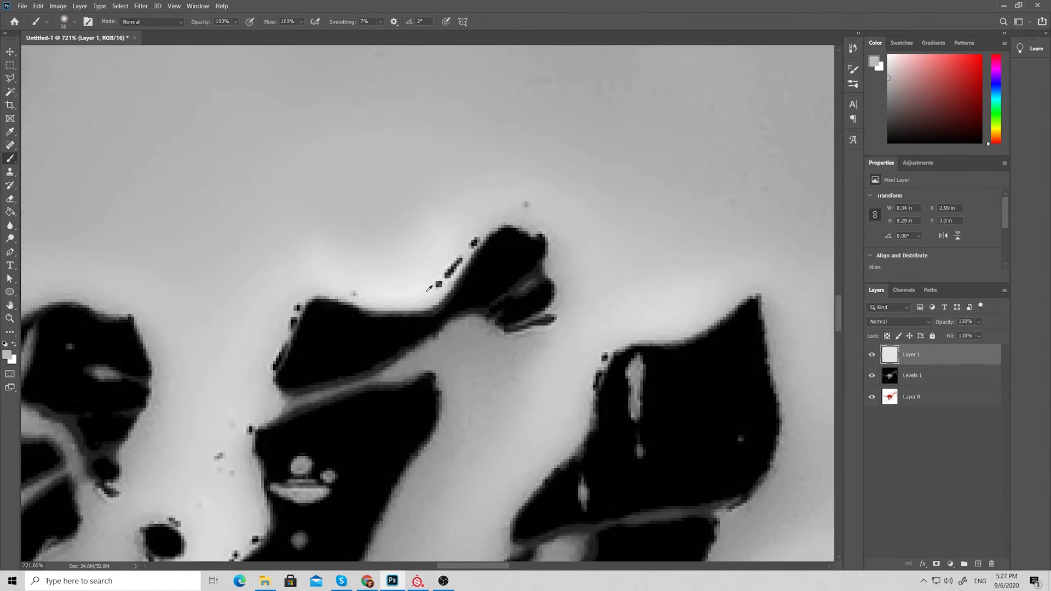
{"action": "left_click", "coordinate": [429, 288], "text": "alt"}
{"action": "key", "text": "bracketleft"}
{"action": "key", "text": "bracketleft"}
{"action": "key", "text": "bracketleft"}
{"action": "key", "text": "bracketleft"}
{"action": "key", "text": "bracketleft"}
{"action": "key", "text": "bracketleft"}
{"action": "key", "text": "bracketleft"}
{"action": "key", "text": "bracketleft"}
{"action": "key", "text": "bracketleft"}
{"action": "left_click_drag", "start_coordinate": [438, 280], "coordinate": [474, 242]}
{"action": "left_click", "coordinate": [439, 286]}
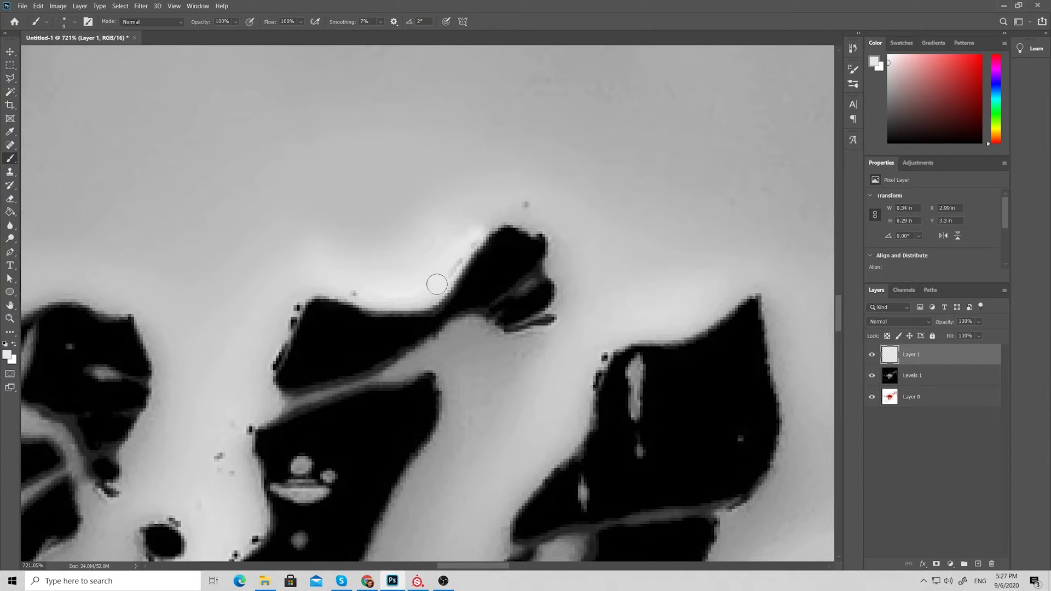
Paint out the dark specks along the left edge of the central black gap with a sampled light gray.
{"action": "left_click", "coordinate": [278, 336], "text": "alt"}
{"action": "left_click_drag", "start_coordinate": [277, 365], "coordinate": [300, 302]}
{"action": "scroll", "coordinate": [284, 287], "scroll_direction": "down", "scroll_amount": 3}
{"action": "scroll", "coordinate": [234, 391], "scroll_direction": "up", "scroll_amount": 3}
{"action": "scroll", "coordinate": [291, 307], "scroll_direction": "down", "scroll_amount": 8}
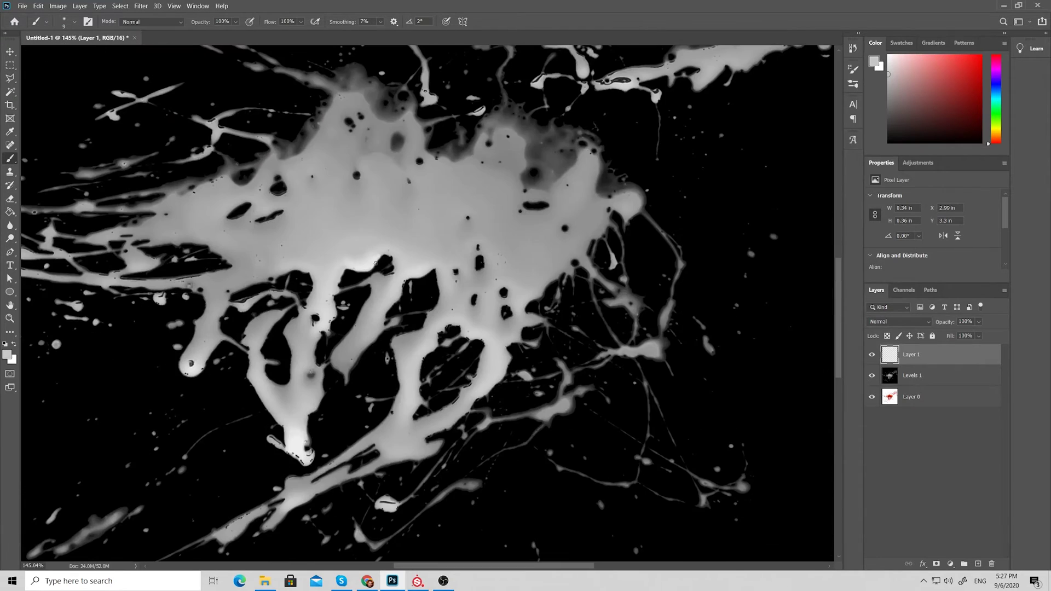
Cover the dark highlight mark in the rounded tip of the left drip with a larger brush and a sampled light tone.
{"action": "scroll", "coordinate": [159, 378], "scroll_direction": "up", "scroll_amount": 4}
{"action": "scroll", "coordinate": [211, 363], "scroll_direction": "up", "scroll_amount": 3, "text": "alt"}
{"action": "left_click", "coordinate": [260, 356], "text": "alt"}
{"action": "key", "text": "bracketright"}
{"action": "key", "text": "bracketright"}
{"action": "key", "text": "bracketright"}
{"action": "key", "text": "bracketright"}
{"action": "left_click", "coordinate": [260, 329]}
{"action": "left_click_drag", "start_coordinate": [260, 329], "coordinate": [244, 323]}
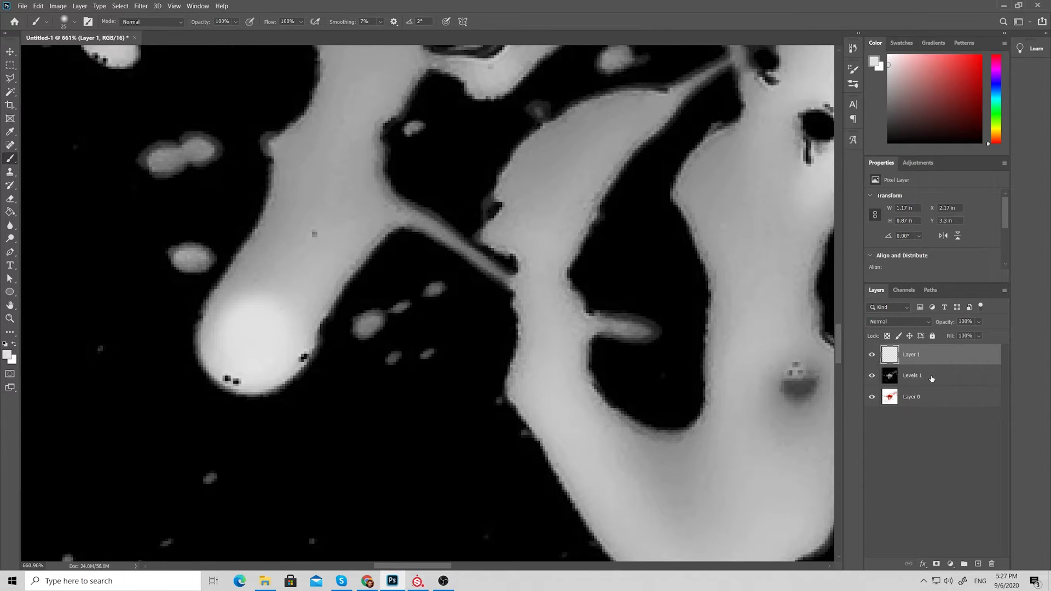
Paint out the small dark specks around the holes in the right half of the splatter with sampled grays.
{"action": "scroll", "coordinate": [521, 332], "scroll_direction": "down", "scroll_amount": 5, "text": "alt"}
{"action": "scroll", "coordinate": [735, 257], "scroll_direction": "up", "scroll_amount": 5, "text": "alt"}
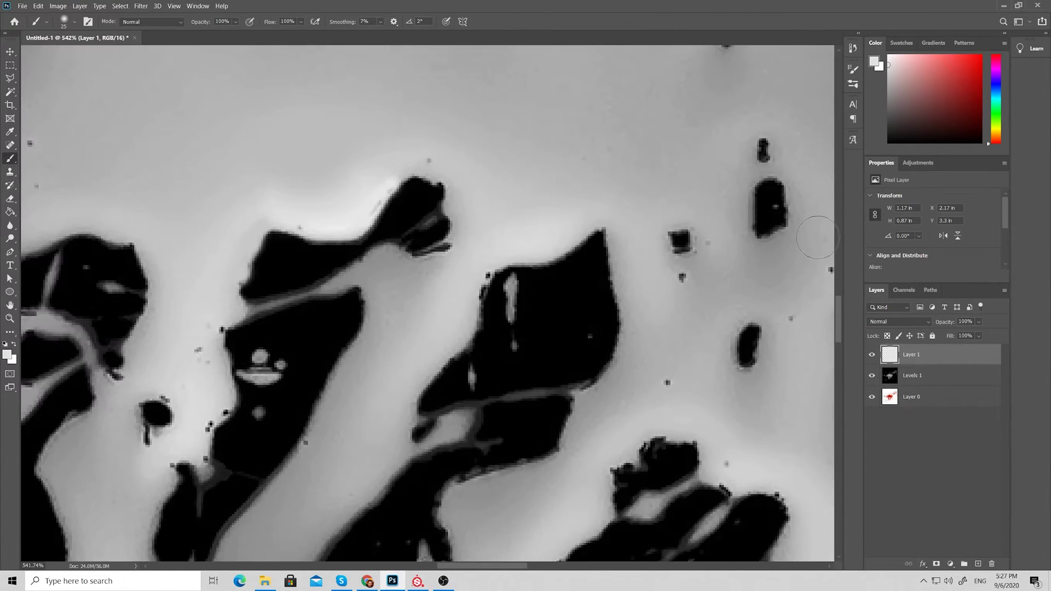
{"action": "scroll", "coordinate": [806, 241], "scroll_direction": "down", "scroll_amount": 6, "text": "alt"}
{"action": "scroll", "coordinate": [783, 240], "scroll_direction": "up", "scroll_amount": 12, "text": "alt"}
{"action": "scroll", "coordinate": [706, 244], "scroll_direction": "down", "scroll_amount": 6, "text": "alt"}
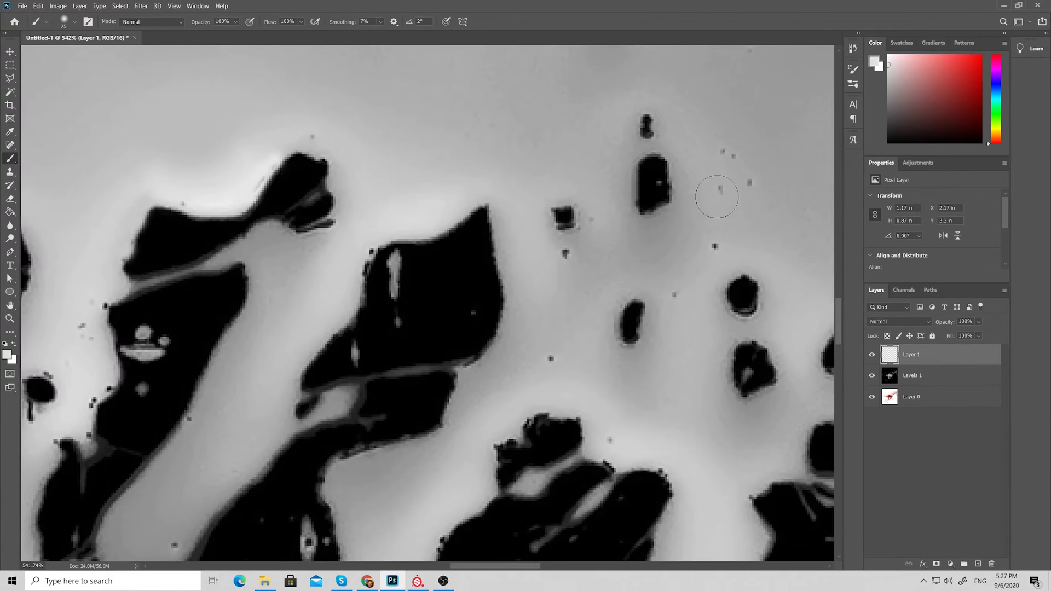
{"action": "left_click", "coordinate": [751, 149], "text": "alt"}
{"action": "left_click", "coordinate": [731, 156]}
{"action": "left_click_drag", "start_coordinate": [750, 183], "coordinate": [722, 191]}
{"action": "left_click", "coordinate": [712, 248]}
{"action": "left_click", "coordinate": [672, 280], "text": "alt"}
{"action": "left_click", "coordinate": [677, 296]}
{"action": "left_click", "coordinate": [543, 268], "text": "alt"}
{"action": "left_click", "coordinate": [569, 247]}
{"action": "left_click", "coordinate": [559, 382], "text": "alt"}
{"action": "left_click", "coordinate": [550, 361]}
{"action": "scroll", "coordinate": [537, 298], "scroll_direction": "down", "scroll_amount": 5, "text": "alt"}
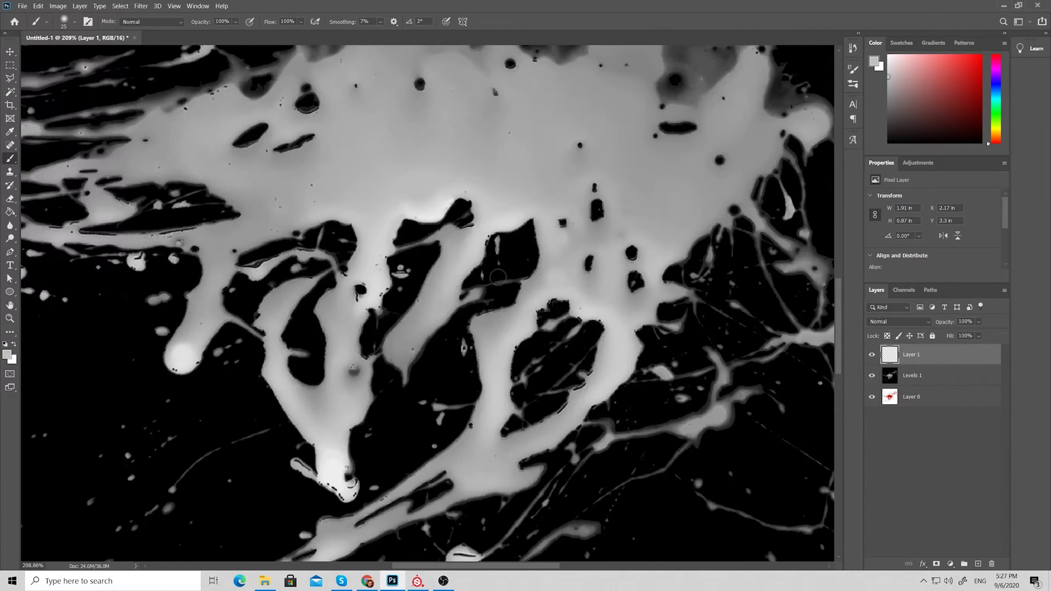
{"action": "scroll", "coordinate": [312, 366], "scroll_direction": "up", "scroll_amount": 3, "text": "alt"}
{"action": "scroll", "coordinate": [328, 383], "scroll_direction": "down", "scroll_amount": 3, "text": "alt"}
{"action": "scroll", "coordinate": [376, 468], "scroll_direction": "up", "scroll_amount": 3, "text": "alt"}
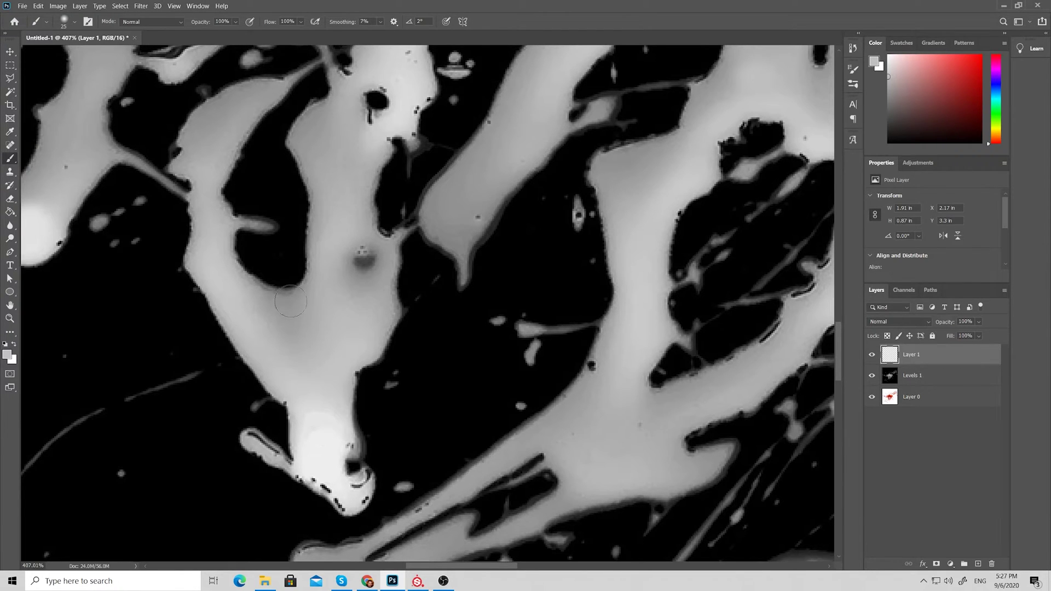
{"action": "scroll", "coordinate": [290, 358], "scroll_direction": "up", "scroll_amount": 2, "text": "alt"}
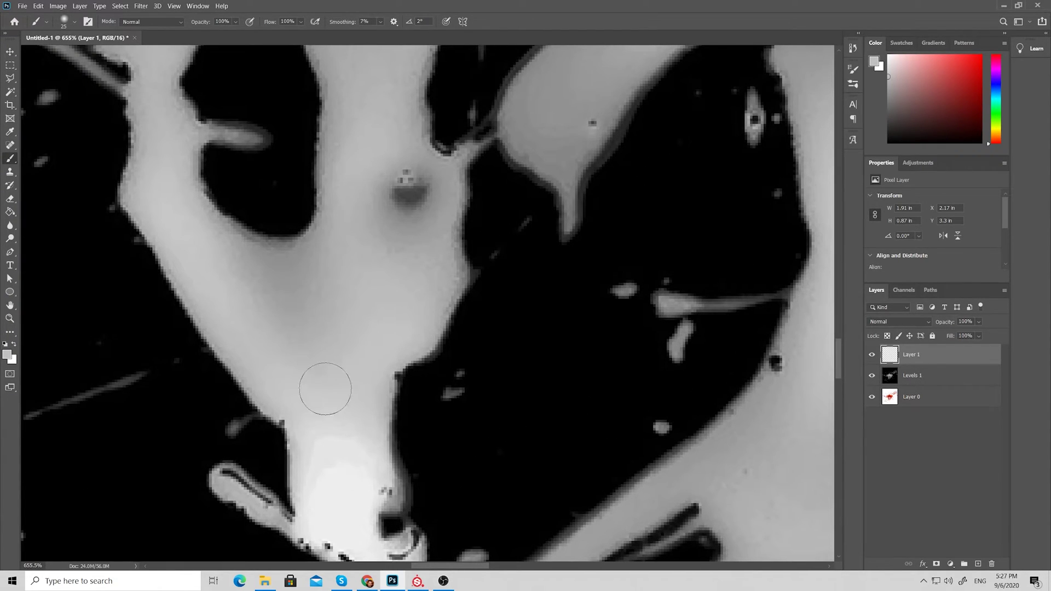
{"action": "scroll", "coordinate": [329, 329], "scroll_direction": "down", "scroll_amount": 6, "text": "alt"}
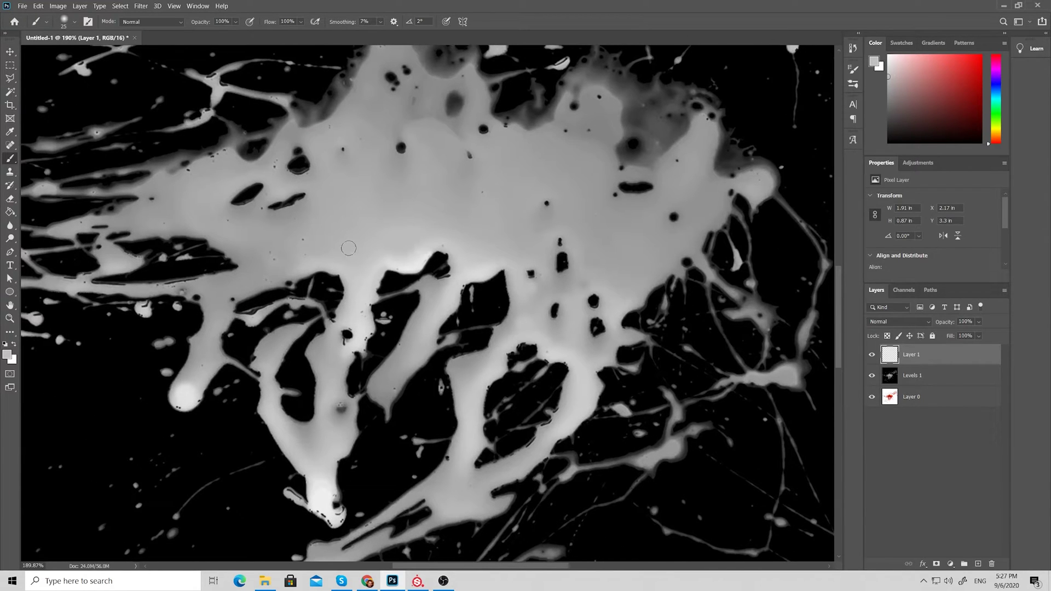
Merge the painted retouch layer with the Levels 1 grayscale layer and reduce the brush size.
{"action": "left_click", "coordinate": [940, 384], "text": "shift"}
{"action": "right_click", "coordinate": [940, 384]}
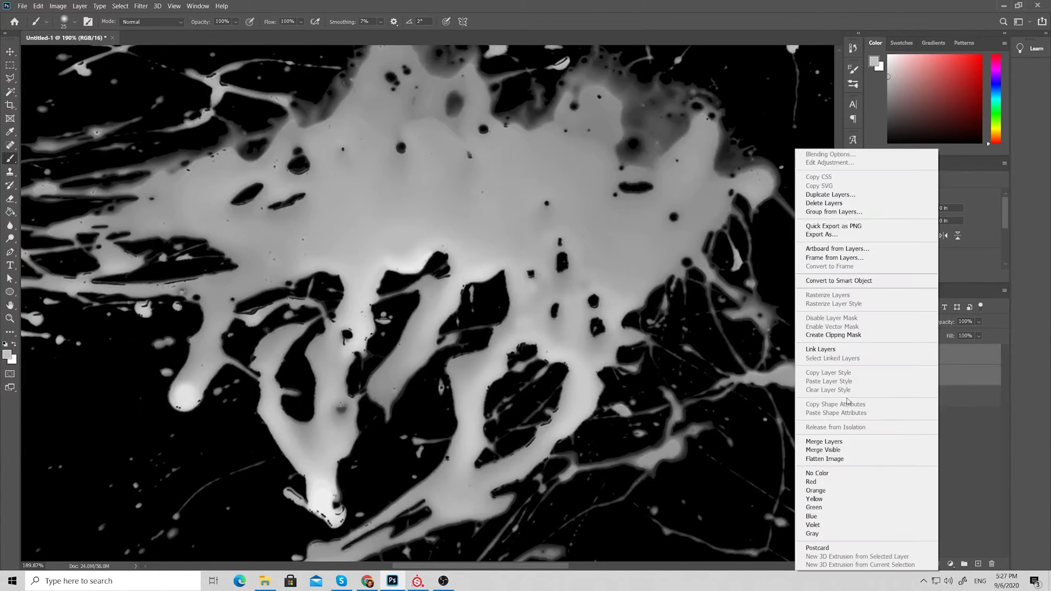
{"action": "left_click", "coordinate": [824, 442]}
{"action": "scroll", "coordinate": [684, 427], "scroll_direction": "down", "scroll_amount": 3, "text": "alt"}
{"action": "scroll", "coordinate": [559, 450], "scroll_direction": "up", "scroll_amount": 7, "text": "alt"}
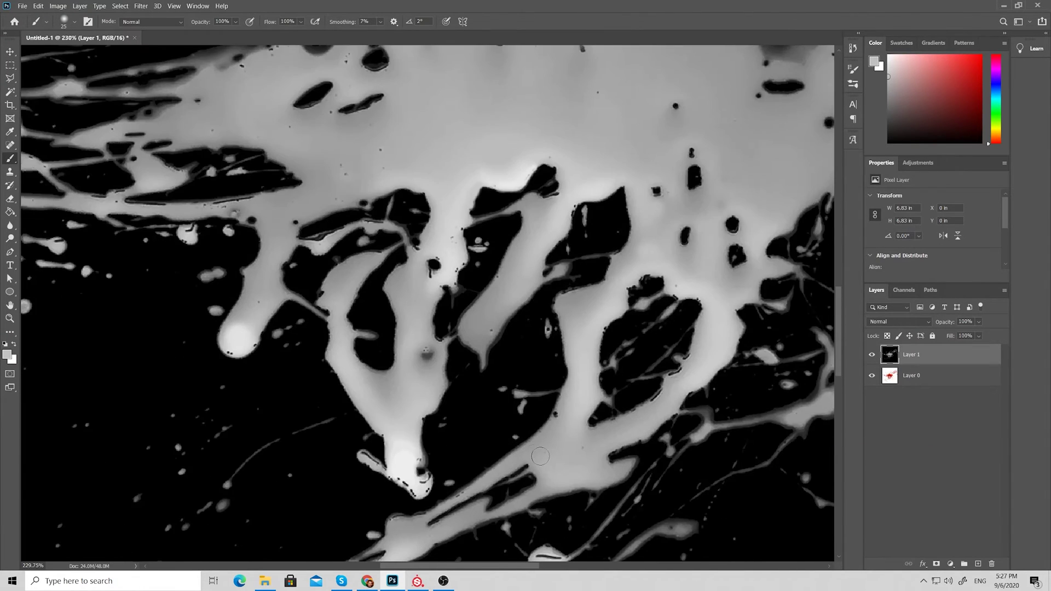
{"action": "scroll", "coordinate": [559, 450], "scroll_direction": "up", "scroll_amount": 2, "text": "alt"}
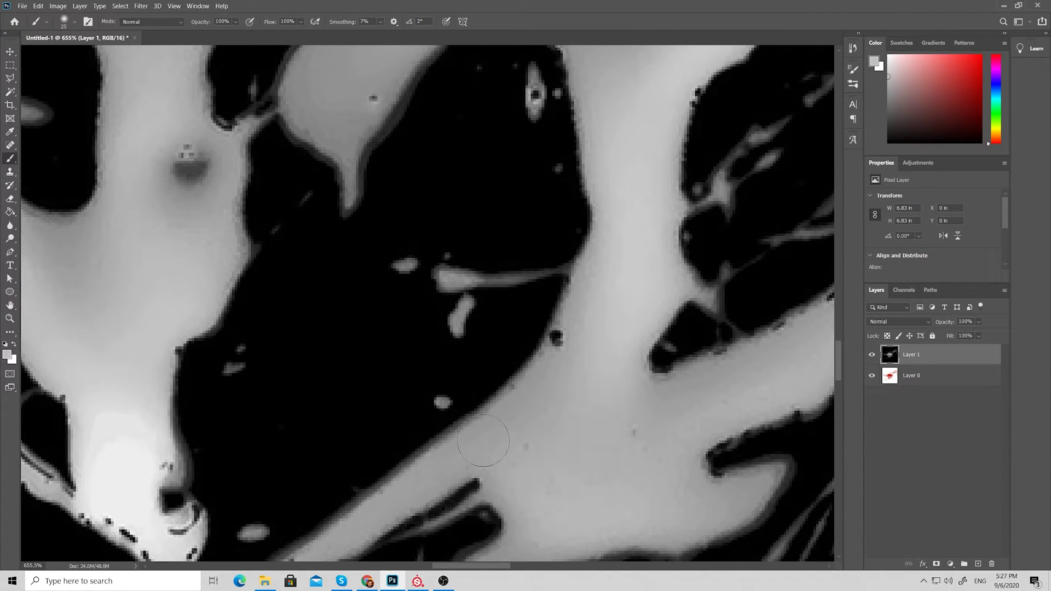
{"action": "key", "text": "bracketleft"}
{"action": "key", "text": "bracketleft"}
{"action": "key", "text": "bracketleft"}
{"action": "scroll", "coordinate": [443, 228], "scroll_direction": "down", "scroll_amount": 1, "text": "alt"}
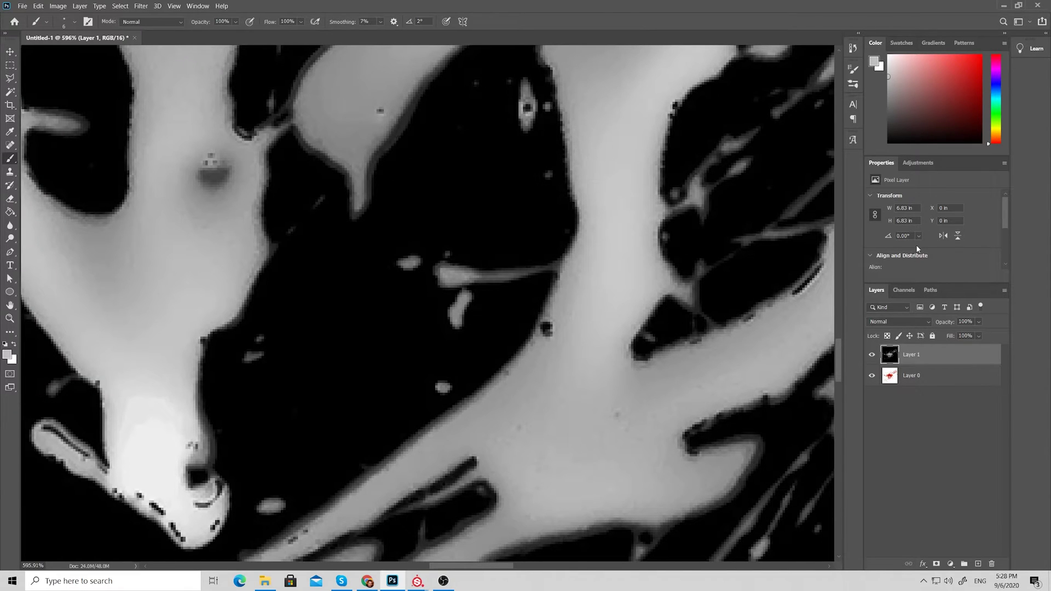
Add a Levels adjustment above the merged map and set its black input level to 66.
{"action": "left_click", "coordinate": [910, 166]}
{"action": "left_click", "coordinate": [906, 186]}
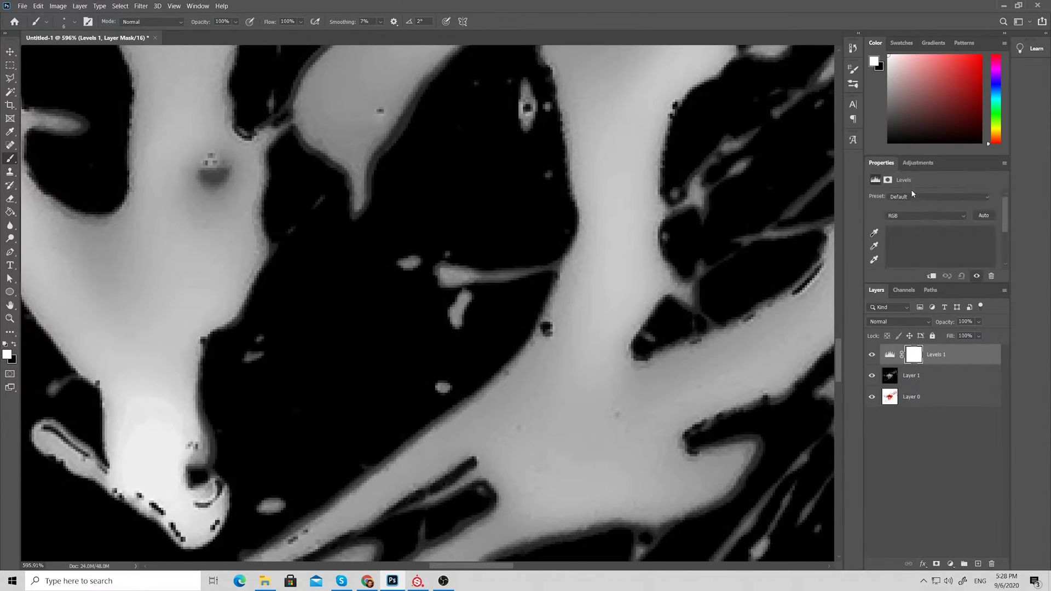
{"action": "scroll", "coordinate": [909, 233], "scroll_direction": "down", "scroll_amount": 2}
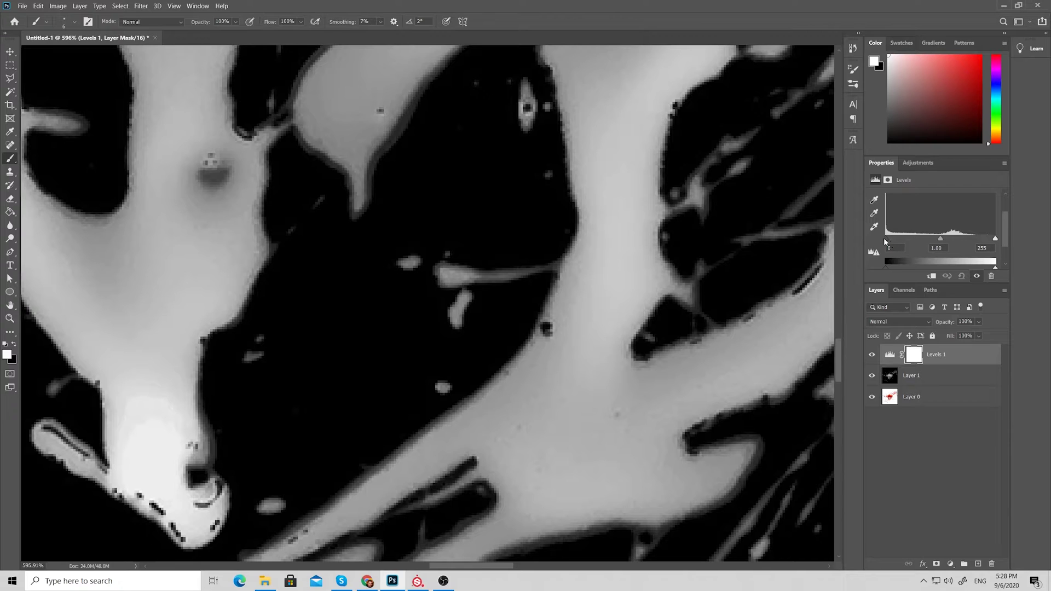
{"action": "left_click_drag", "start_coordinate": [886, 239], "coordinate": [916, 240]}
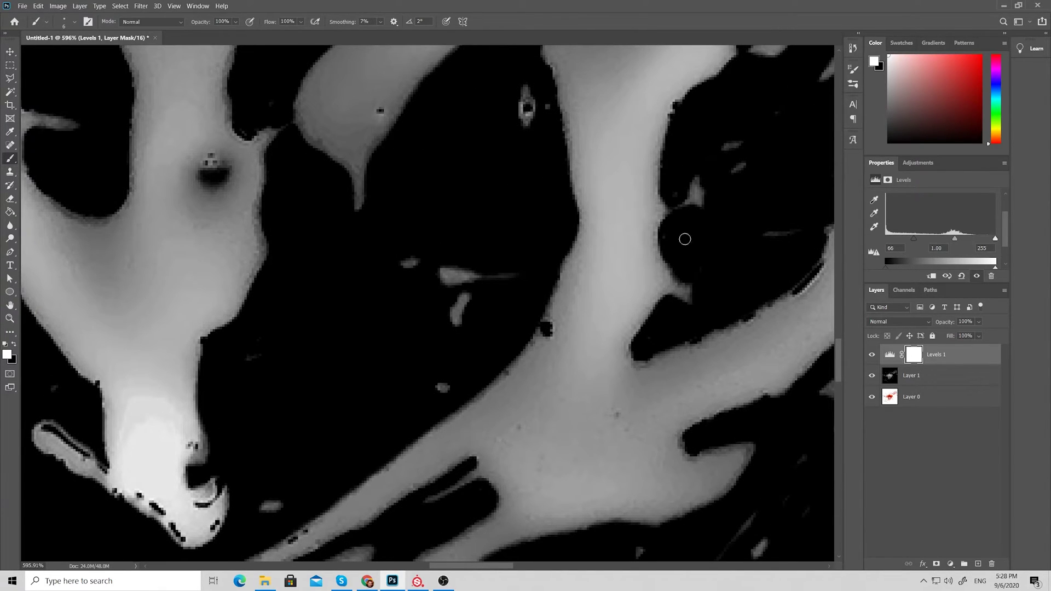
Hide the Levels adjustment and the grayscale layer to examine the original red splatter's drips and thin streaks.
{"action": "left_click", "coordinate": [872, 355]}
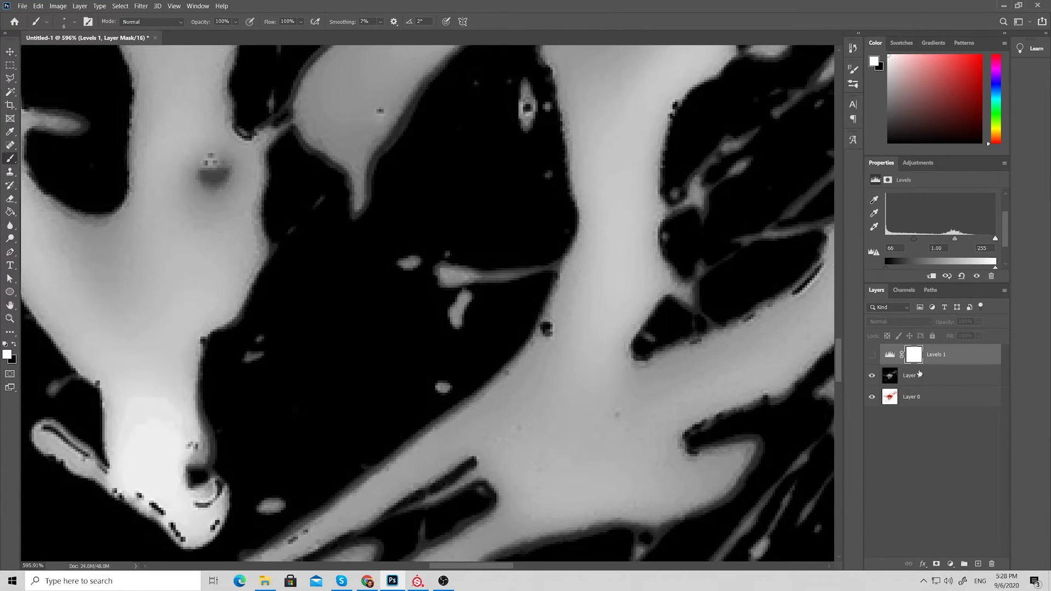
{"action": "left_click", "coordinate": [872, 376]}
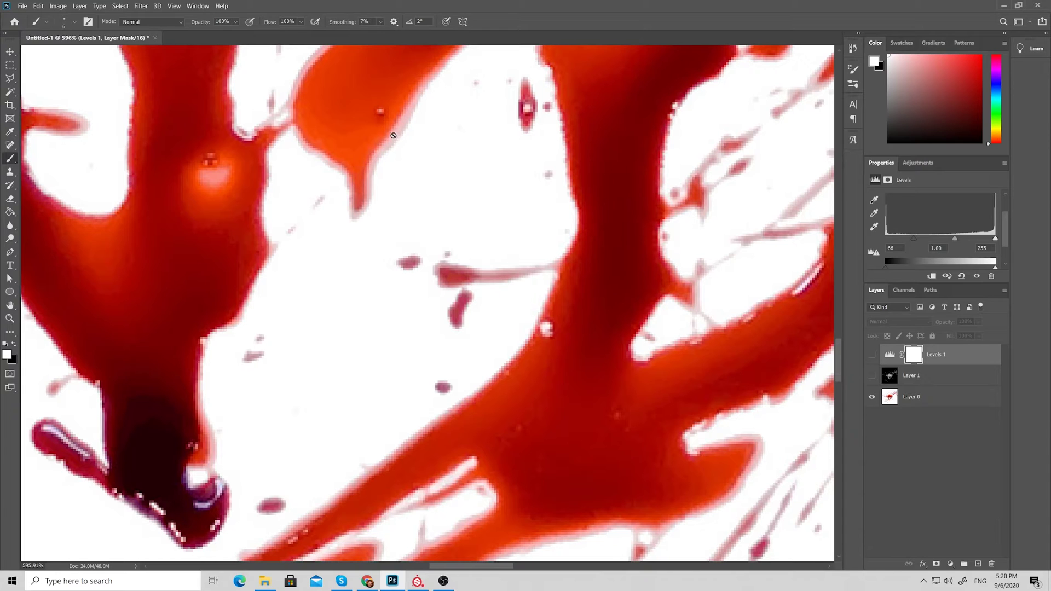
{"action": "scroll", "coordinate": [400, 318], "scroll_direction": "down", "scroll_amount": 5, "text": "alt"}
{"action": "scroll", "coordinate": [535, 419], "scroll_direction": "up", "scroll_amount": 6, "text": "alt"}
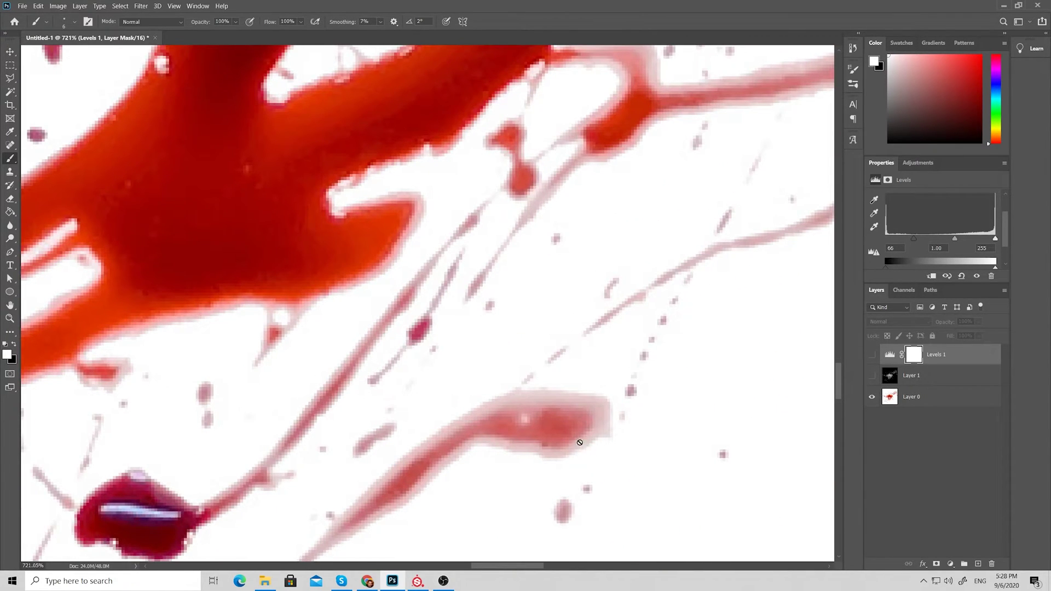
{"action": "scroll", "coordinate": [576, 438], "scroll_direction": "down", "scroll_amount": 5, "text": "alt"}
{"action": "scroll", "coordinate": [398, 272], "scroll_direction": "up", "scroll_amount": 3, "text": "alt"}
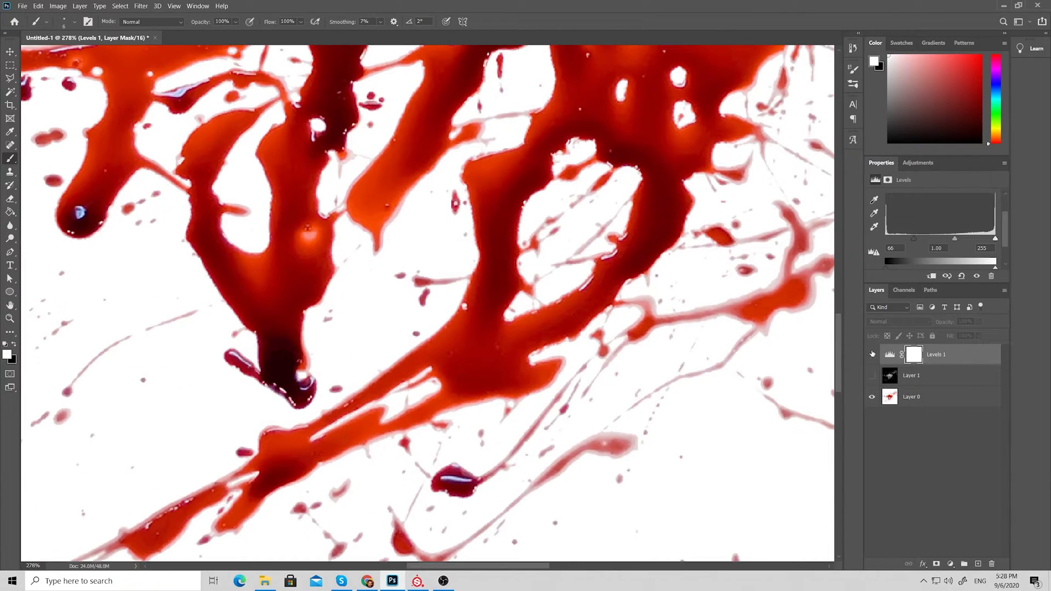
Show both hidden layers again and compare the map with and without the Levels adjustment.
{"action": "left_click", "coordinate": [872, 355]}
{"action": "left_click", "coordinate": [872, 376]}
{"action": "scroll", "coordinate": [621, 438], "scroll_direction": "up", "scroll_amount": 3, "text": "alt"}
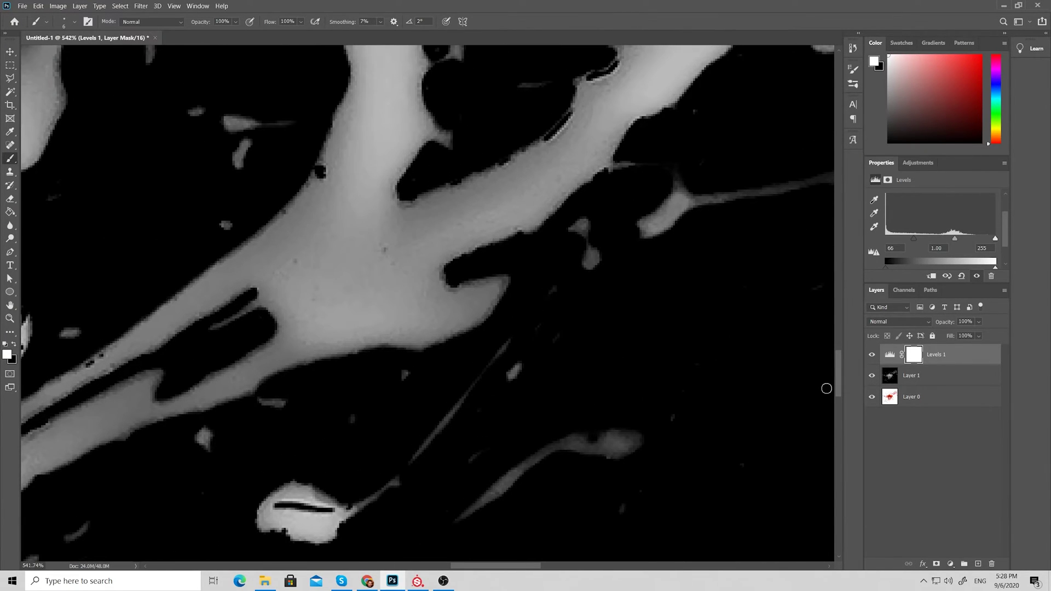
{"action": "left_click", "coordinate": [873, 355]}
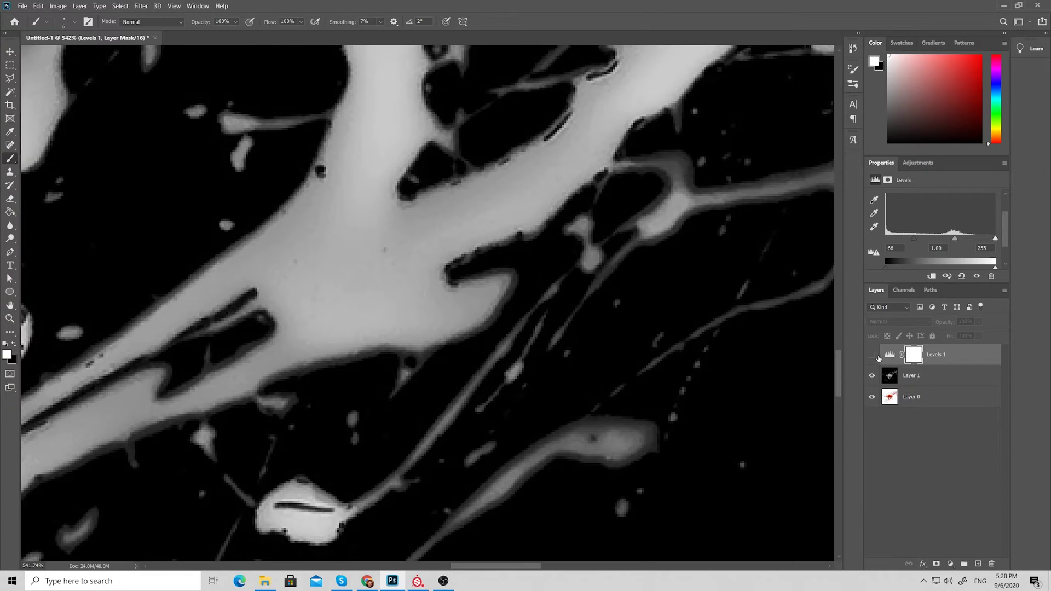
{"action": "left_click", "coordinate": [874, 356]}
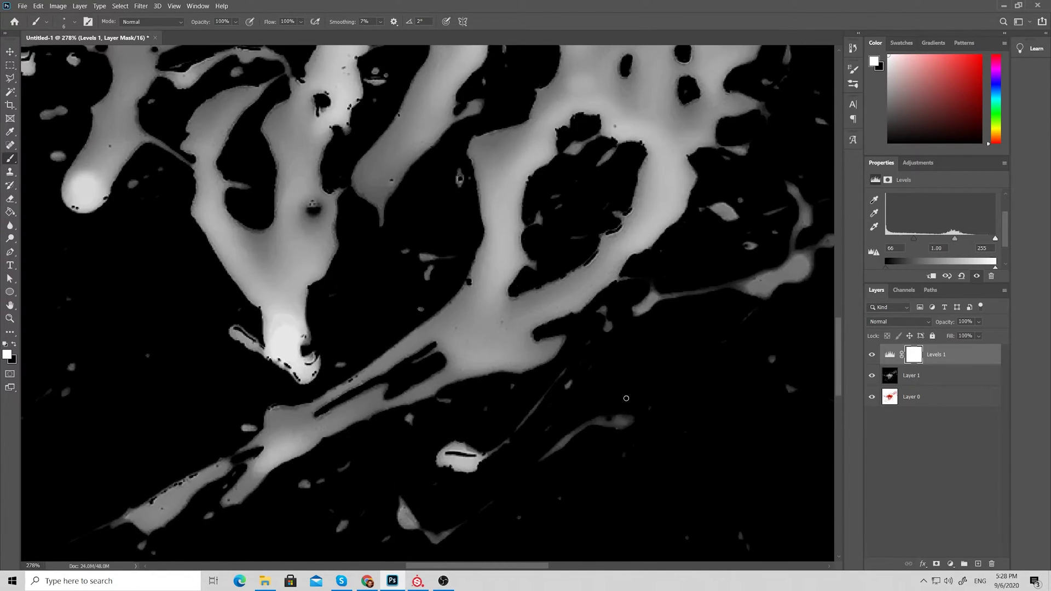
Merge the Levels adjustment into the grayscale splatter layer beneath it.
{"action": "scroll", "coordinate": [626, 398], "scroll_direction": "down", "scroll_amount": 3, "text": "alt"}
{"action": "right_click", "coordinate": [951, 374]}
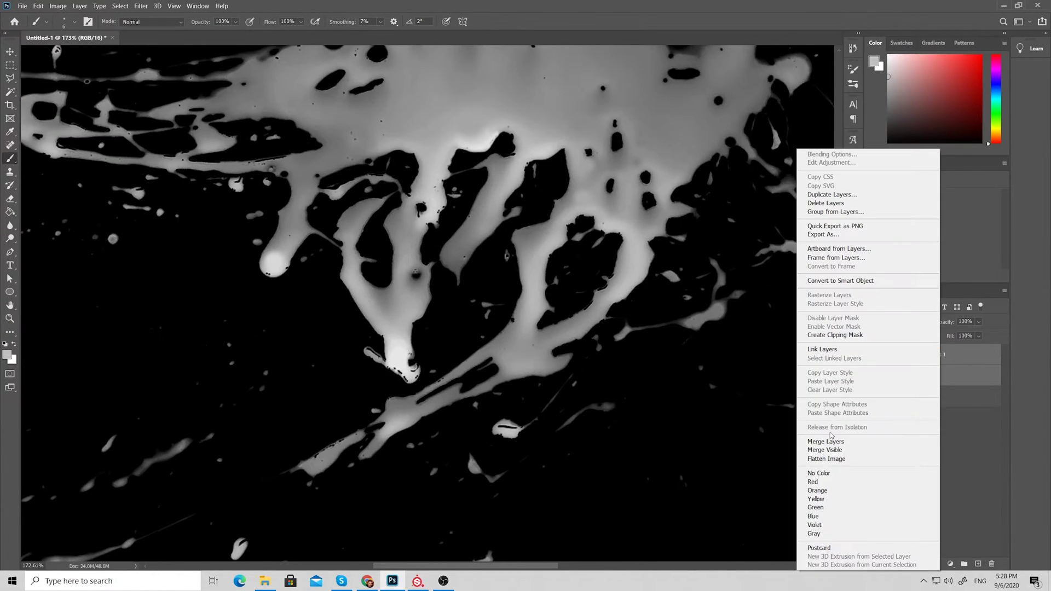
{"action": "left_click", "coordinate": [822, 444]}
Examine the merged map's drips and lower branches closely for remaining dark specks and lost detail.
{"action": "scroll", "coordinate": [525, 327], "scroll_direction": "down", "scroll_amount": 2, "text": "alt"}
{"action": "scroll", "coordinate": [529, 258], "scroll_direction": "up", "scroll_amount": 1, "text": "alt"}
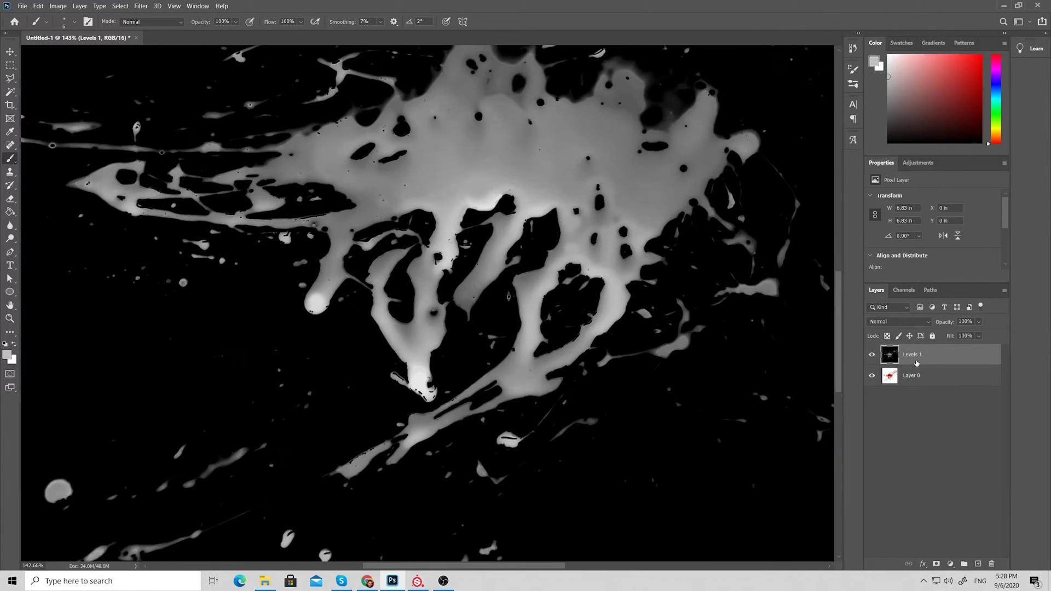
{"action": "scroll", "coordinate": [482, 345], "scroll_direction": "up", "scroll_amount": 6, "text": "alt"}
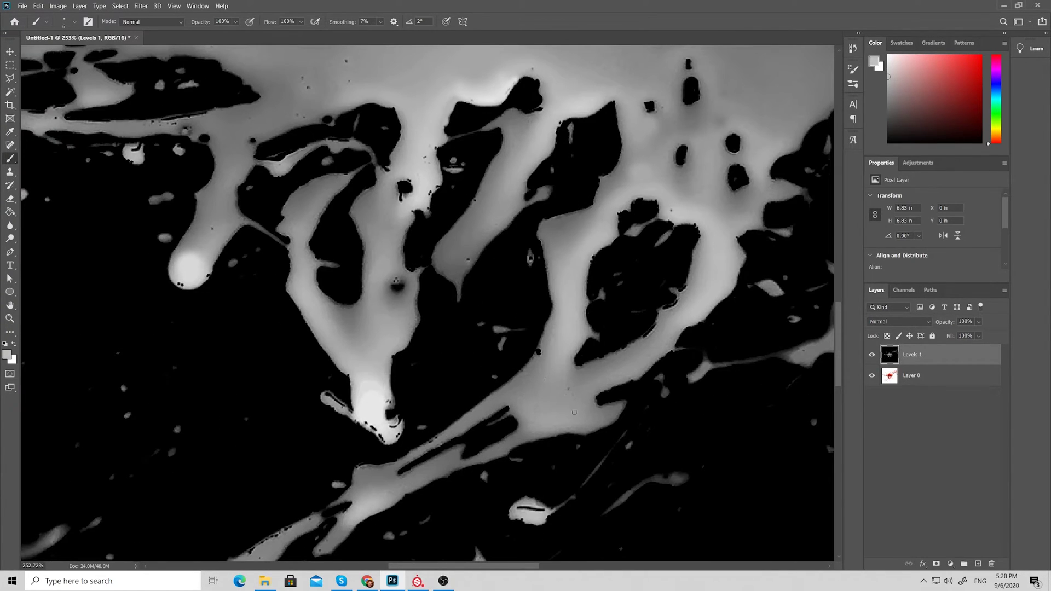
{"action": "scroll", "coordinate": [575, 412], "scroll_direction": "up", "scroll_amount": 5, "text": "alt"}
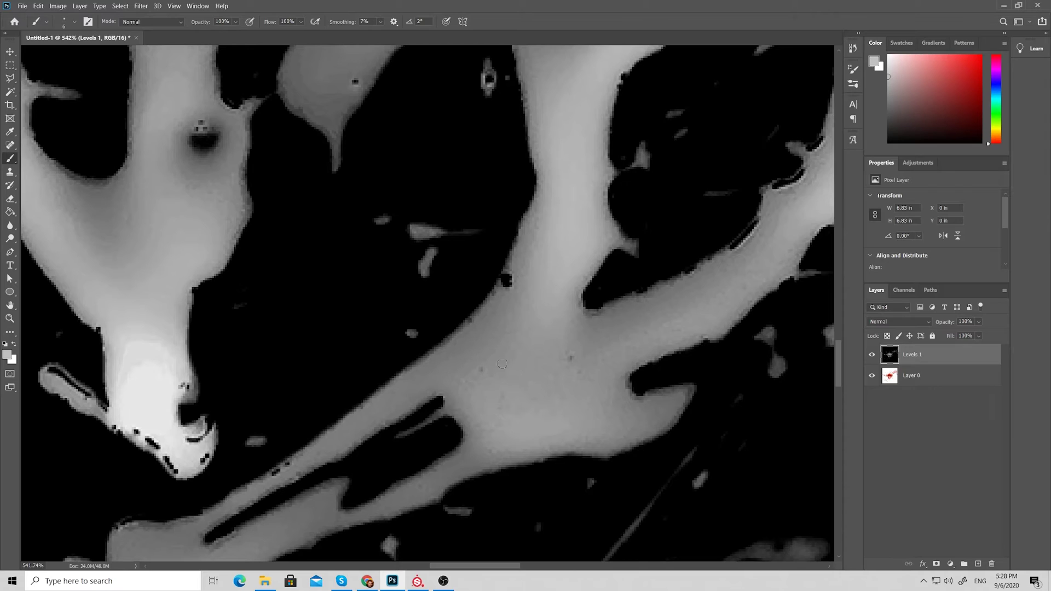
{"action": "scroll", "coordinate": [494, 421], "scroll_direction": "up", "scroll_amount": 2, "text": "alt"}
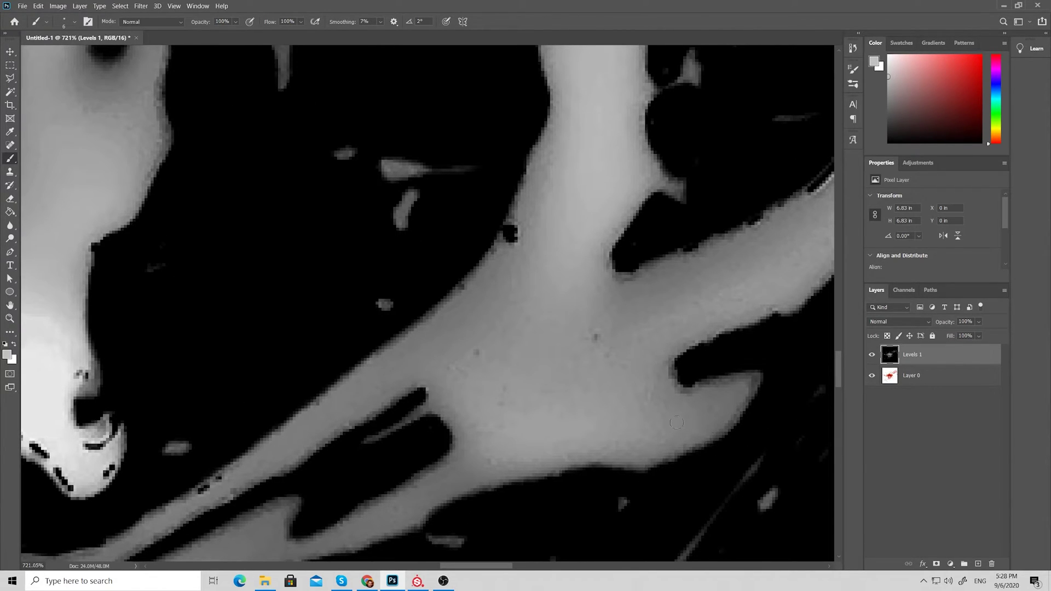
{"action": "scroll", "coordinate": [560, 395], "scroll_direction": "down", "scroll_amount": 9, "text": "alt"}
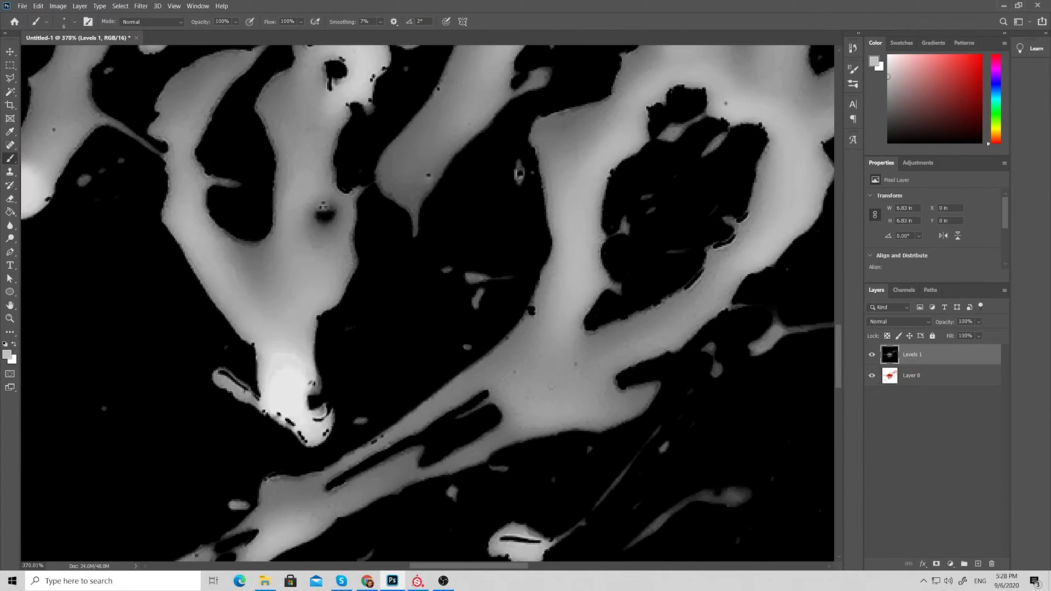
{"action": "scroll", "coordinate": [489, 317], "scroll_direction": "down", "scroll_amount": 5, "text": "alt"}
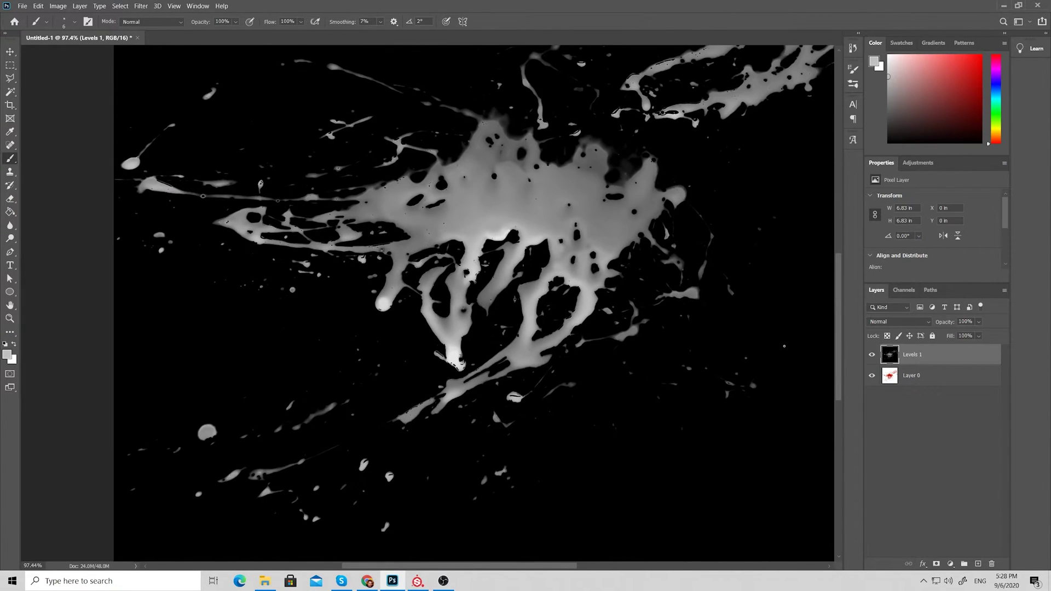
Make two stacked copies of the merged Levels 1 layer and move the original below the red photo layer.
{"action": "left_click_drag", "start_coordinate": [909, 355], "coordinate": [979, 564]}
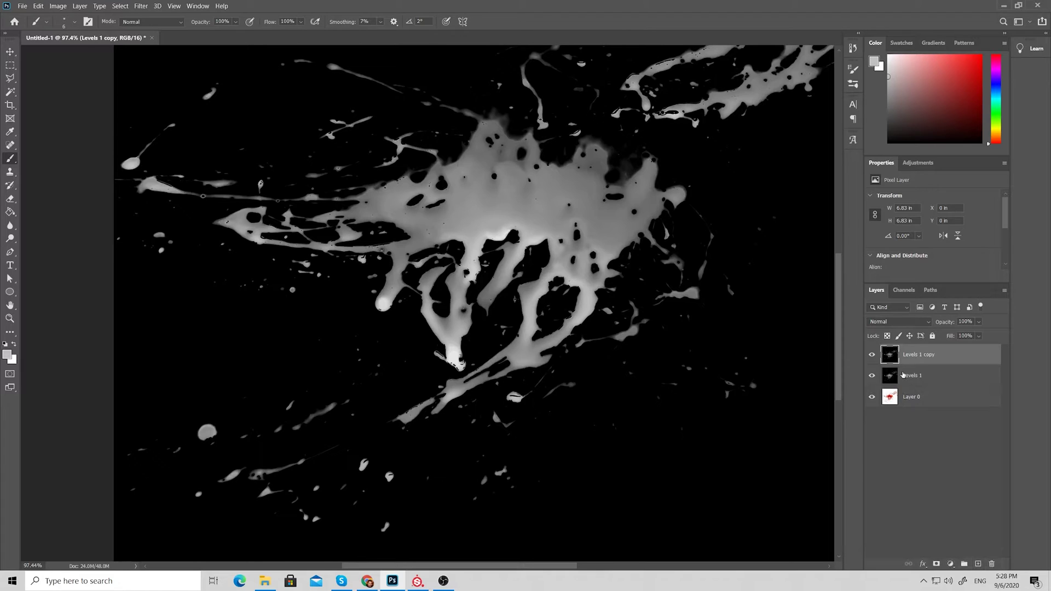
{"action": "left_click_drag", "start_coordinate": [903, 375], "coordinate": [927, 448]}
{"action": "left_click", "coordinate": [912, 357]}
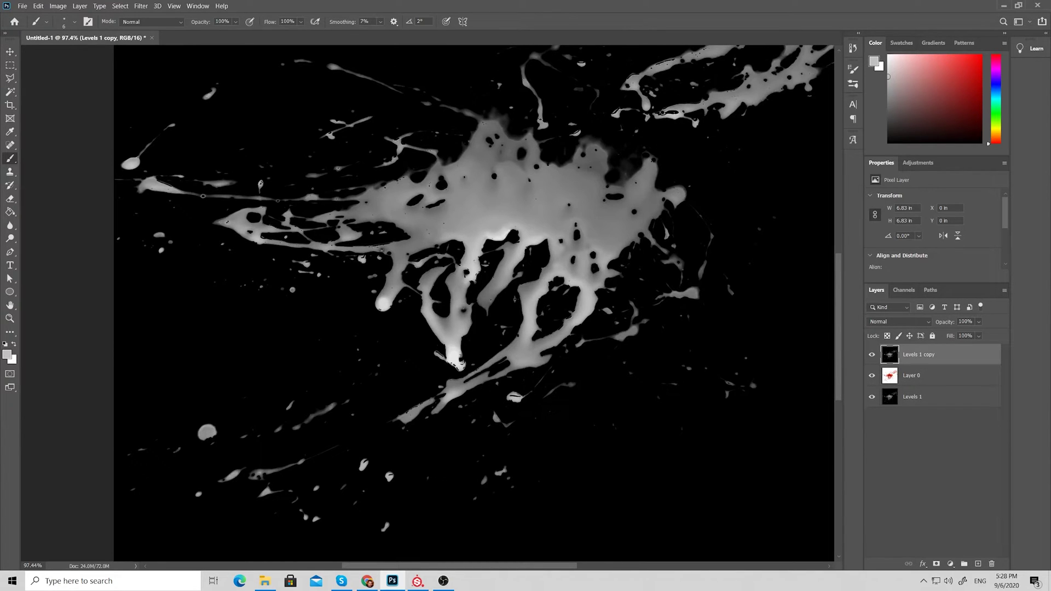
{"action": "key", "text": "ctrl+0"}
{"action": "left_click_drag", "start_coordinate": [917, 361], "coordinate": [891, 355]}
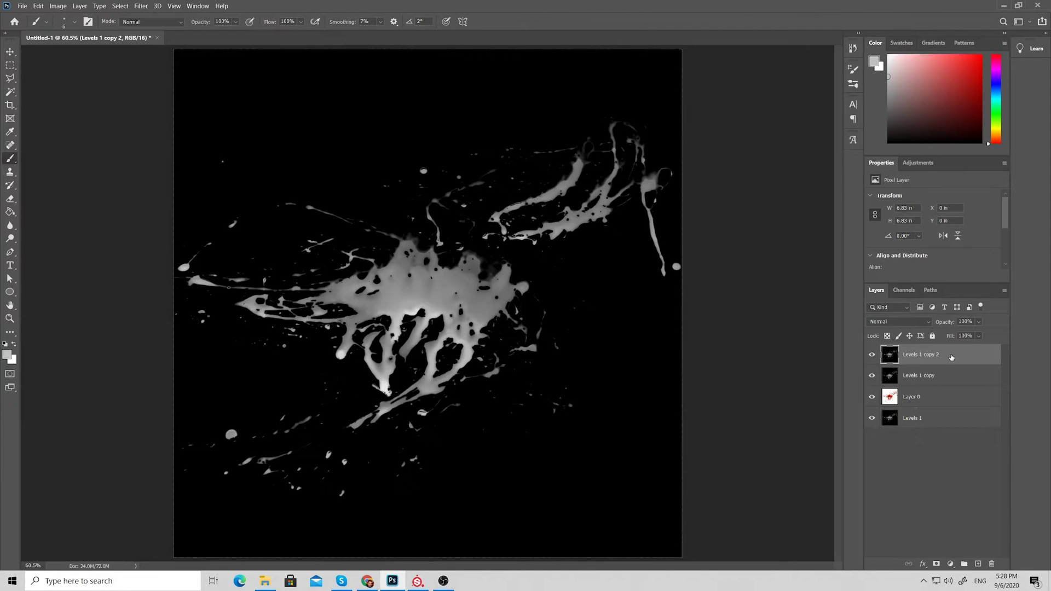
Add a Levels adjustment clipped to the topmost copy and set its white input level to 66.
{"action": "left_click", "coordinate": [919, 163]}
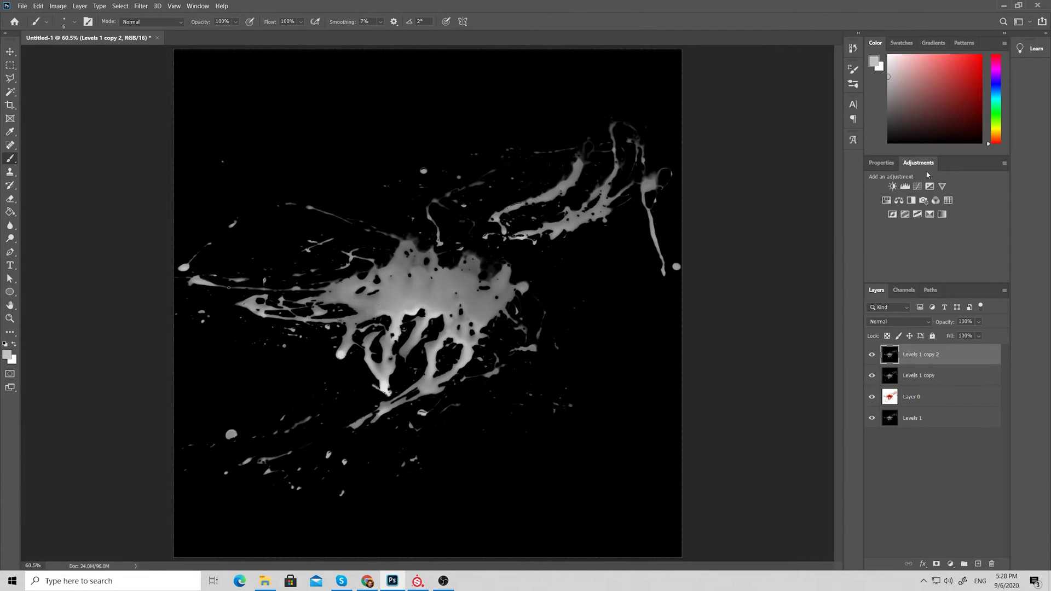
{"action": "left_click", "coordinate": [902, 186]}
{"action": "left_click", "coordinate": [894, 365], "text": "alt"}
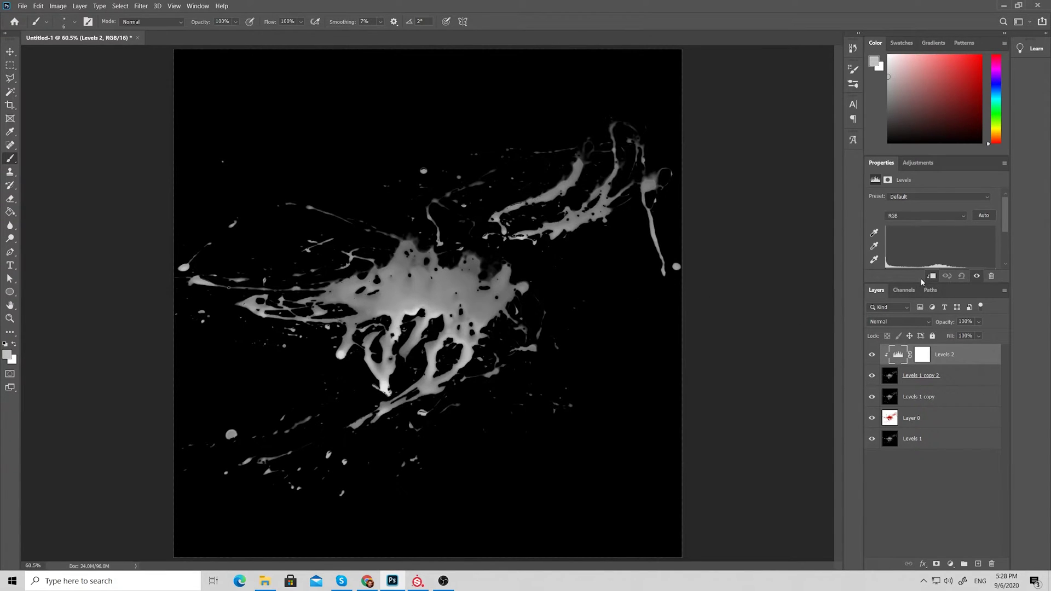
{"action": "scroll", "coordinate": [909, 254], "scroll_direction": "down", "scroll_amount": 2}
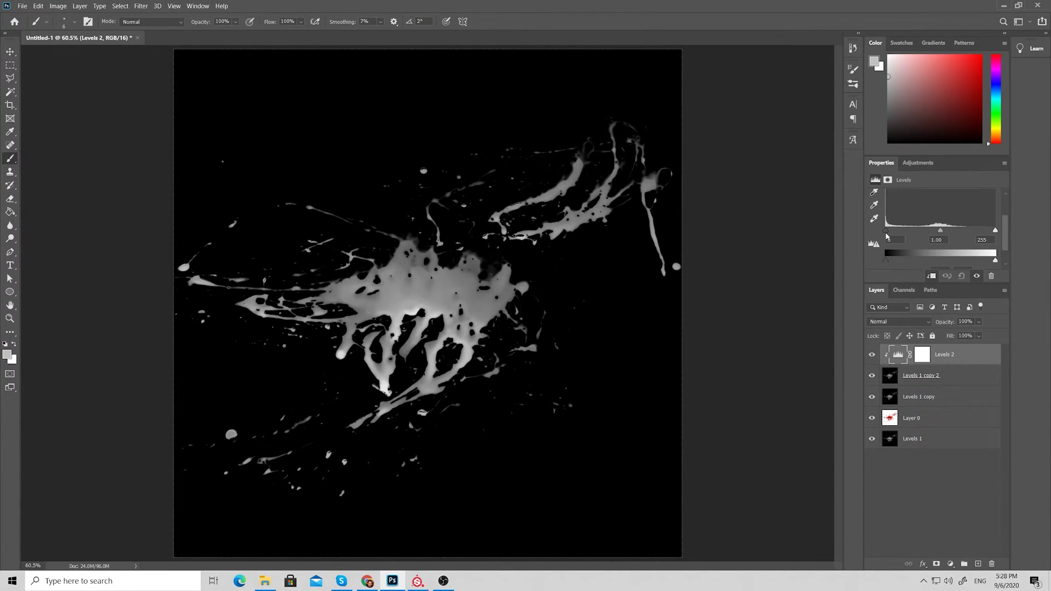
{"action": "left_click_drag", "start_coordinate": [997, 232], "coordinate": [914, 232]}
Check the black-and-white splatter's edges and set the clipped adjustment's black input level to 4.
{"action": "scroll", "coordinate": [484, 322], "scroll_direction": "up", "scroll_amount": 10, "text": "alt"}
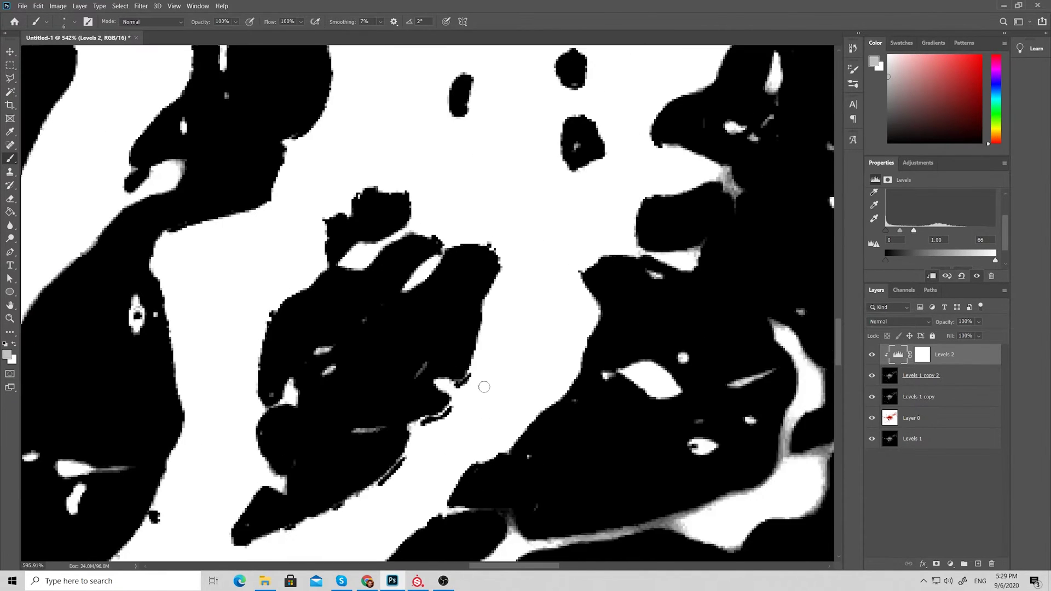
{"action": "scroll", "coordinate": [484, 322], "scroll_direction": "down", "scroll_amount": 4, "text": "alt"}
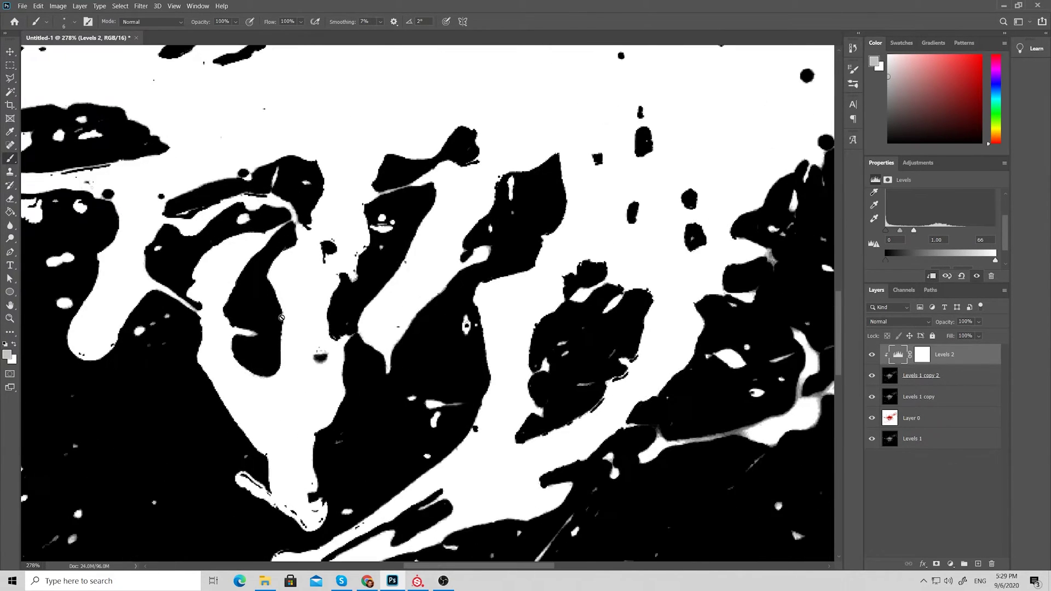
{"action": "scroll", "coordinate": [335, 327], "scroll_direction": "down", "scroll_amount": 5, "text": "alt"}
{"action": "scroll", "coordinate": [552, 163], "scroll_direction": "up", "scroll_amount": 4, "text": "alt"}
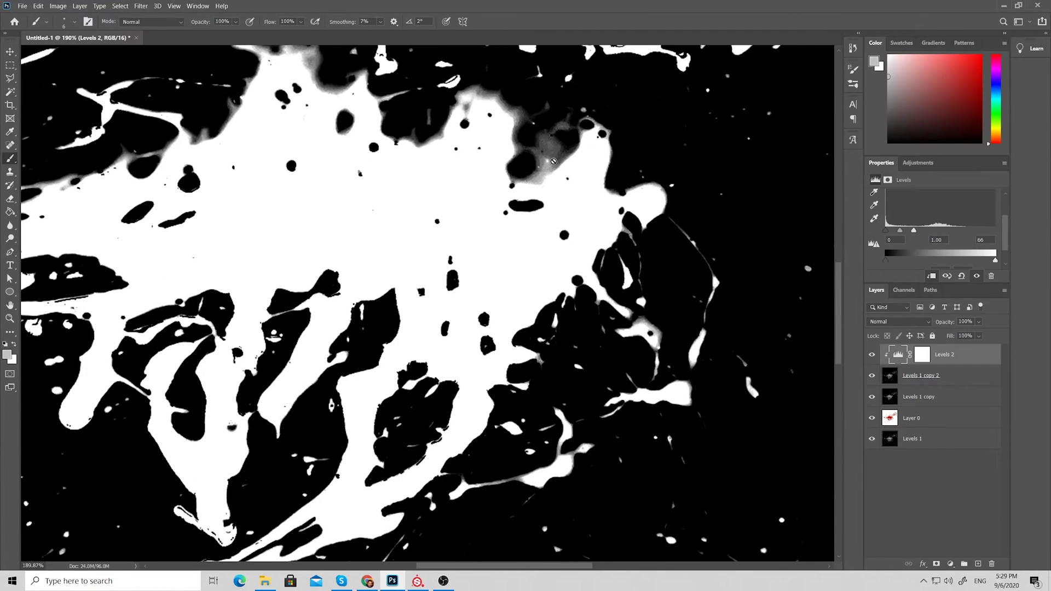
{"action": "scroll", "coordinate": [542, 170], "scroll_direction": "up", "scroll_amount": 1, "text": "alt"}
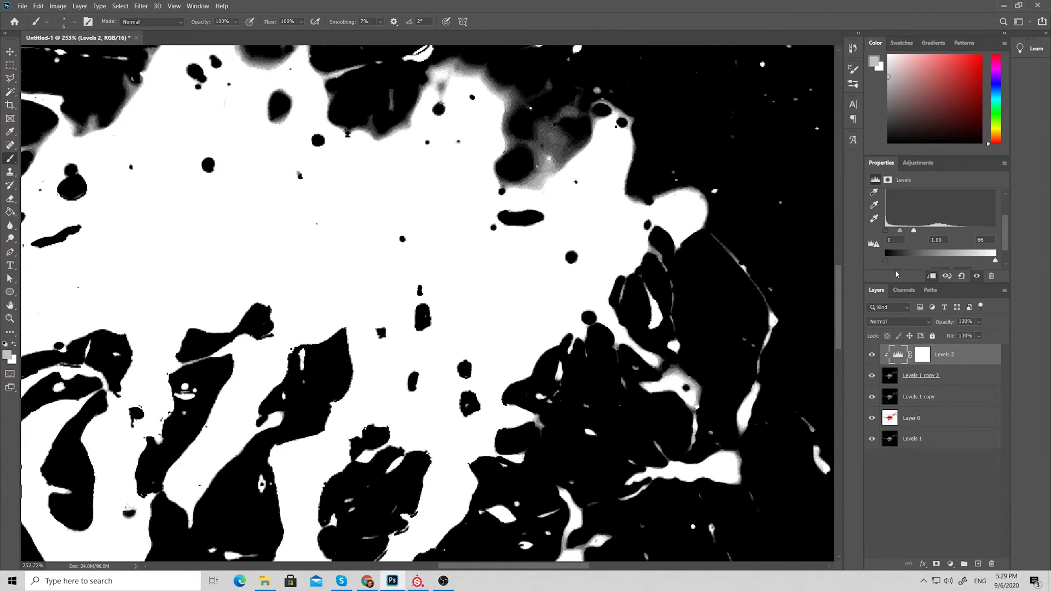
{"action": "left_click_drag", "start_coordinate": [888, 235], "coordinate": [889, 235]}
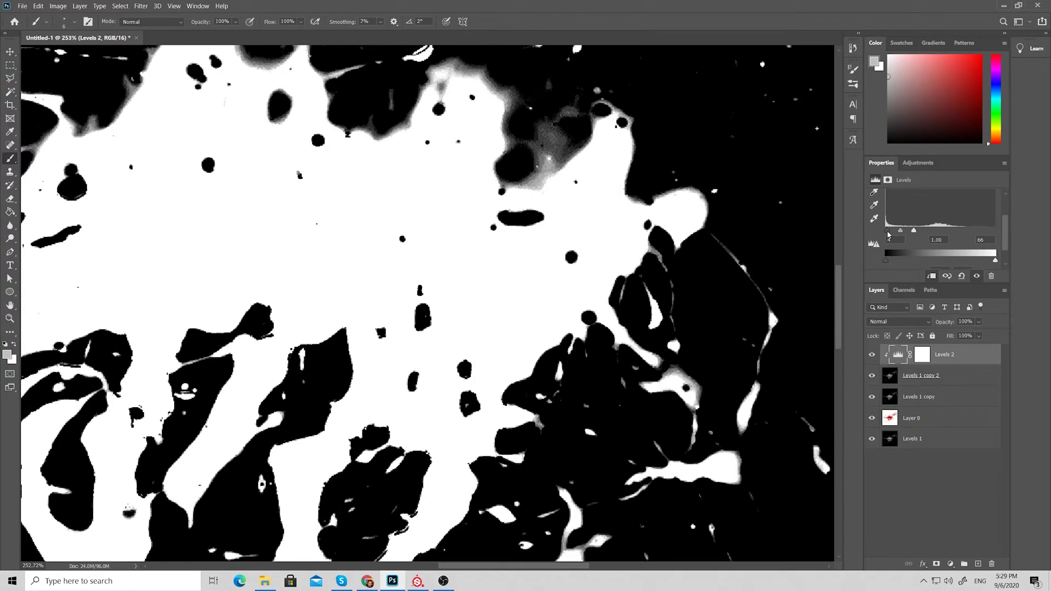
Merge the clipped Levels 2 adjustment with the Levels 1 copy 2 layer beneath it.
{"action": "scroll", "coordinate": [505, 356], "scroll_direction": "down", "scroll_amount": 5, "text": "alt"}
{"action": "scroll", "coordinate": [505, 357], "scroll_direction": "up", "scroll_amount": 6, "text": "alt"}
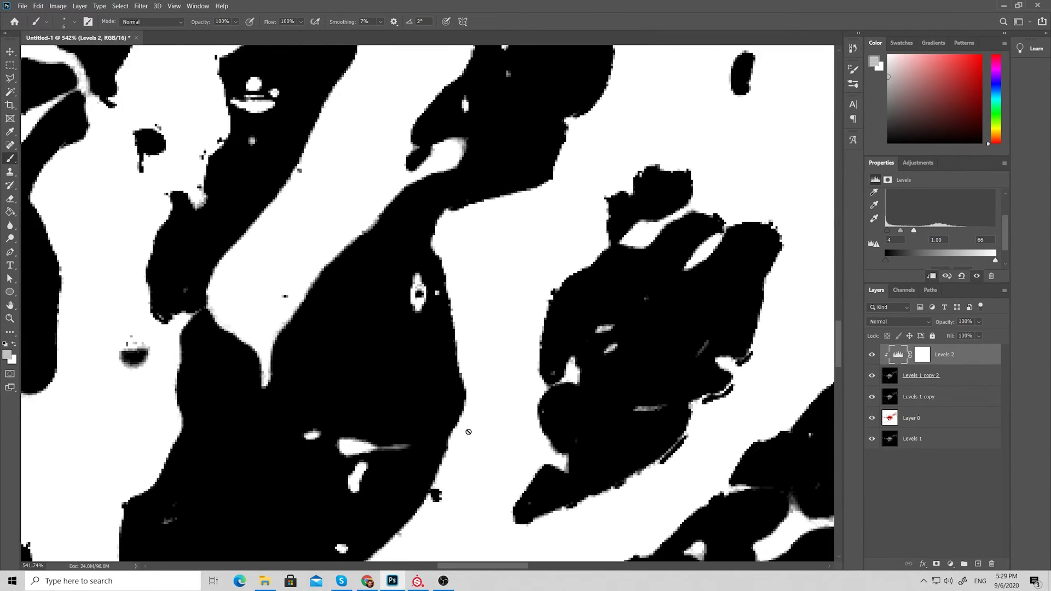
{"action": "scroll", "coordinate": [505, 356], "scroll_direction": "down", "scroll_amount": 4, "text": "alt"}
{"action": "scroll", "coordinate": [505, 356], "scroll_direction": "up", "scroll_amount": 5, "text": "alt"}
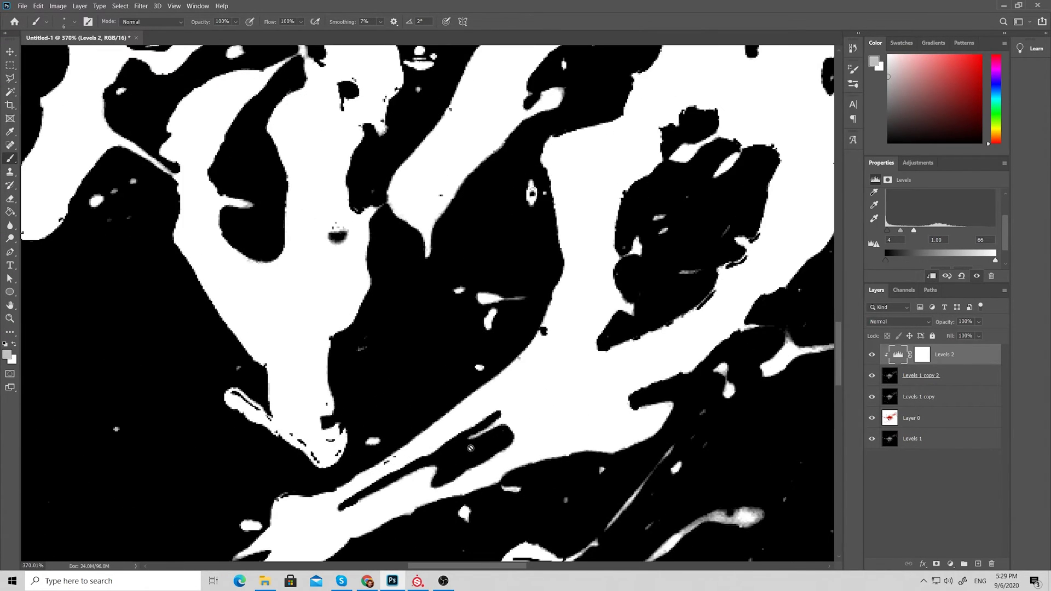
{"action": "left_click", "coordinate": [941, 376], "text": "shift"}
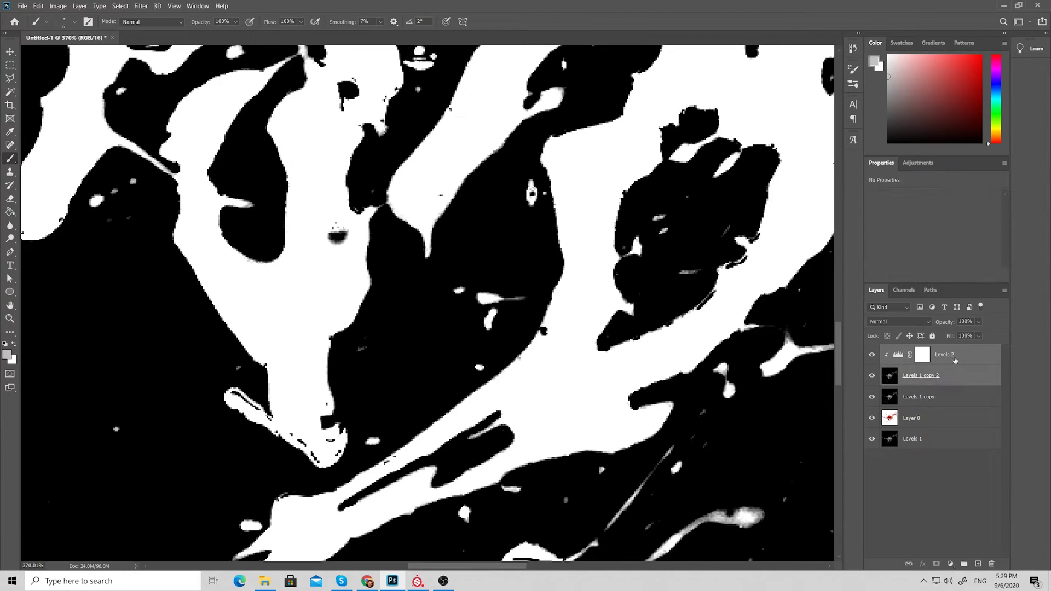
{"action": "right_click", "coordinate": [941, 377]}
{"action": "left_click", "coordinate": [835, 441]}
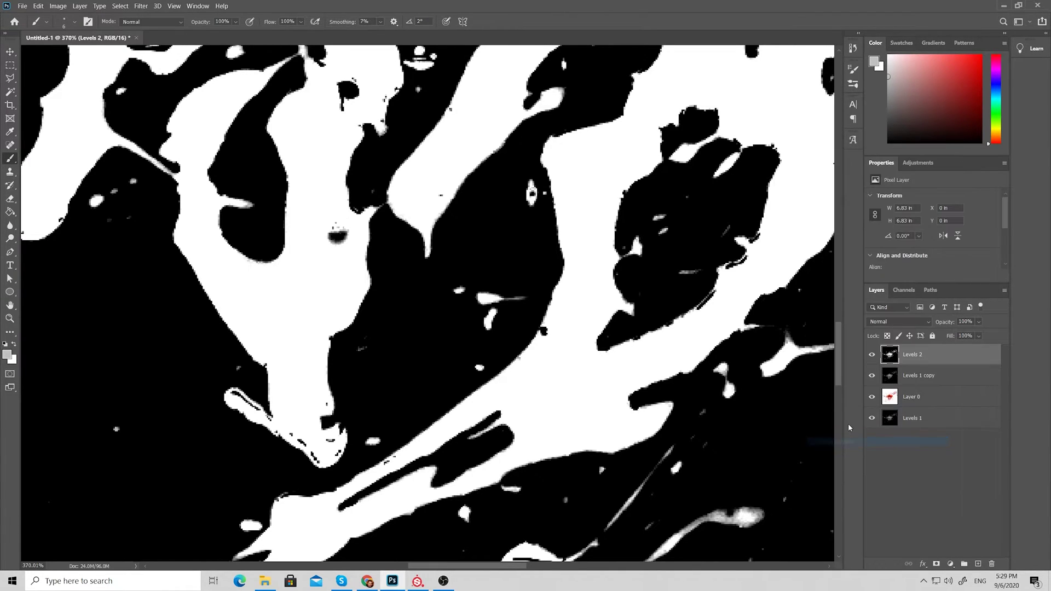
Compare the merged black-and-white layer with the grayscale copy below it, leaving the black-and-white layer hidden.
{"action": "scroll", "coordinate": [766, 342], "scroll_direction": "down", "scroll_amount": 2, "text": "alt"}
{"action": "left_click", "coordinate": [874, 356]}
{"action": "left_click", "coordinate": [874, 356]}
{"action": "left_click", "coordinate": [874, 356]}
{"action": "left_click", "coordinate": [874, 356]}
{"action": "scroll", "coordinate": [765, 363], "scroll_direction": "down", "scroll_amount": 4, "text": "alt"}
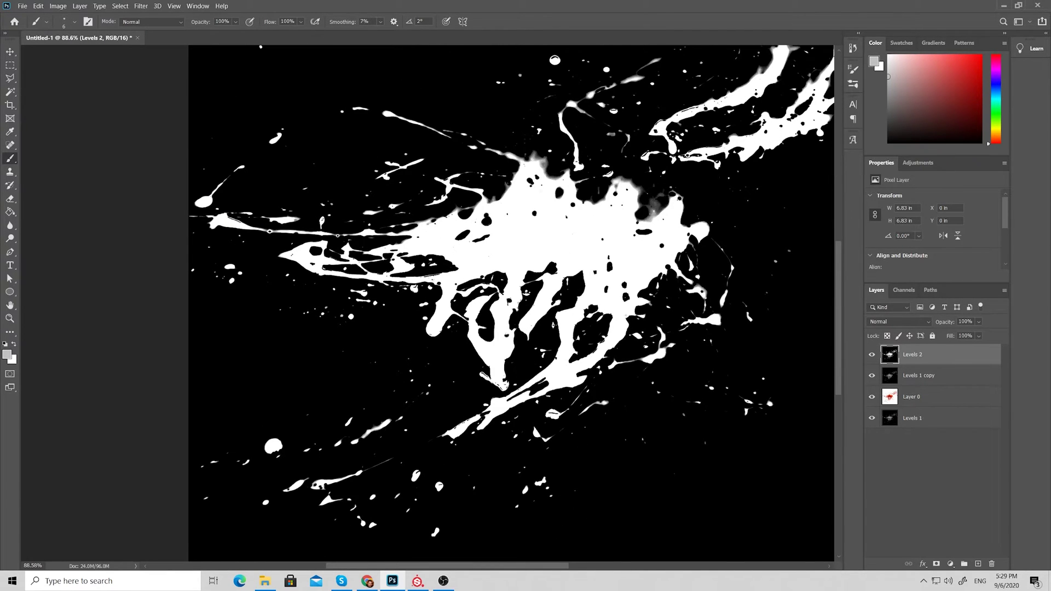
{"action": "scroll", "coordinate": [559, 398], "scroll_direction": "up", "scroll_amount": 2, "text": "alt"}
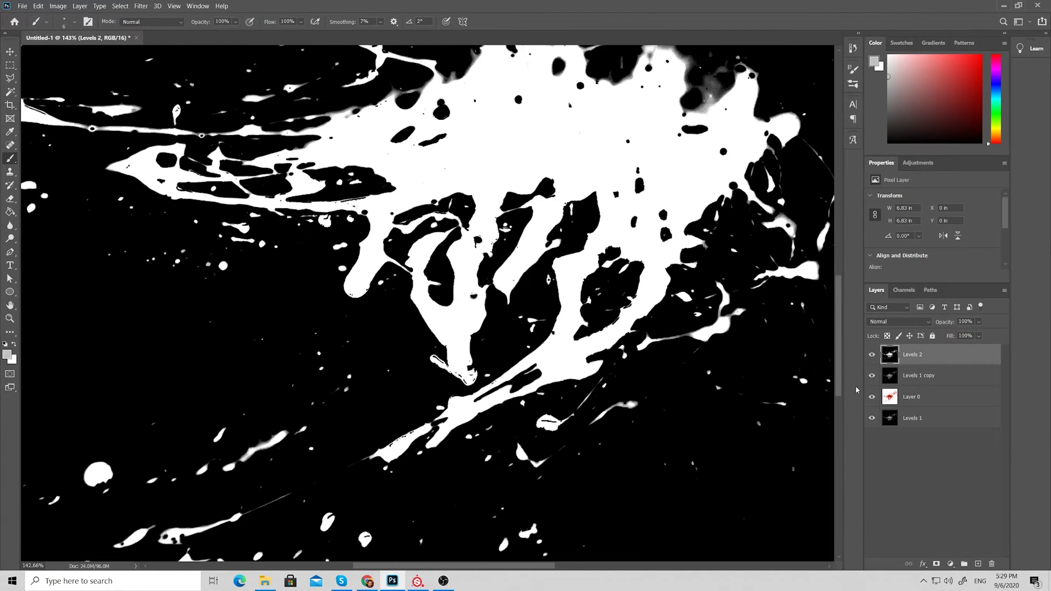
{"action": "left_click", "coordinate": [872, 356]}
{"action": "scroll", "coordinate": [574, 374], "scroll_direction": "up", "scroll_amount": 5, "text": "alt"}
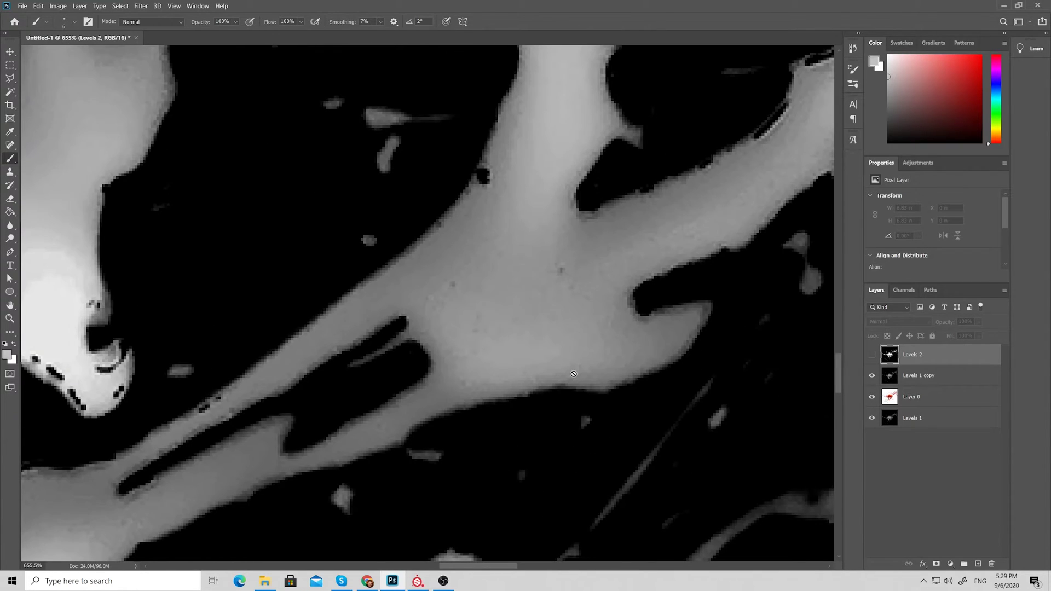
Apply a Gaussian Blur with a slightly reduced radius to the Levels 1 copy layer.
{"action": "left_click", "coordinate": [923, 378]}
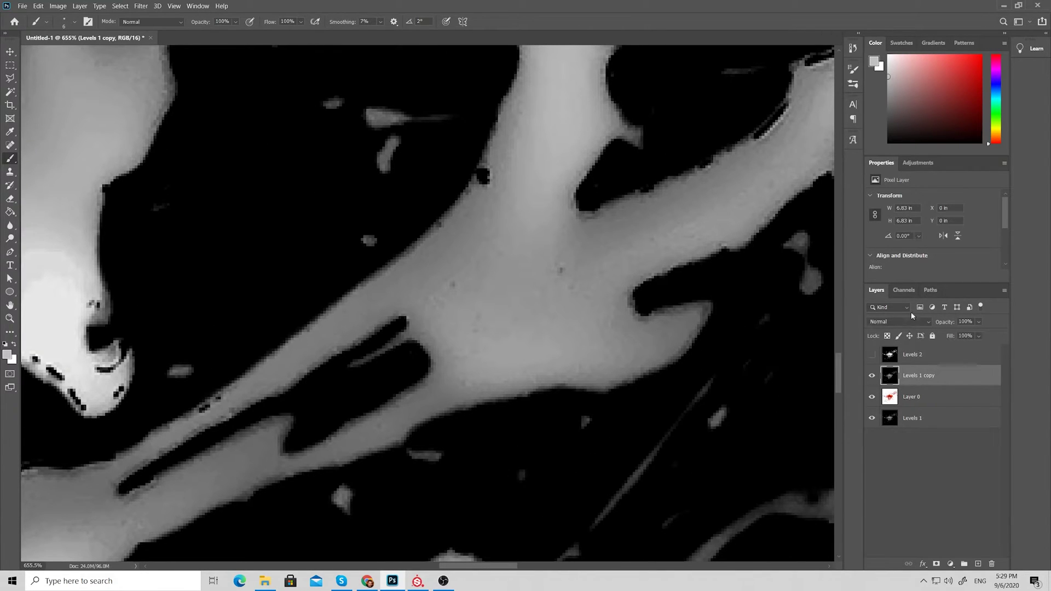
{"action": "left_click", "coordinate": [141, 6]}
{"action": "mouse_move", "coordinate": [164, 116]}
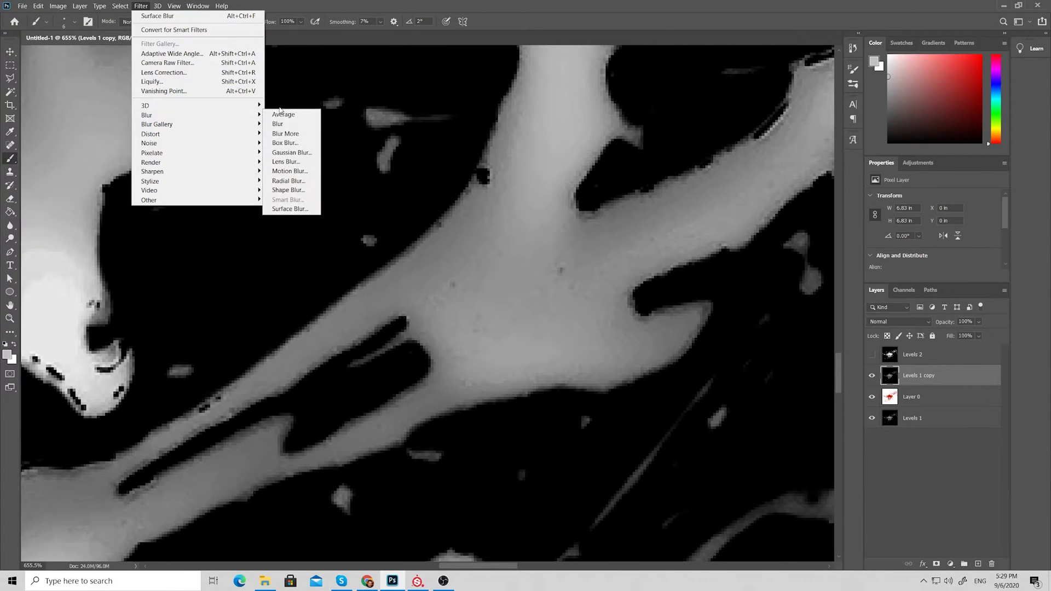
{"action": "left_click", "coordinate": [290, 153]}
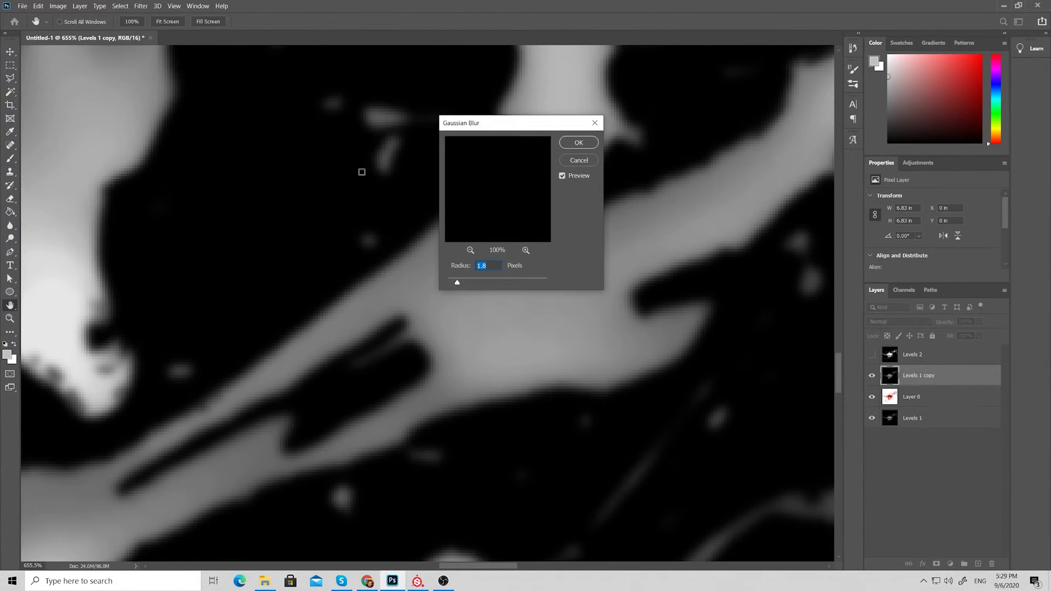
{"action": "left_click_drag", "start_coordinate": [458, 282], "coordinate": [454, 283]}
{"action": "left_click", "coordinate": [579, 143]}
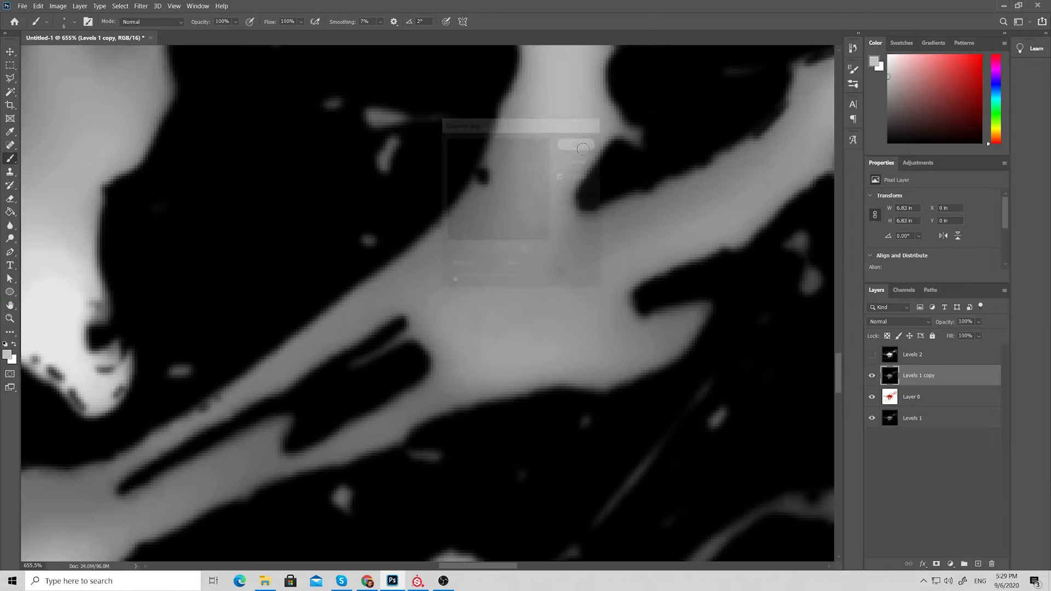
{"action": "key", "text": "b"}
Apply a Surface Blur with a 7-pixel radius and a threshold of 16 levels to the Levels 1 copy layer.
{"action": "scroll", "coordinate": [591, 237], "scroll_direction": "down", "scroll_amount": 2, "text": "alt"}
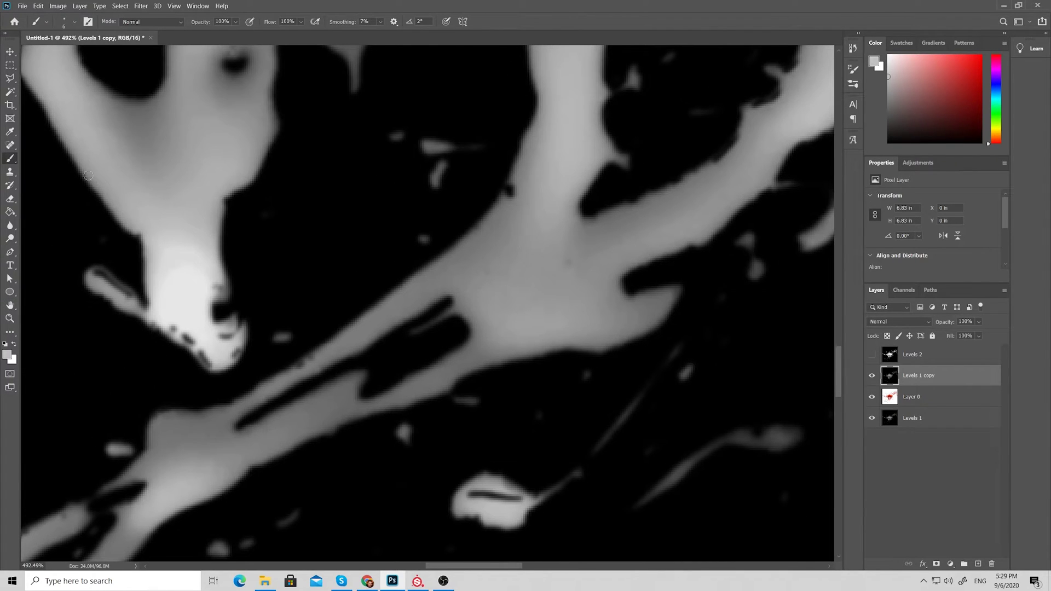
{"action": "left_click", "coordinate": [140, 7]}
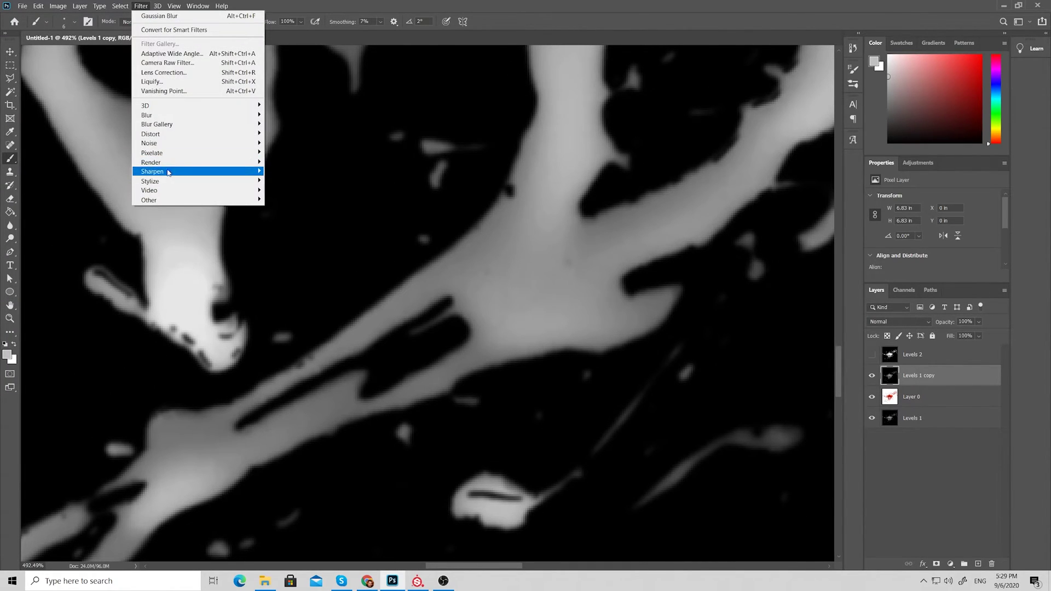
{"action": "mouse_move", "coordinate": [162, 120]}
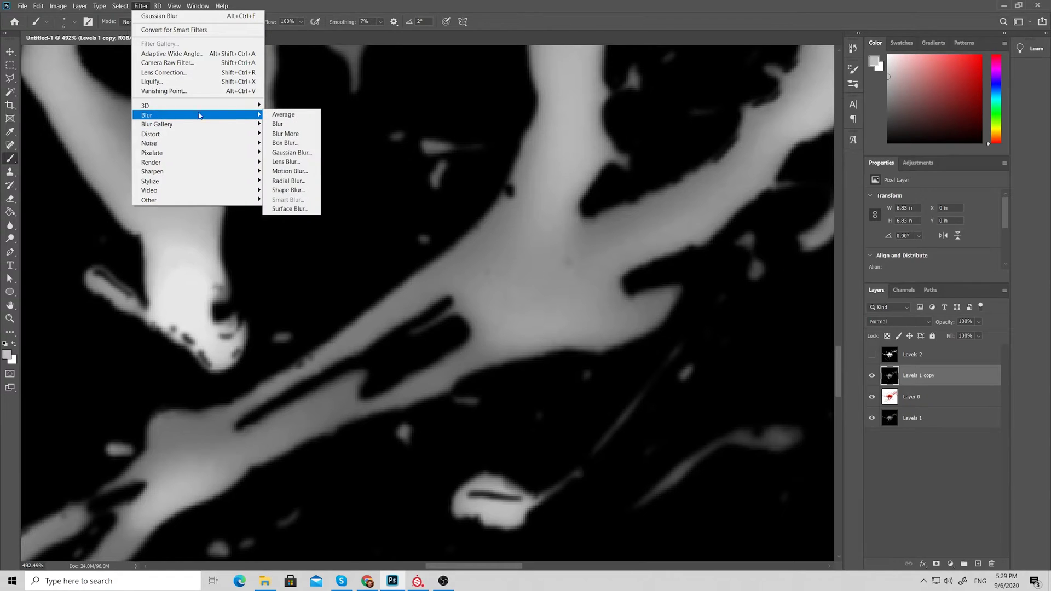
{"action": "left_click", "coordinate": [290, 209]}
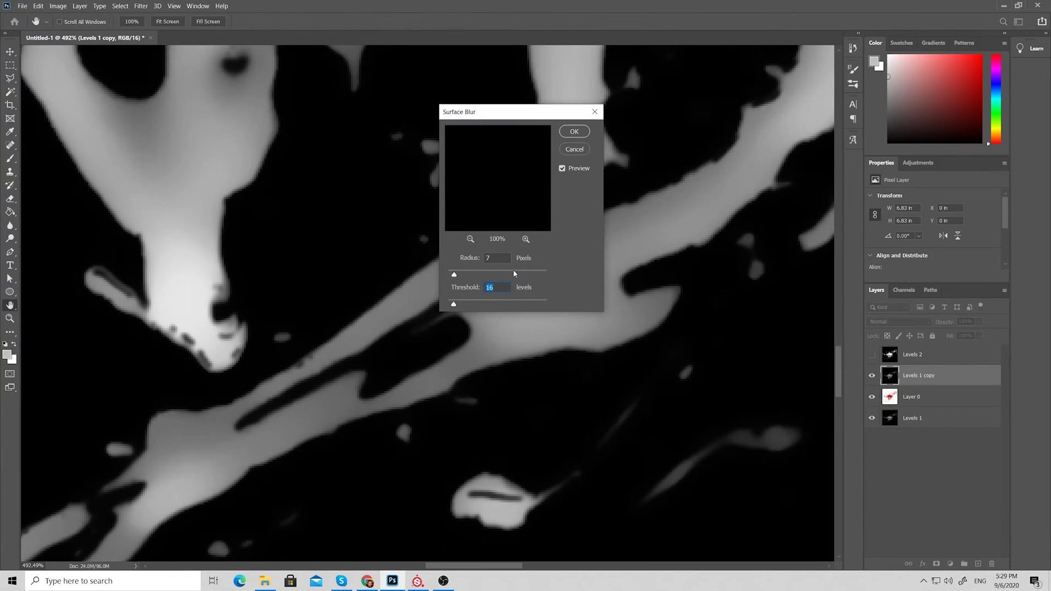
{"action": "left_click", "coordinate": [575, 132]}
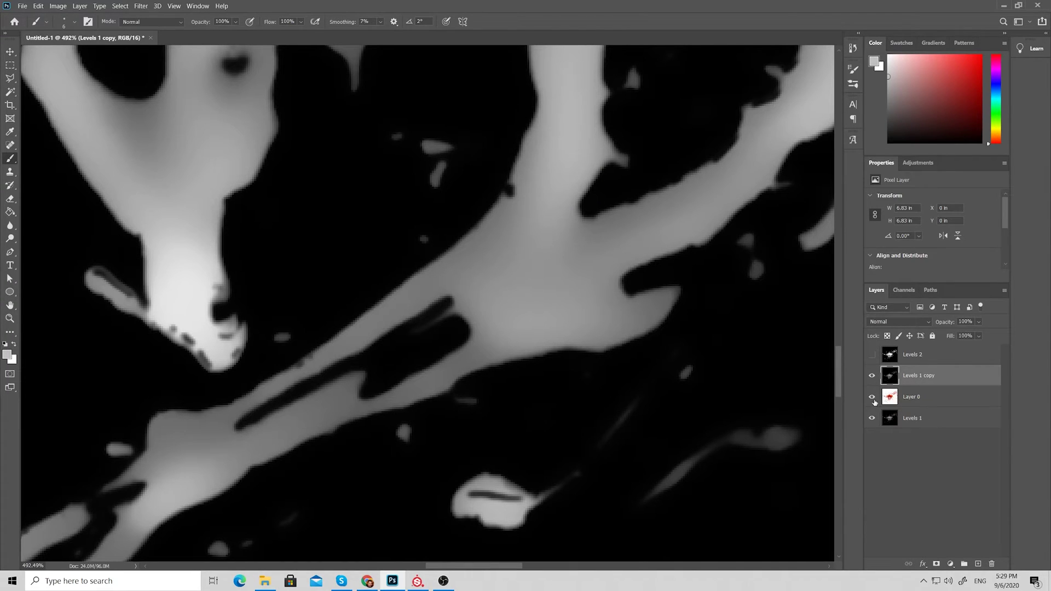
Hide the red photo layer and compare the blurred grayscale copy's edges with the black-and-white Levels 2 layer.
{"action": "left_click", "coordinate": [872, 376]}
{"action": "left_click", "coordinate": [872, 376]}
{"action": "left_click", "coordinate": [873, 376]}
{"action": "left_click", "coordinate": [873, 375]}
{"action": "left_click", "coordinate": [872, 375]}
{"action": "left_click", "coordinate": [873, 356]}
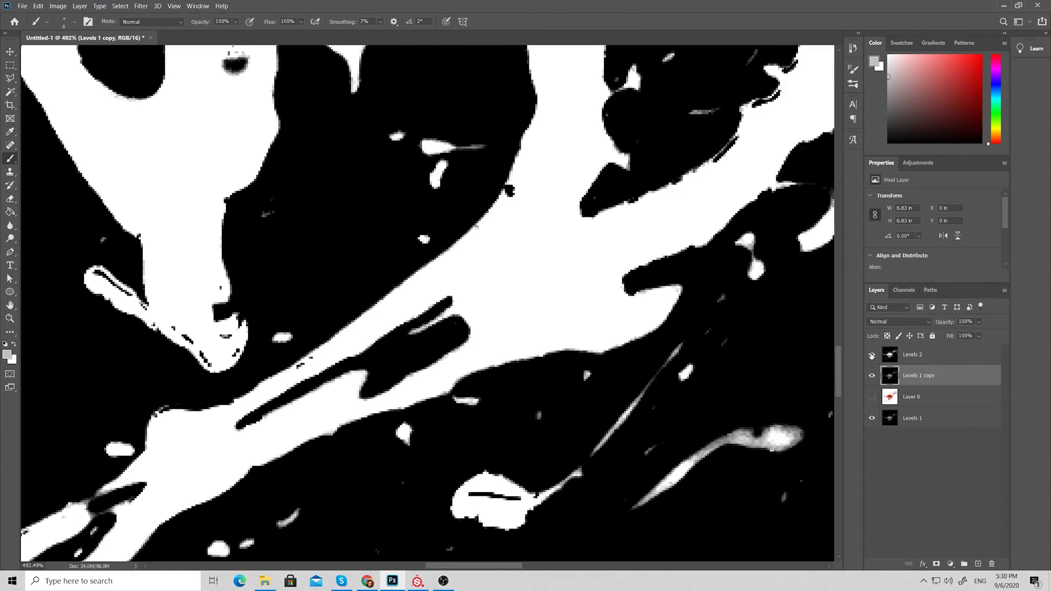
{"action": "left_click", "coordinate": [873, 356]}
{"action": "scroll", "coordinate": [535, 368], "scroll_direction": "up", "scroll_amount": 5, "text": "alt"}
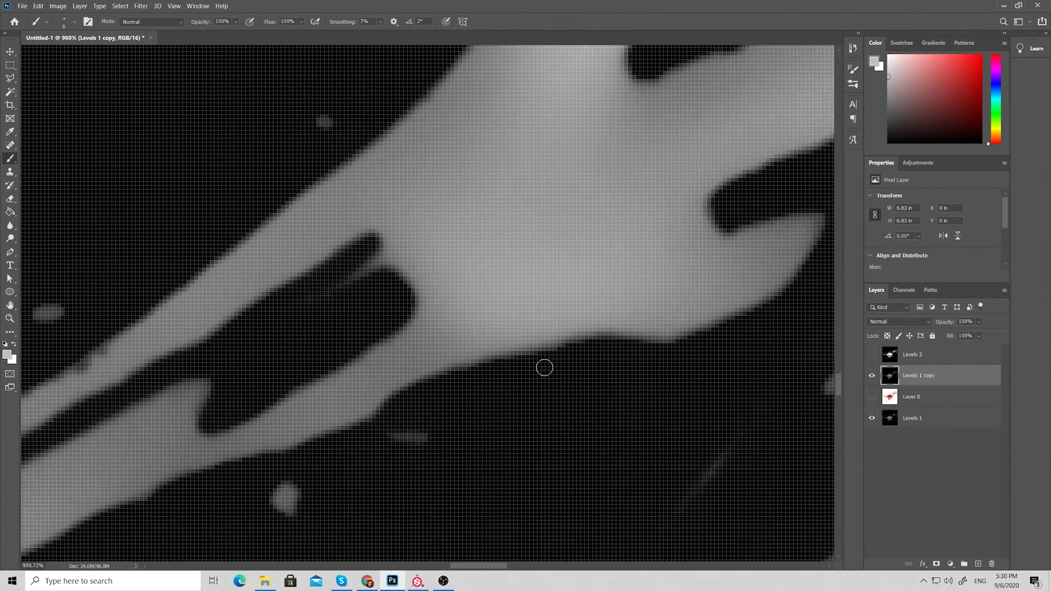
{"action": "scroll", "coordinate": [548, 354], "scroll_direction": "down", "scroll_amount": 2, "text": "alt"}
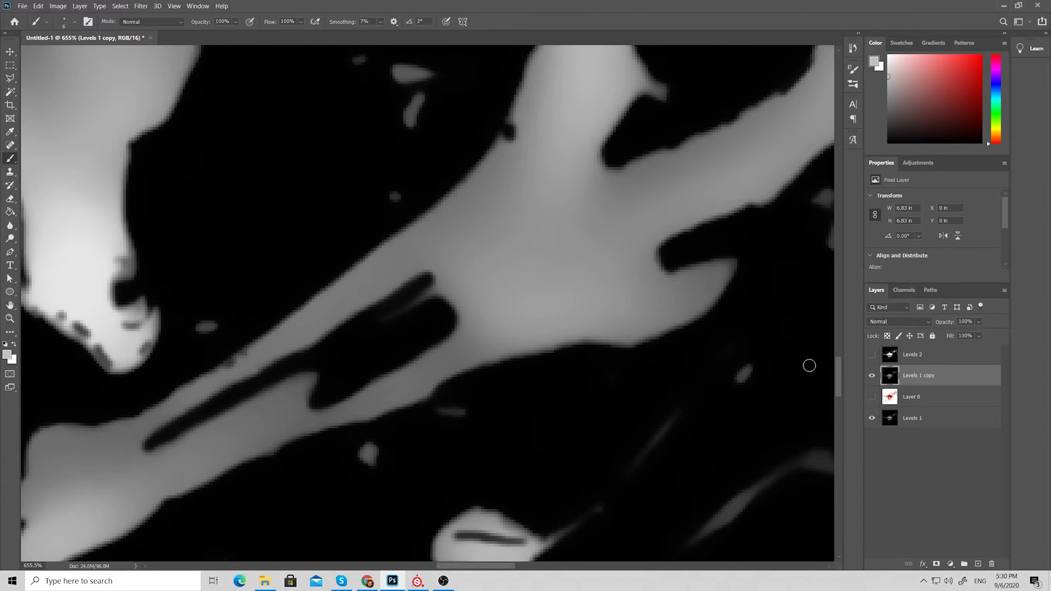
Show the black-and-white Levels 2 layer and copy its whole canvas area with a rectangular selection.
{"action": "left_click", "coordinate": [872, 356]}
{"action": "left_click", "coordinate": [889, 357]}
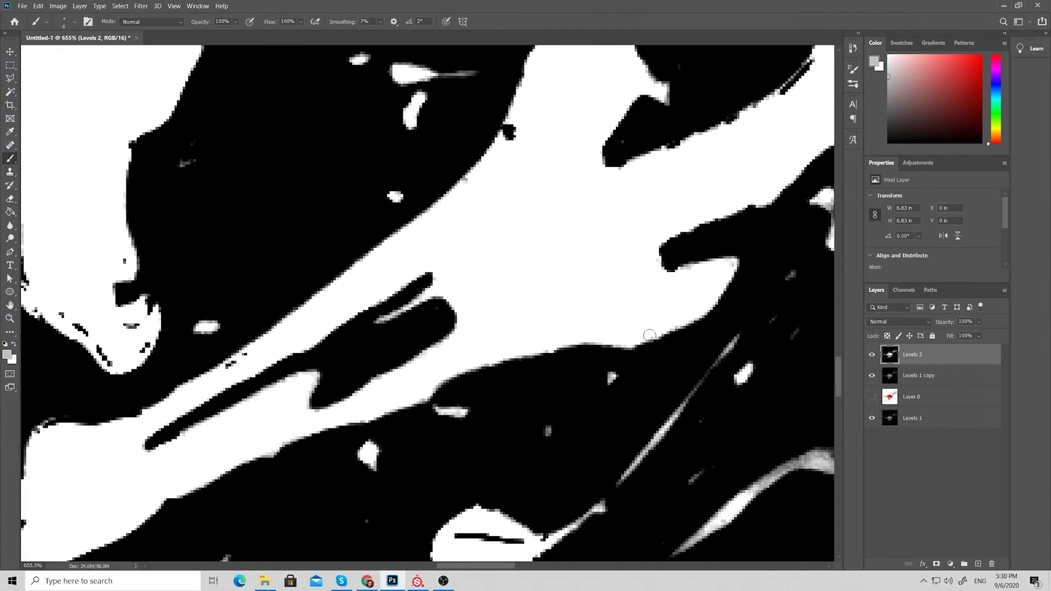
{"action": "scroll", "coordinate": [650, 335], "scroll_direction": "down", "scroll_amount": 5, "text": "alt"}
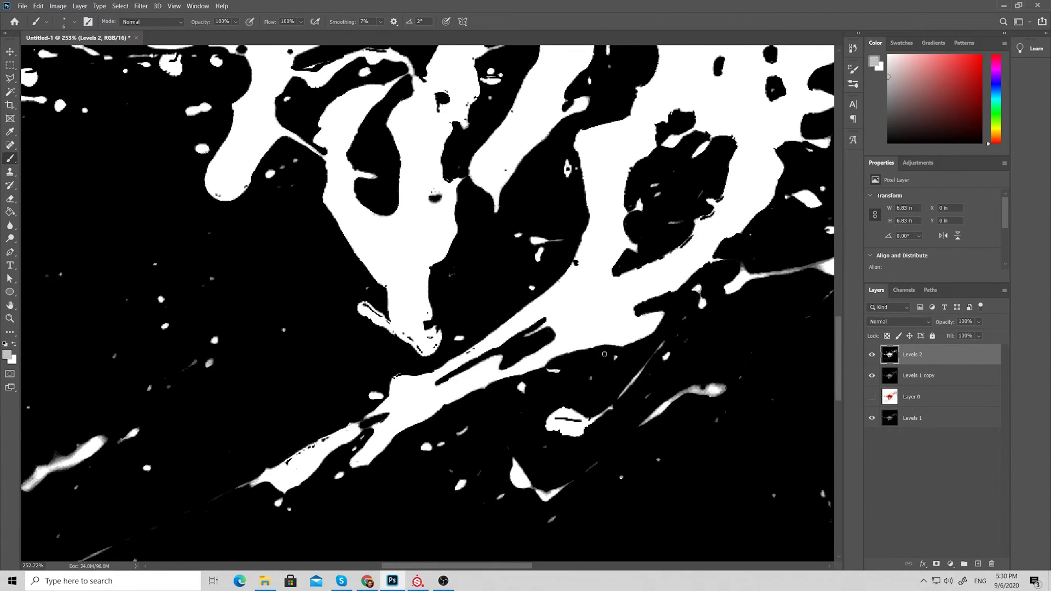
{"action": "scroll", "coordinate": [604, 356], "scroll_direction": "down", "scroll_amount": 4, "text": "alt"}
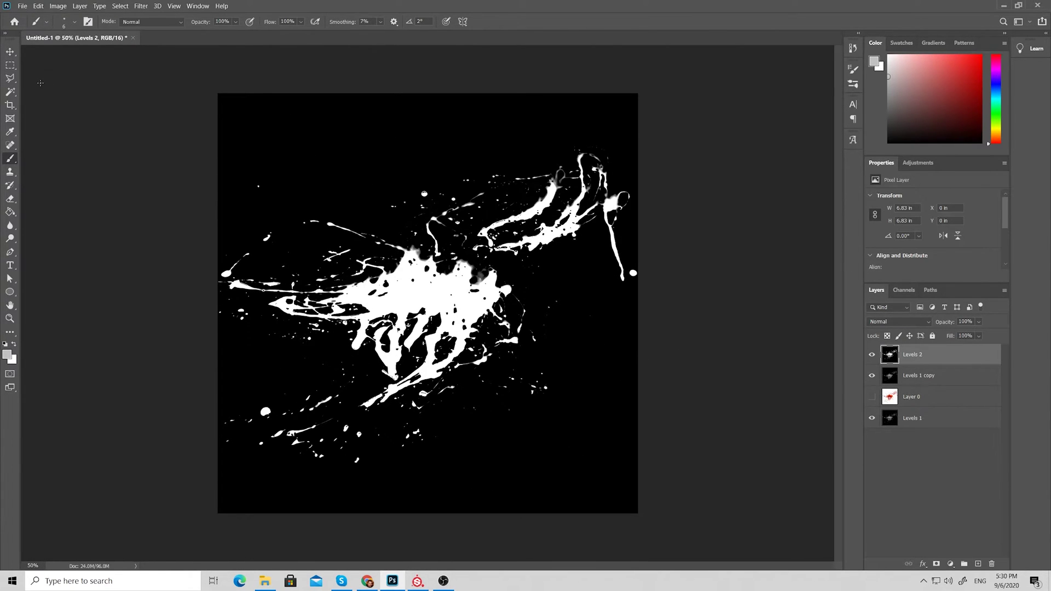
{"action": "left_click", "coordinate": [10, 65]}
{"action": "left_click_drag", "start_coordinate": [211, 85], "coordinate": [679, 483]}
Hide Levels 2, add a layer mask to Levels 1 copy, and paste the copied black-and-white image into that mask.
{"action": "left_click", "coordinate": [872, 355]}
{"action": "left_click", "coordinate": [896, 380]}
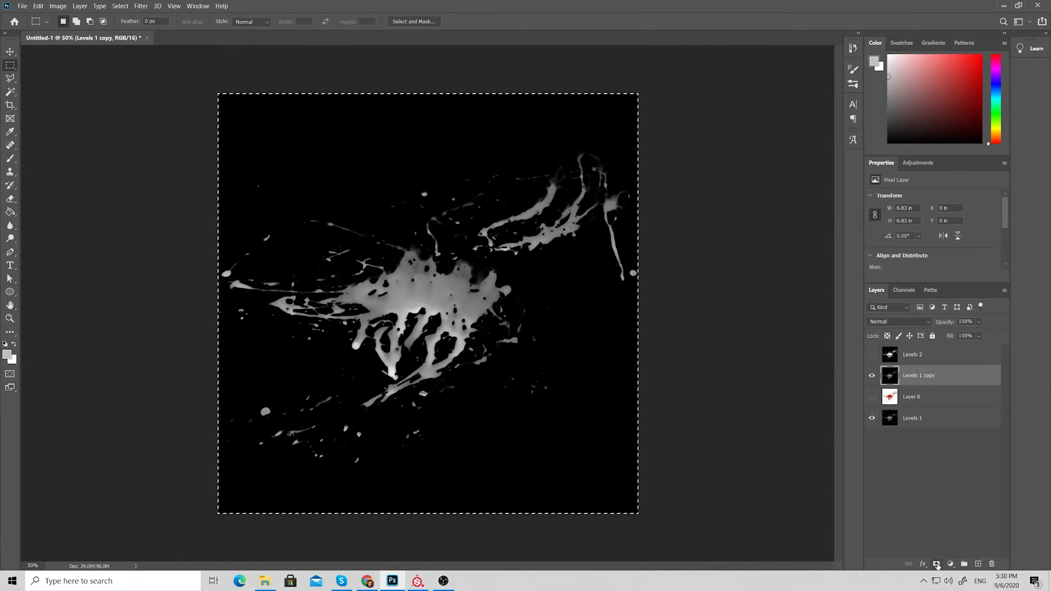
{"action": "left_click", "coordinate": [937, 564]}
{"action": "left_click", "coordinate": [914, 376], "text": "alt"}
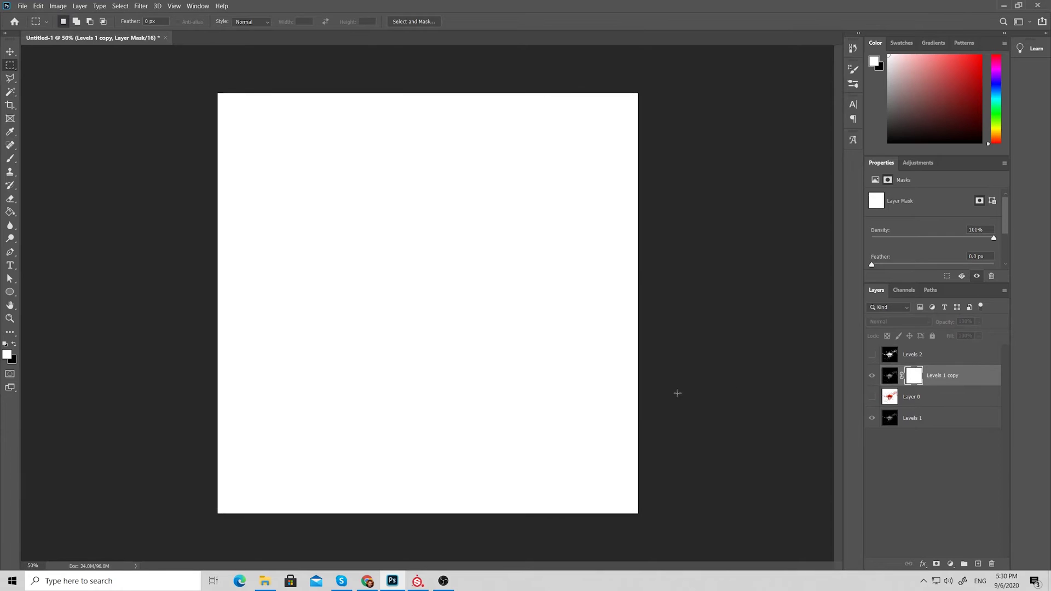
{"action": "key", "text": "ctrl+v"}
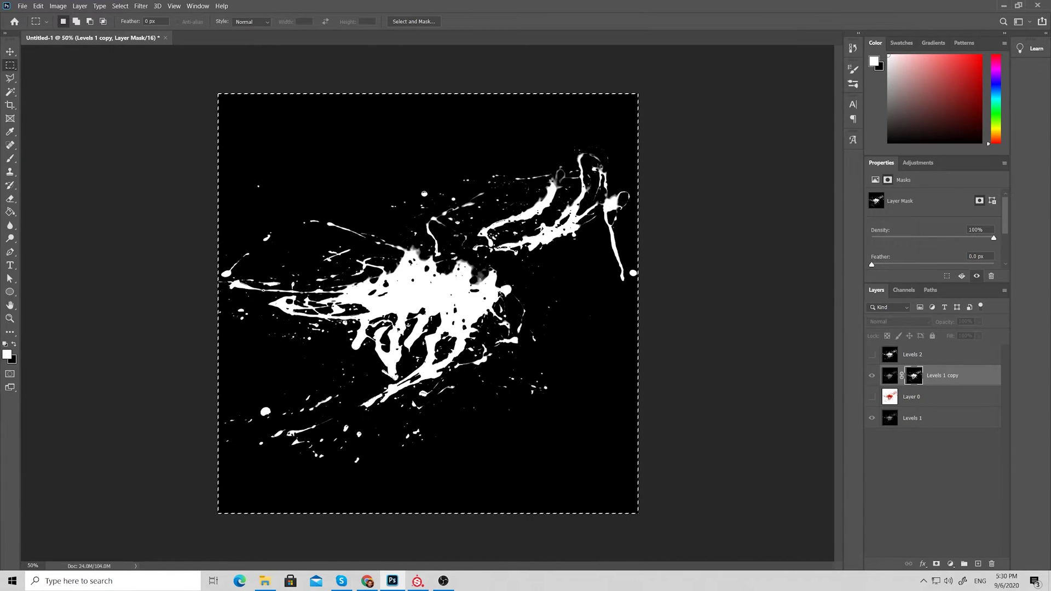
{"action": "left_click", "coordinate": [890, 376]}
Examine the masked grayscale splatter's edges up close and compare them with the black-and-white layer.
{"action": "scroll", "coordinate": [388, 390], "scroll_direction": "up", "scroll_amount": 3, "text": "alt"}
{"action": "scroll", "coordinate": [388, 391], "scroll_direction": "up", "scroll_amount": 10, "text": "alt"}
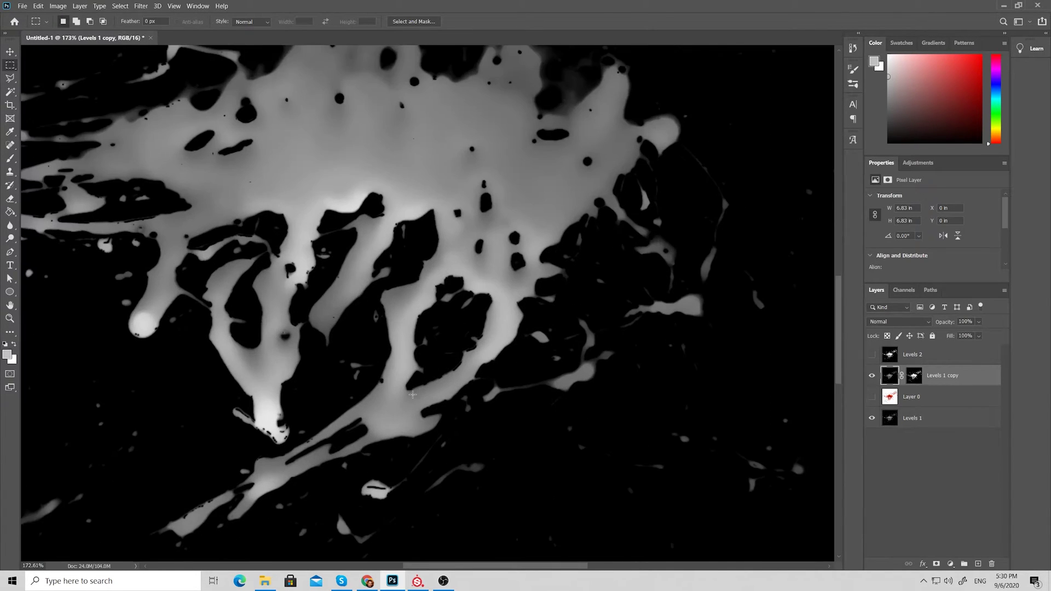
{"action": "scroll", "coordinate": [475, 381], "scroll_direction": "up", "scroll_amount": 4, "text": "alt"}
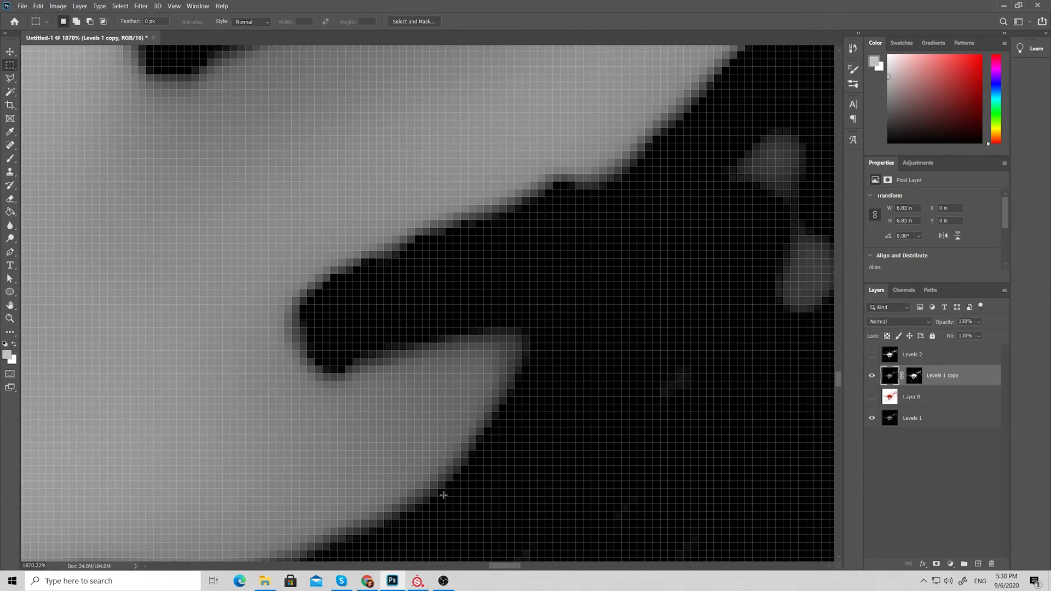
{"action": "scroll", "coordinate": [479, 465], "scroll_direction": "down", "scroll_amount": 2, "text": "alt"}
{"action": "scroll", "coordinate": [479, 465], "scroll_direction": "down", "scroll_amount": 2, "text": "alt"}
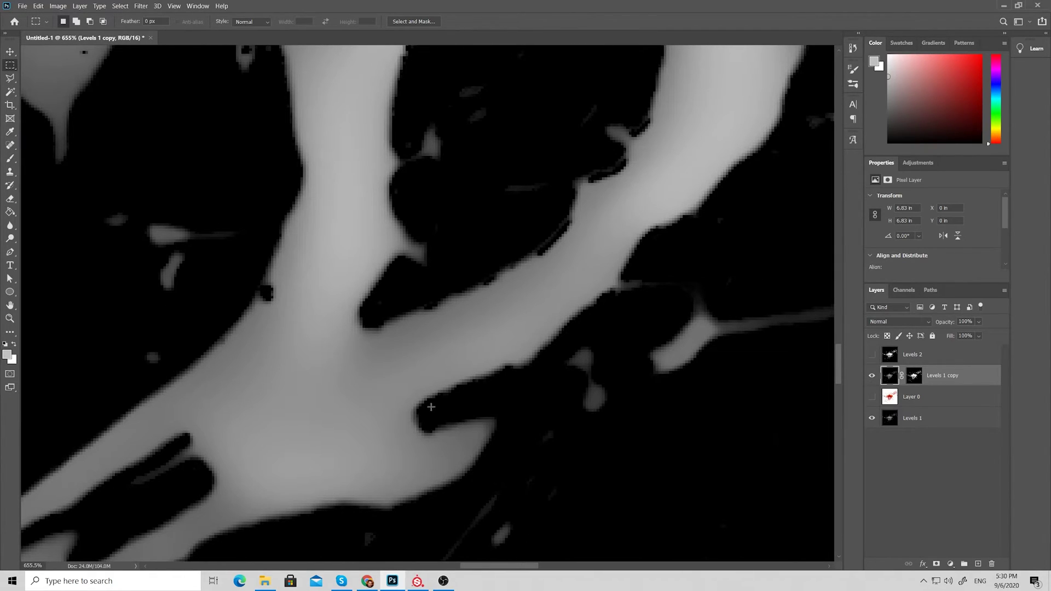
{"action": "left_click", "coordinate": [872, 355]}
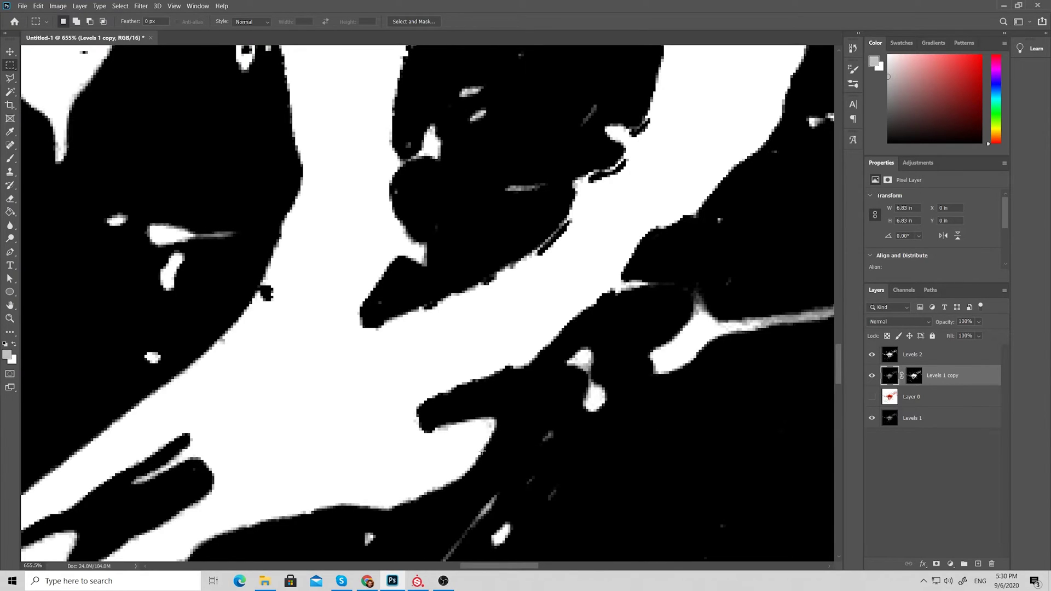
{"action": "left_click", "coordinate": [871, 355]}
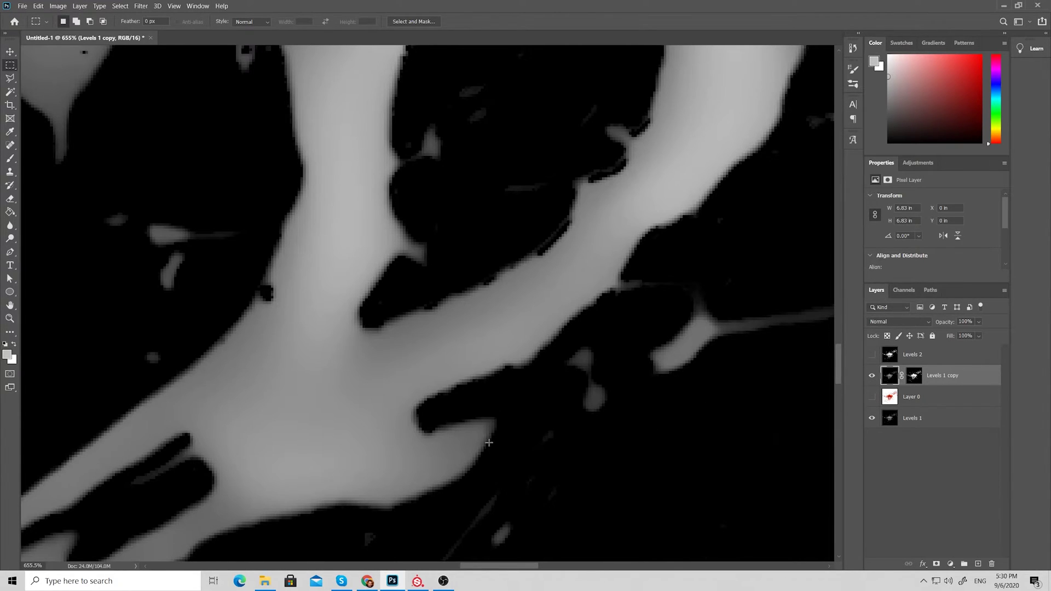
{"action": "scroll", "coordinate": [524, 407], "scroll_direction": "down", "scroll_amount": 10, "text": "alt"}
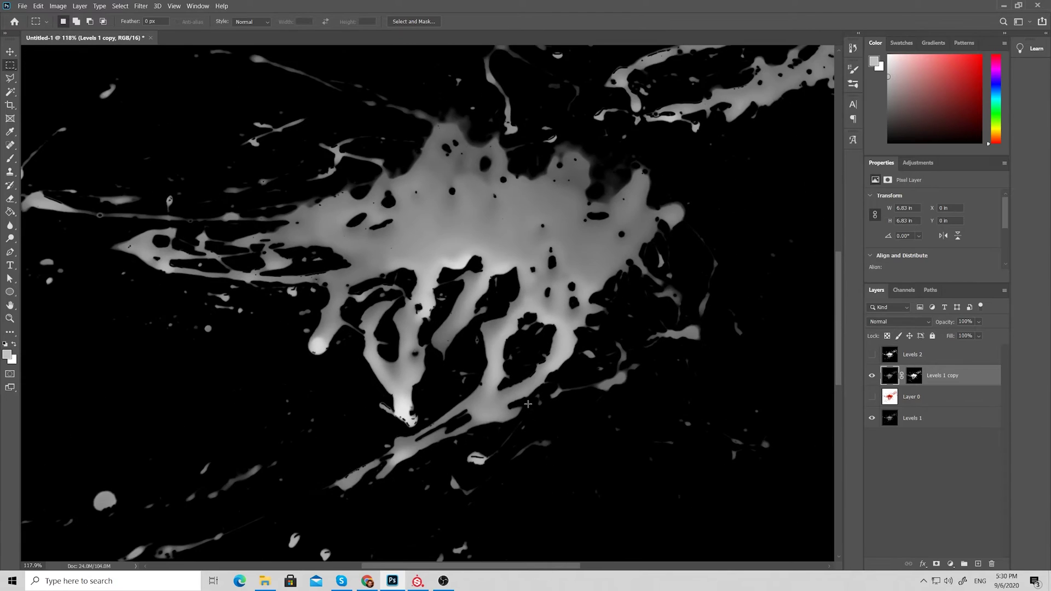
{"action": "scroll", "coordinate": [508, 374], "scroll_direction": "down", "scroll_amount": 2, "text": "alt"}
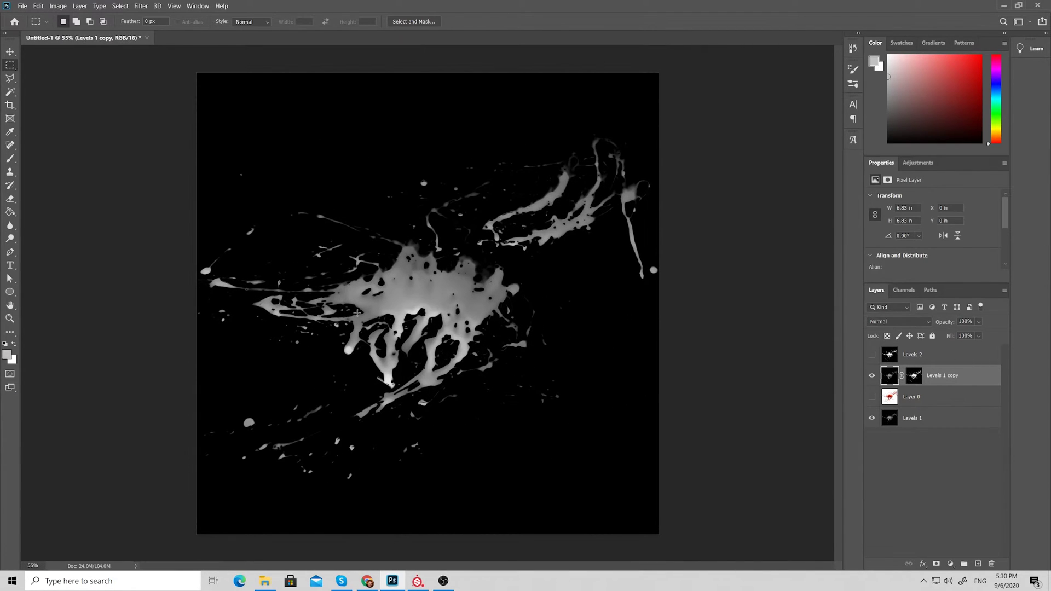
Save the masked grayscale splatter as a PNG over the existing spluts 01 mask.png in the textures folder.
{"action": "key", "text": "ctrl+shift+s"}
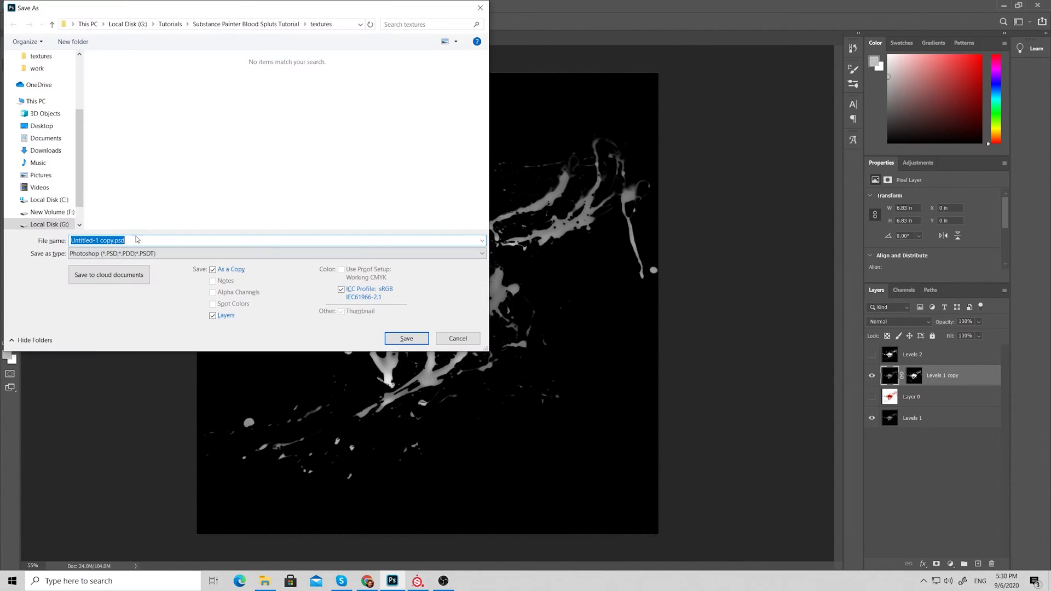
{"action": "left_click", "coordinate": [164, 253]}
{"action": "left_click", "coordinate": [103, 354]}
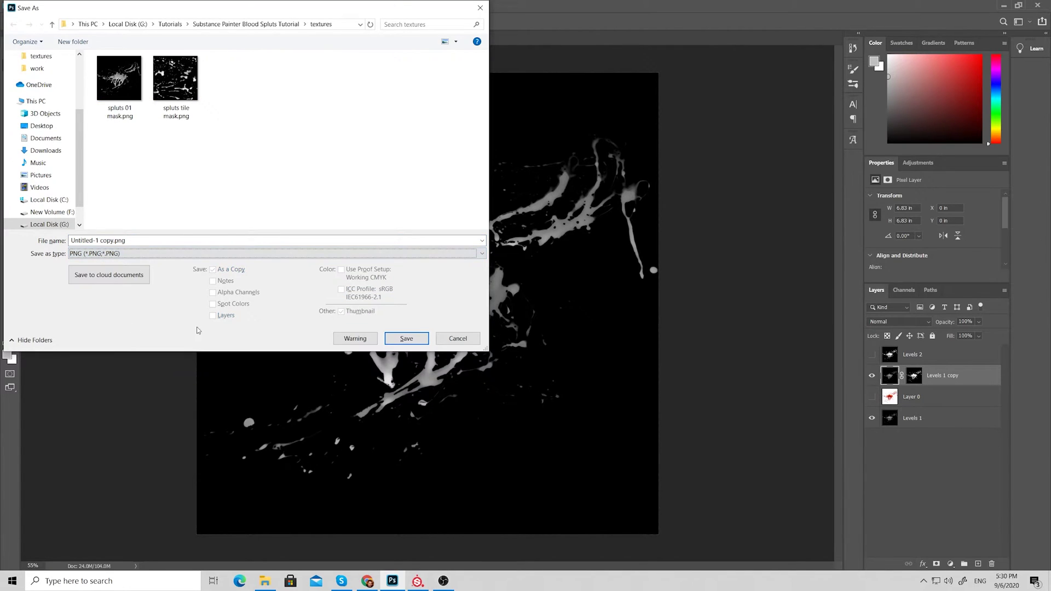
{"action": "left_click", "coordinate": [127, 93]}
{"action": "left_click", "coordinate": [395, 338]}
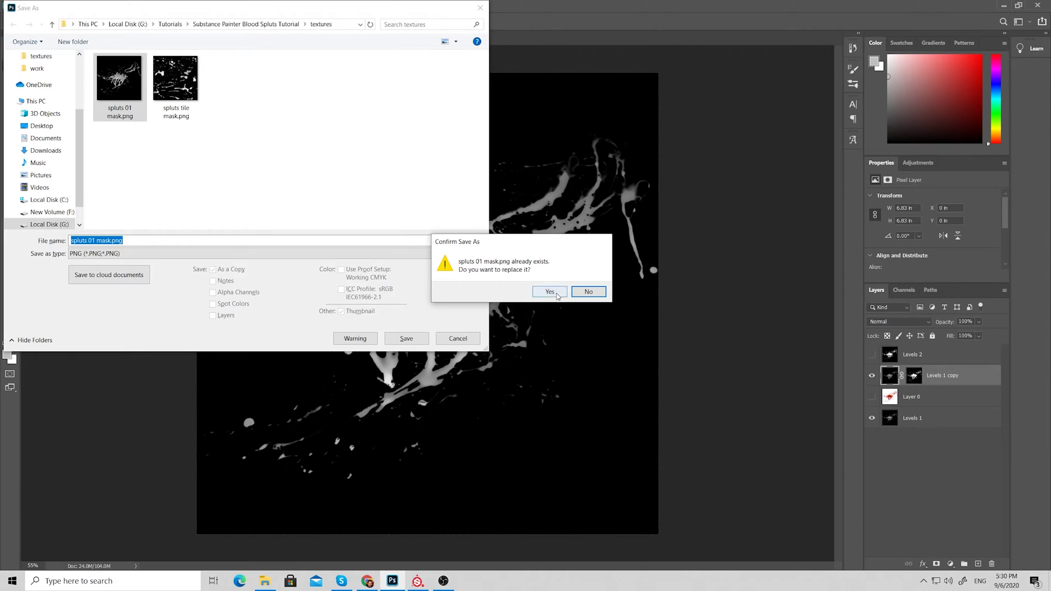
{"action": "left_click", "coordinate": [552, 291]}
{"action": "left_click", "coordinate": [583, 175]}
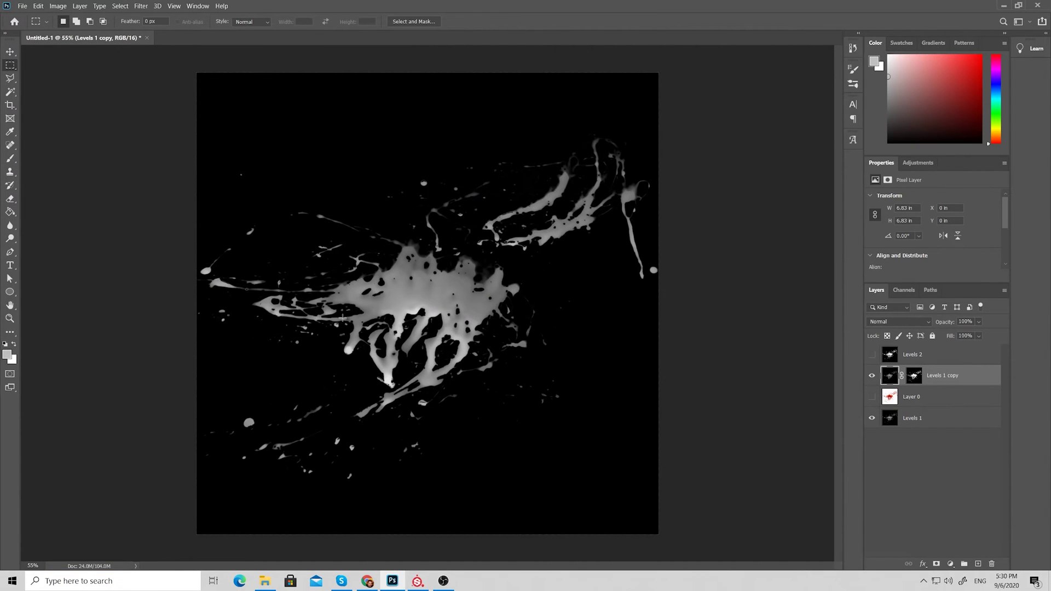
{"action": "left_click", "coordinate": [107, 566]}
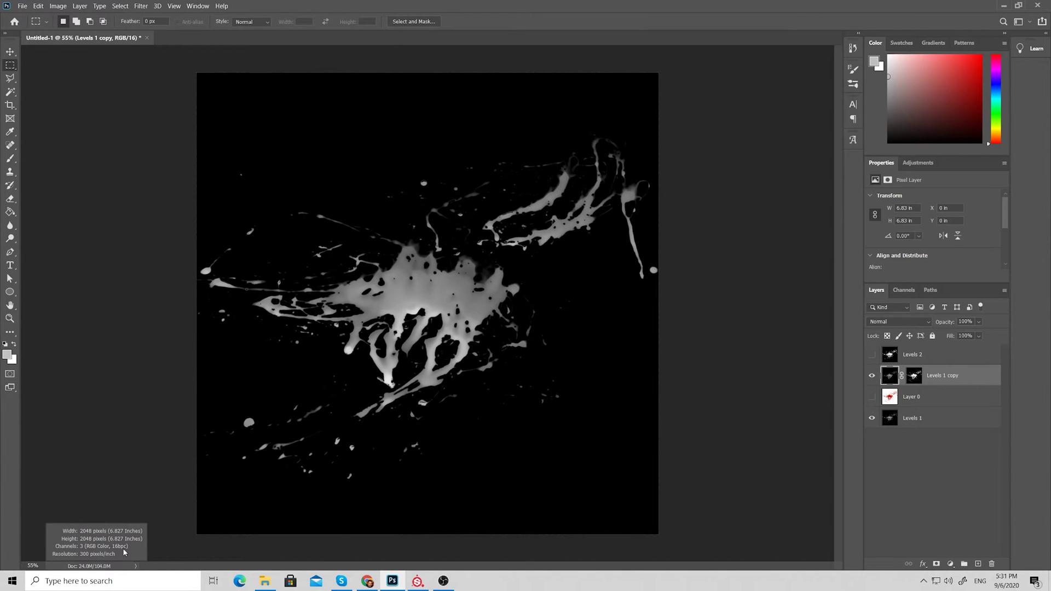
Switch to Substance Painter and add a layer folder named Blood above the base layer.
{"action": "left_click", "coordinate": [1003, 5]}
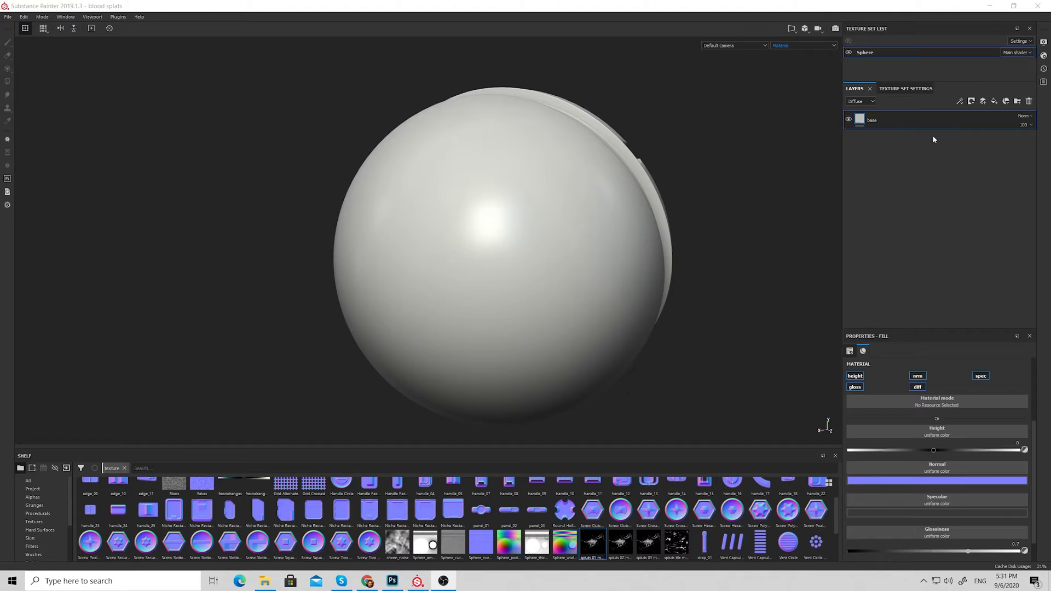
{"action": "left_click", "coordinate": [1018, 100]}
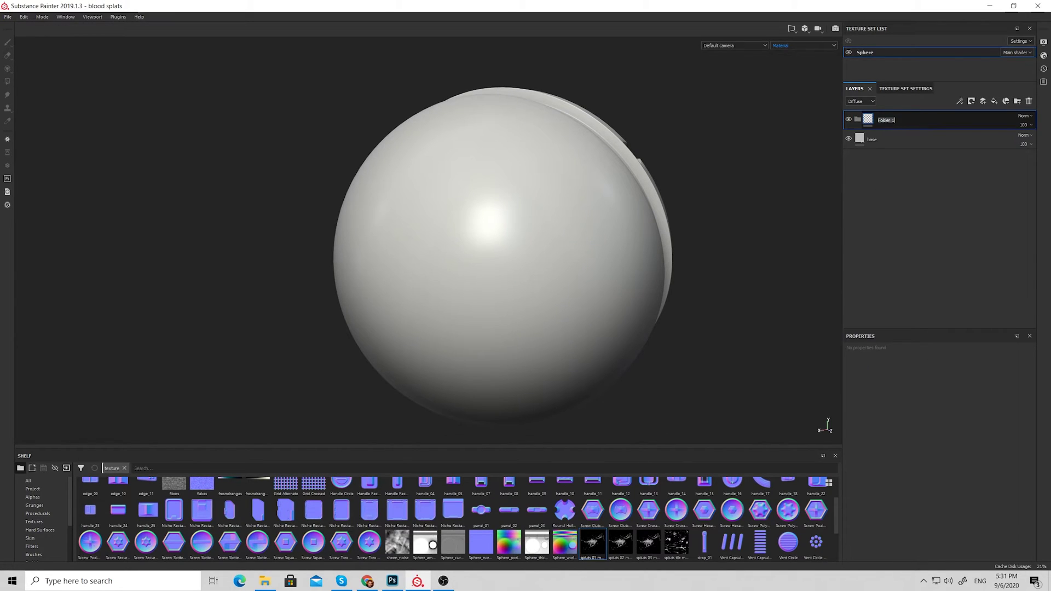
{"action": "type", "text": "Blood"}
{"action": "key", "text": "Return"}
Add a fill layer inside the Blood folder and rename it Base Blood.
{"action": "left_click", "coordinate": [994, 101]}
{"action": "left_click_drag", "start_coordinate": [878, 125], "coordinate": [879, 140]}
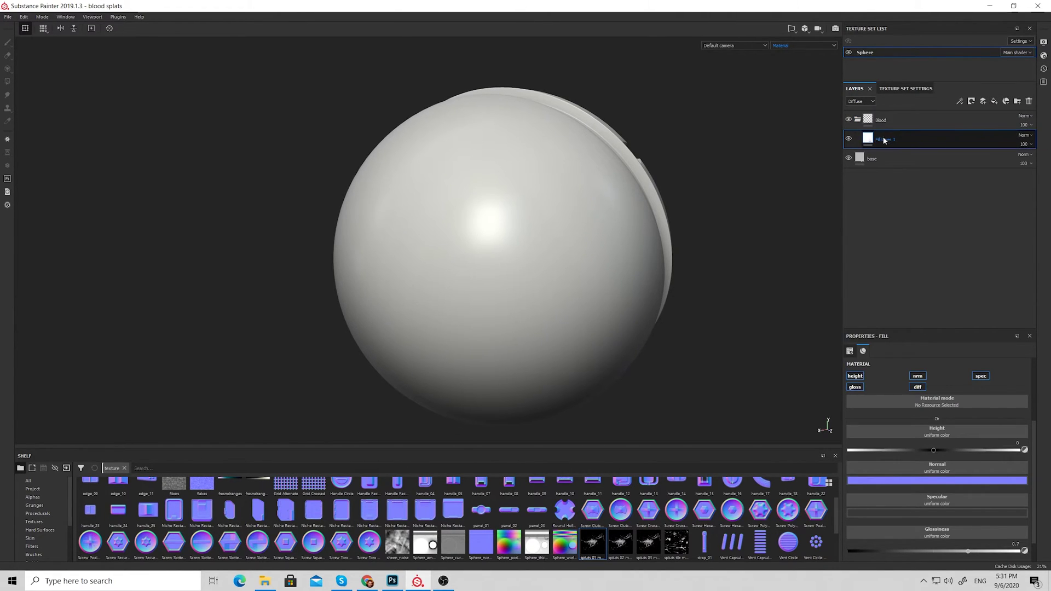
{"action": "double_click", "coordinate": [888, 139]}
{"action": "type", "text": "Base Blood"}
{"action": "key", "text": "Return"}
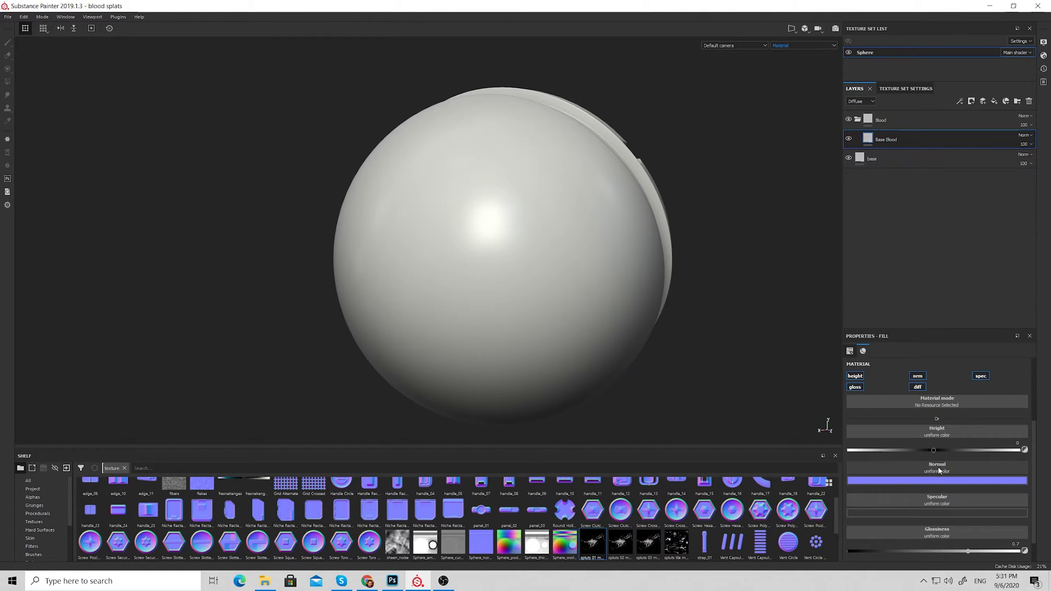
Give the Base Blood fill a fully saturated red diffuse colour and a glossiness of about 0.95.
{"action": "scroll", "coordinate": [938, 493], "scroll_direction": "down", "scroll_amount": 1}
{"action": "left_click", "coordinate": [938, 553]}
{"action": "left_click_drag", "start_coordinate": [1024, 486], "coordinate": [1026, 431]}
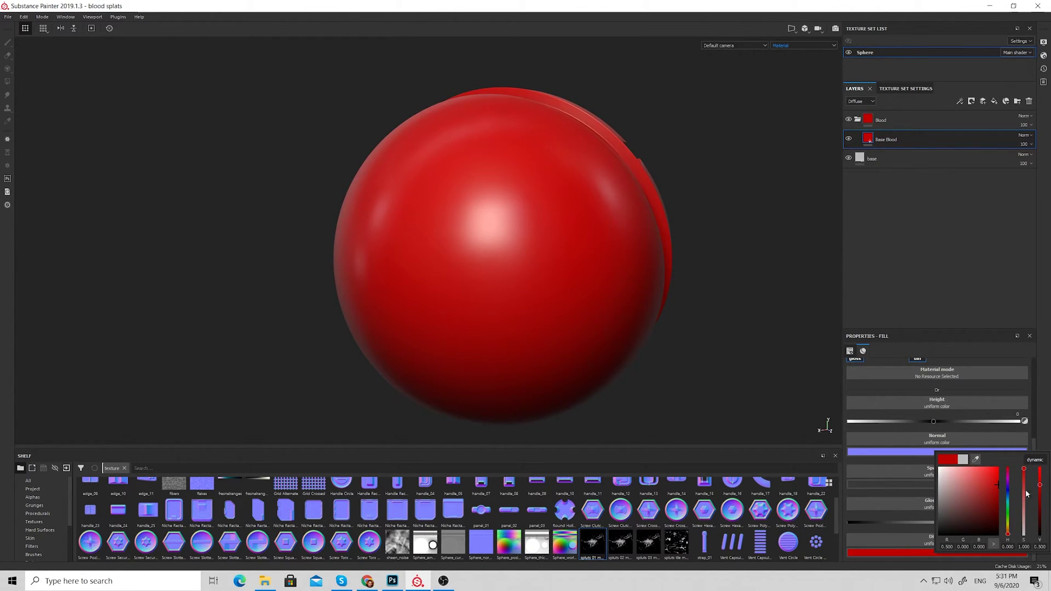
{"action": "left_click_drag", "start_coordinate": [960, 523], "coordinate": [1013, 523]}
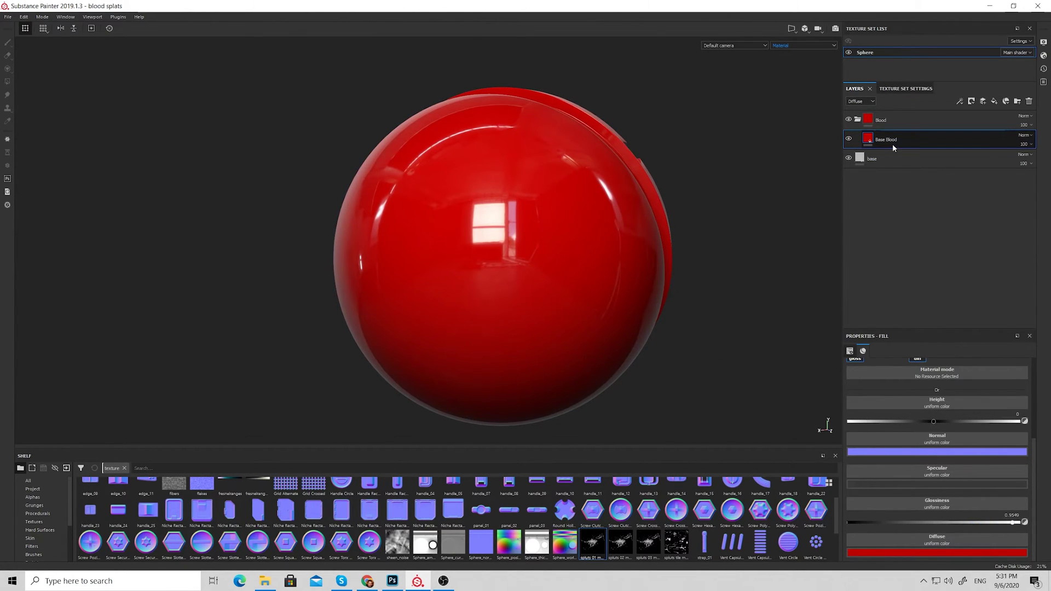
Add a black mask to the Base Blood layer and put a fill effect in that mask.
{"action": "left_click", "coordinate": [971, 102]}
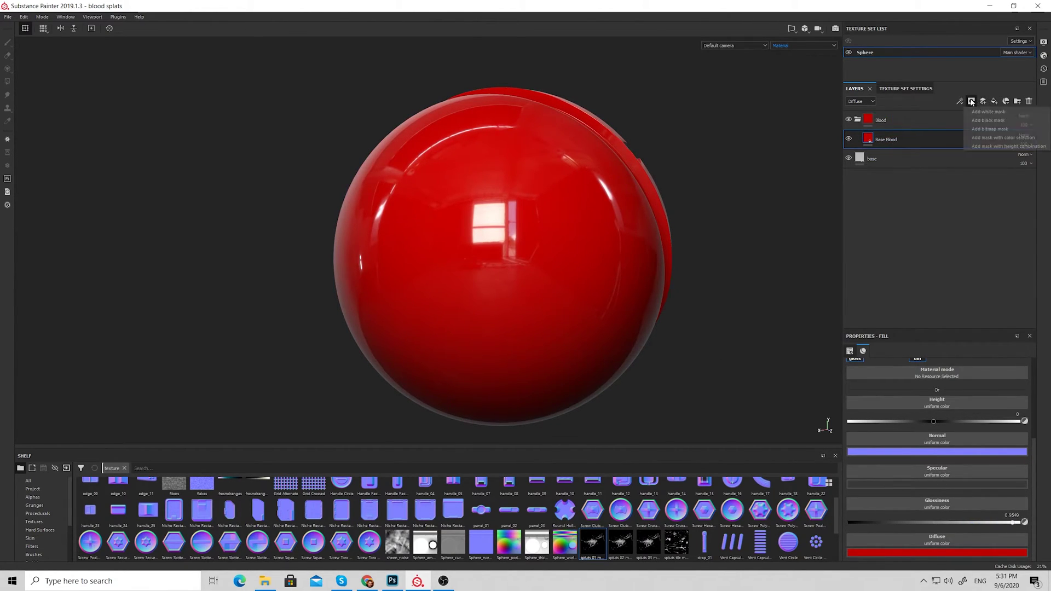
{"action": "left_click", "coordinate": [996, 124]}
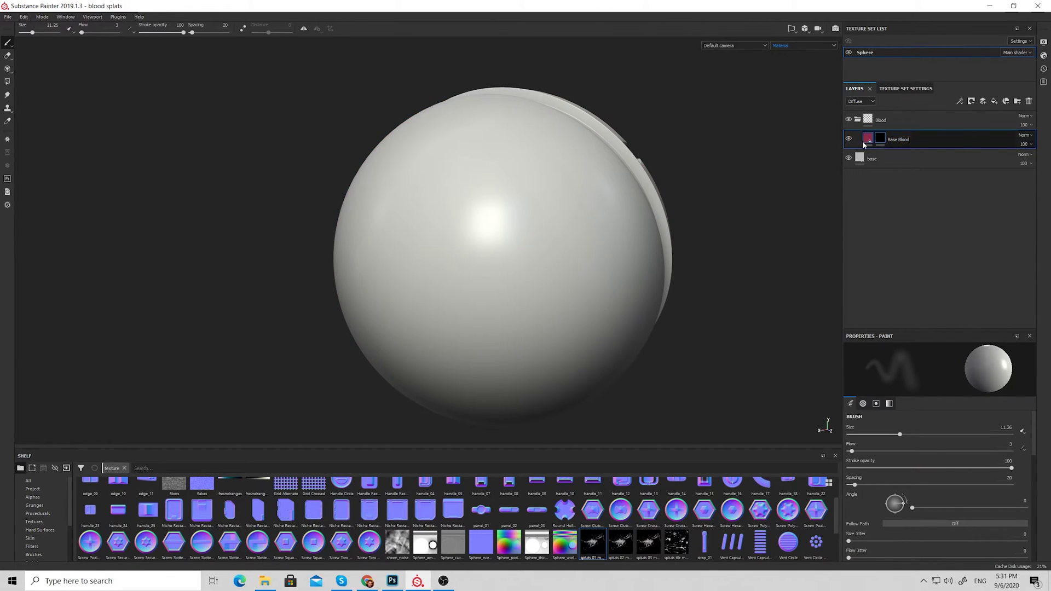
{"action": "left_click", "coordinate": [960, 102]}
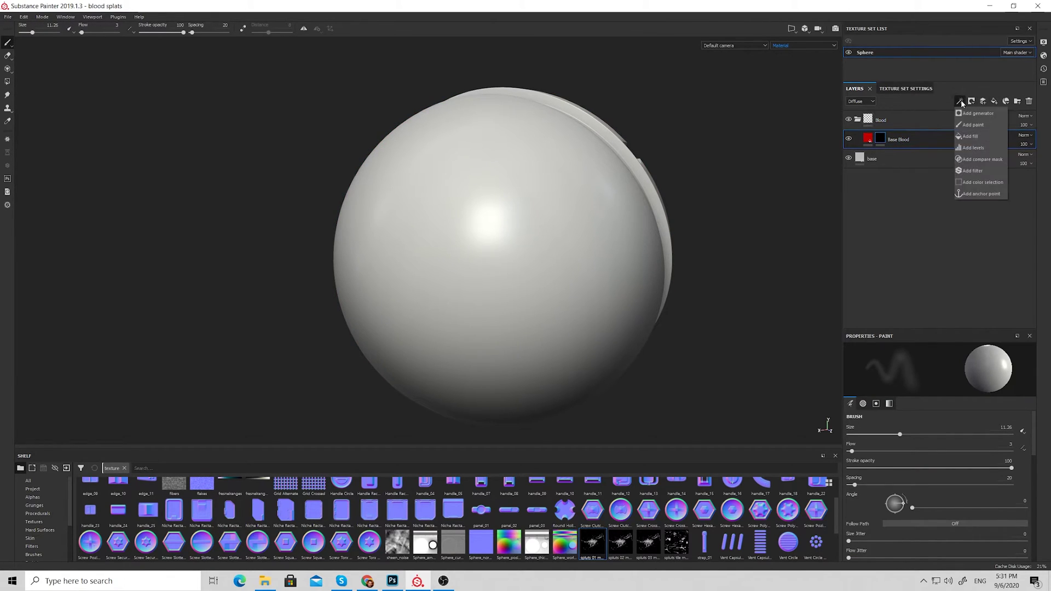
{"action": "left_click", "coordinate": [970, 137]}
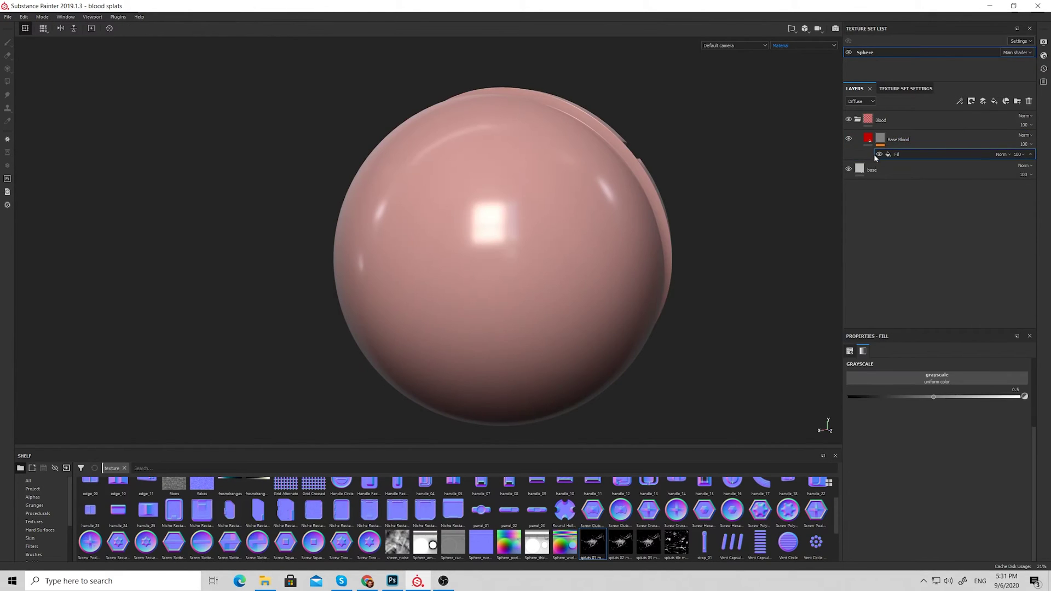
Assign the spluts 01 mask texture from the shelf to the grayscale slot of the Base Blood mask's fill.
{"action": "right_click", "coordinate": [602, 544]}
{"action": "left_click", "coordinate": [610, 543]}
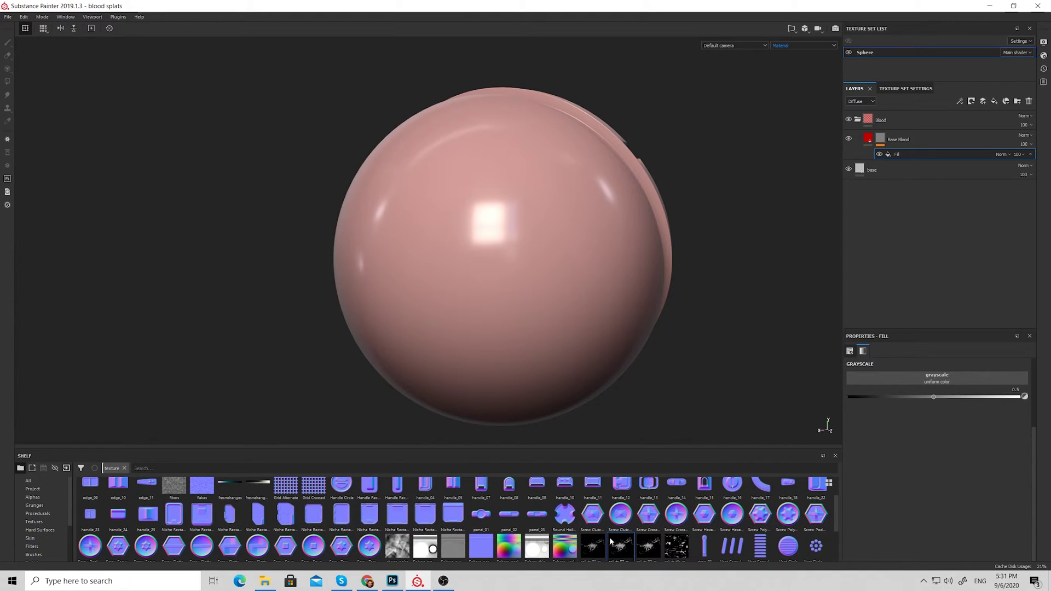
{"action": "left_click", "coordinate": [267, 581]}
{"action": "left_click", "coordinate": [268, 582]}
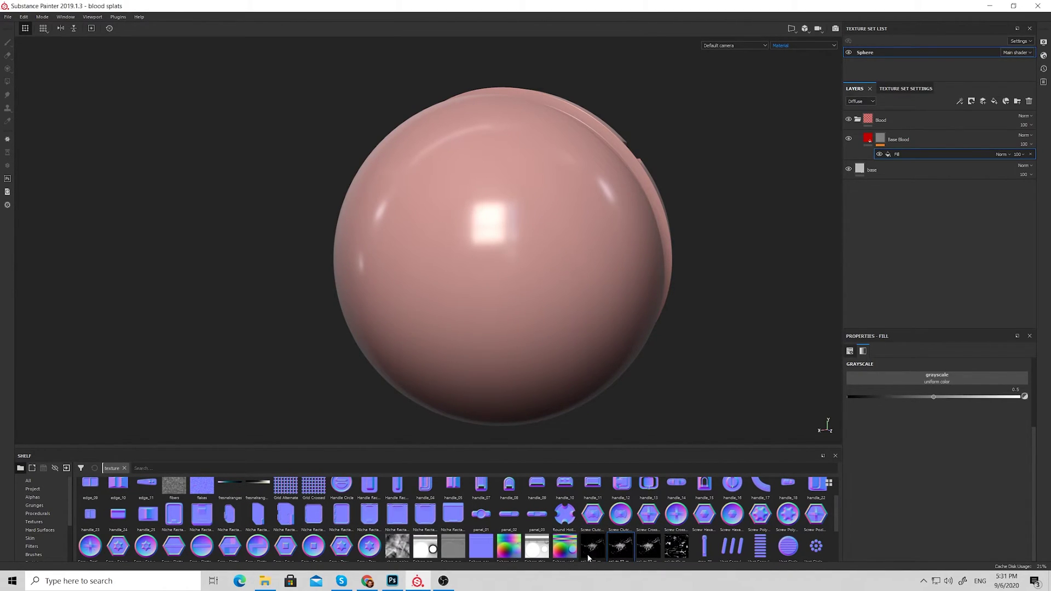
{"action": "mouse_move", "coordinate": [599, 551]}
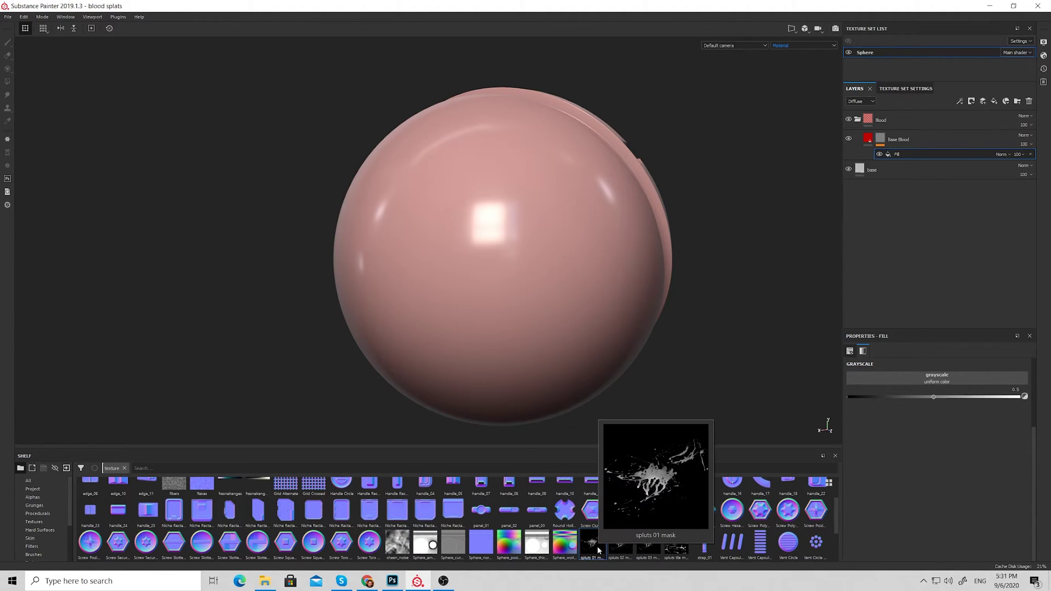
{"action": "left_click_drag", "start_coordinate": [599, 550], "coordinate": [949, 376]}
{"action": "scroll", "coordinate": [607, 241], "scroll_direction": "up", "scroll_amount": 4}
{"action": "left_click_drag", "start_coordinate": [606, 239], "coordinate": [566, 222], "text": "alt"}
{"action": "scroll", "coordinate": [567, 222], "scroll_direction": "down", "scroll_amount": 3}
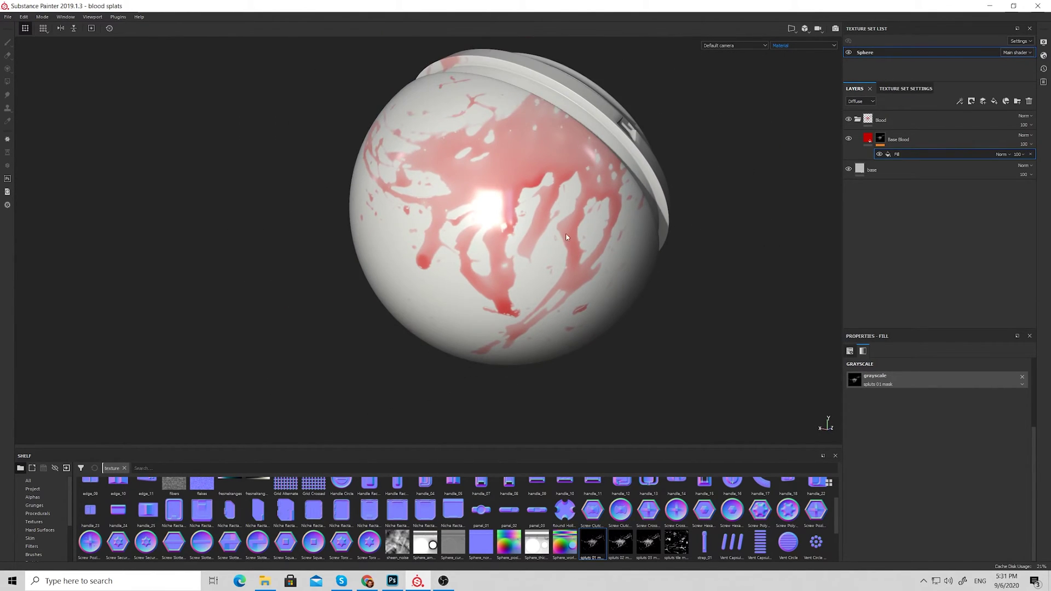
Compare the masked grayscale splatter in Photoshop with its projection on the sphere in Substance Painter.
{"action": "left_click", "coordinate": [392, 581]}
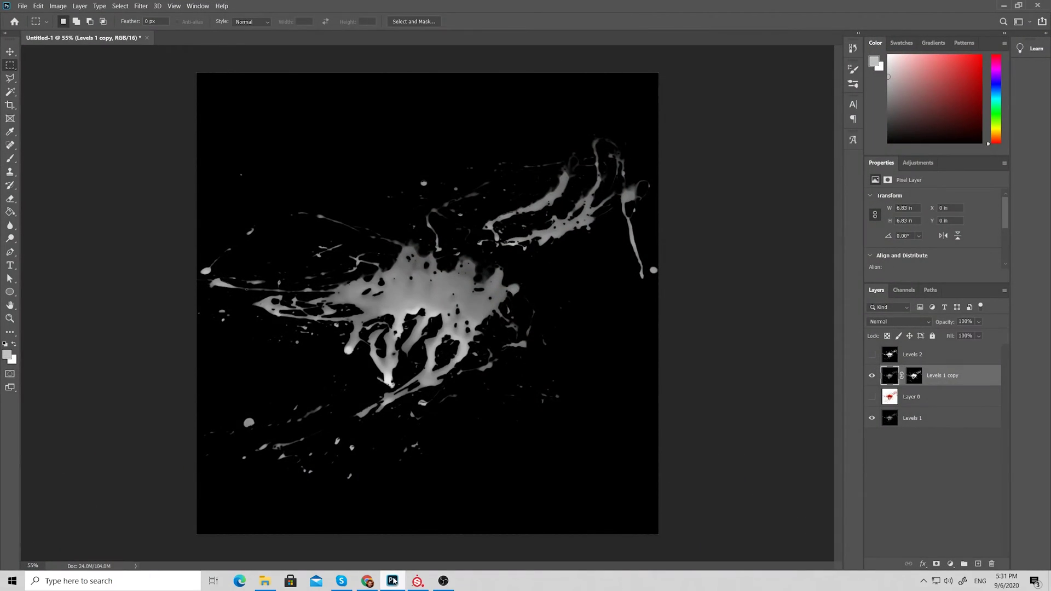
{"action": "scroll", "coordinate": [448, 357], "scroll_direction": "up", "scroll_amount": 4, "text": "alt"}
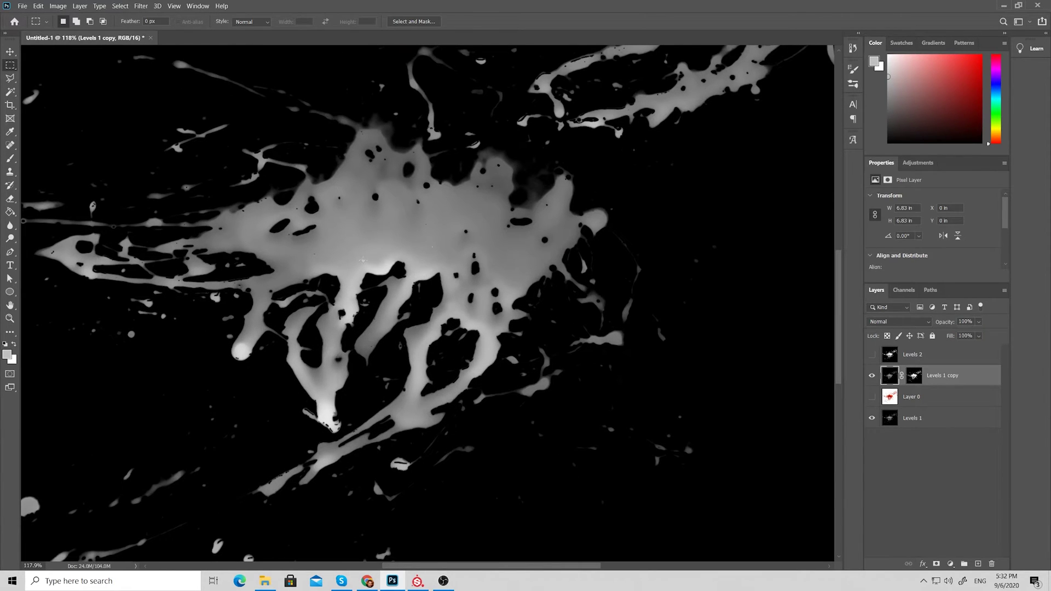
{"action": "left_click", "coordinate": [1002, 7]}
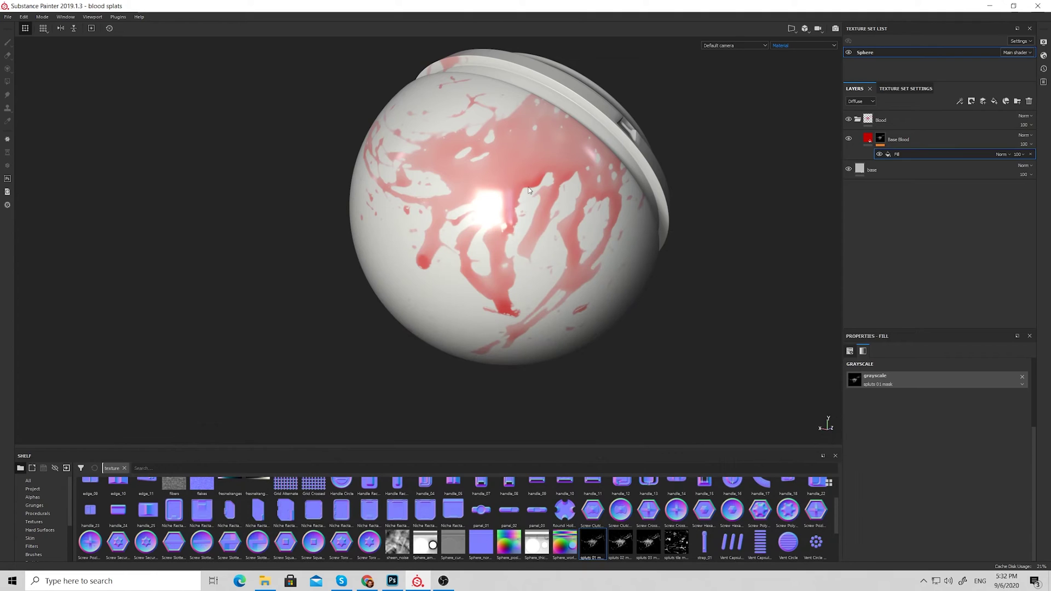
{"action": "scroll", "coordinate": [523, 164], "scroll_direction": "up", "scroll_amount": 2}
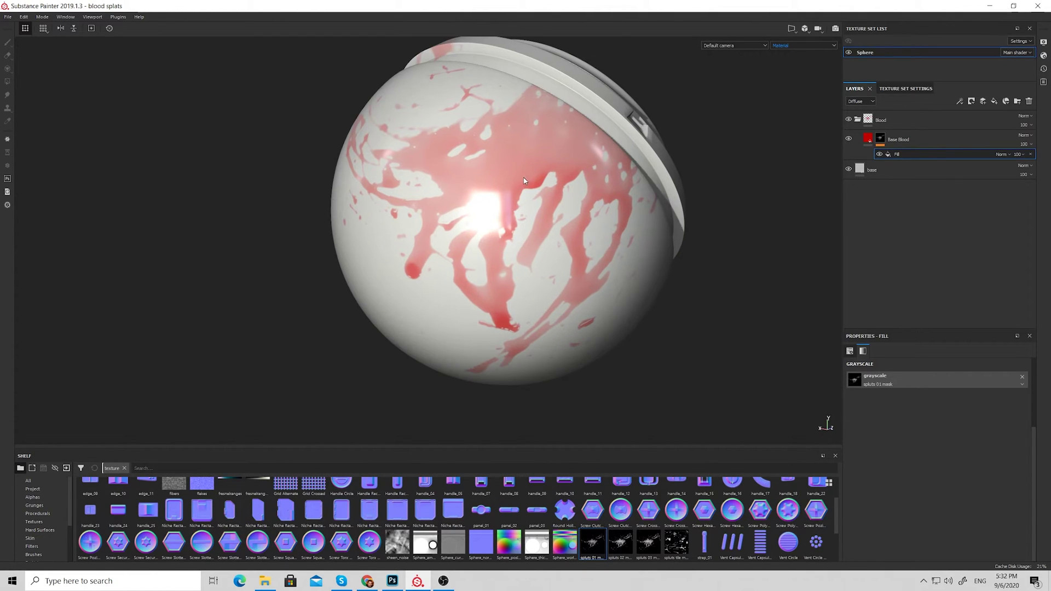
Shift the splatter on the sphere by setting the mask fill's UV offset to about -0.07 and -0.11.
{"action": "left_click", "coordinate": [902, 156]}
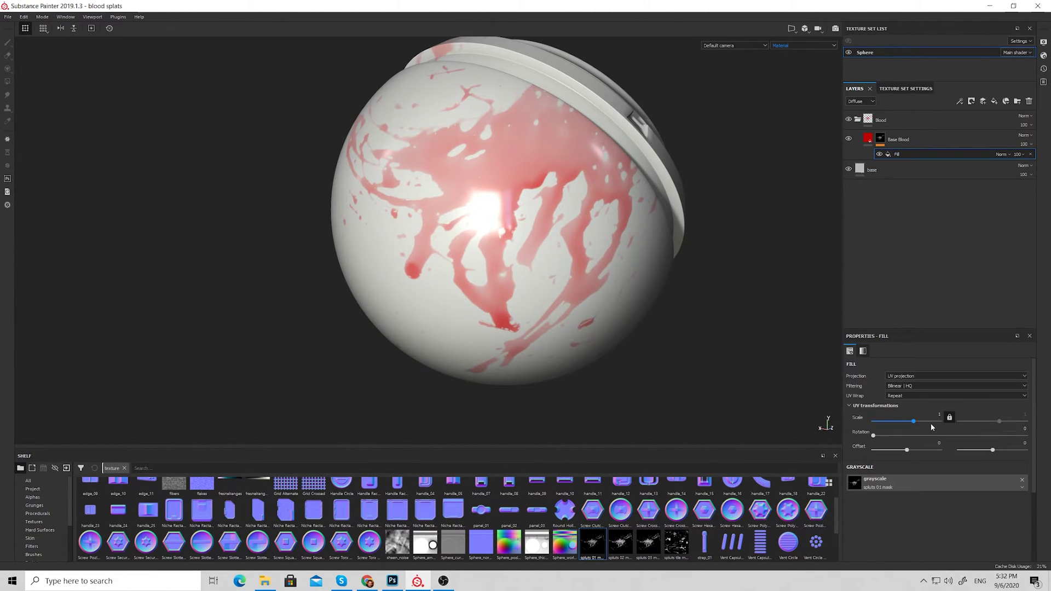
{"action": "left_click_drag", "start_coordinate": [907, 450], "coordinate": [904, 451]}
{"action": "left_click_drag", "start_coordinate": [993, 450], "coordinate": [990, 450]}
{"action": "left_click_drag", "start_coordinate": [590, 295], "coordinate": [697, 236], "text": "alt"}
{"action": "scroll", "coordinate": [557, 259], "scroll_direction": "up", "scroll_amount": 3}
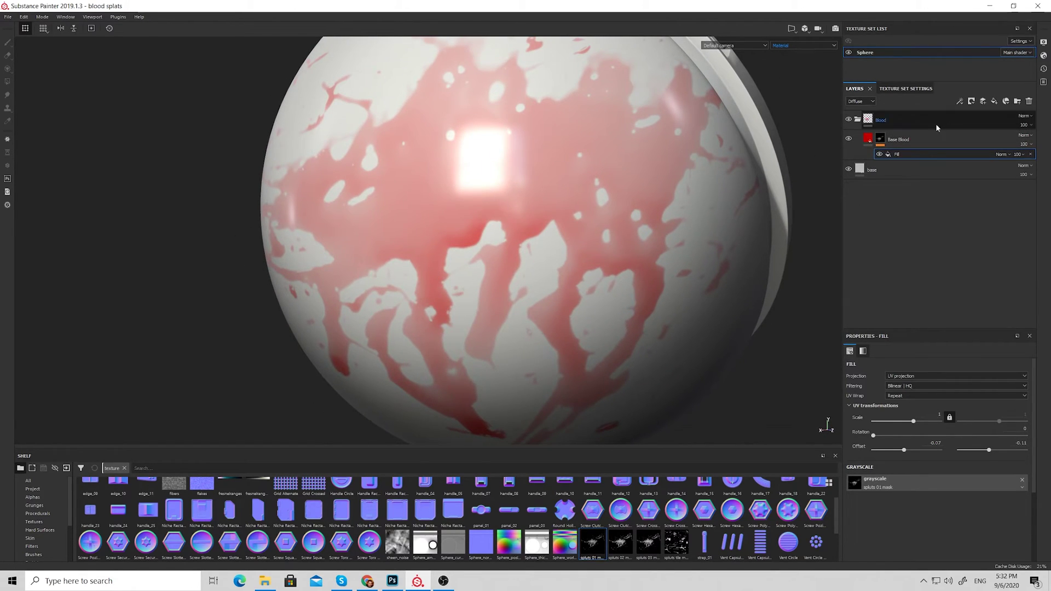
Add a Levels effect to the Base Blood mask and, viewing the mask alone, lower its white input to about 0.72.
{"action": "left_click", "coordinate": [959, 102]}
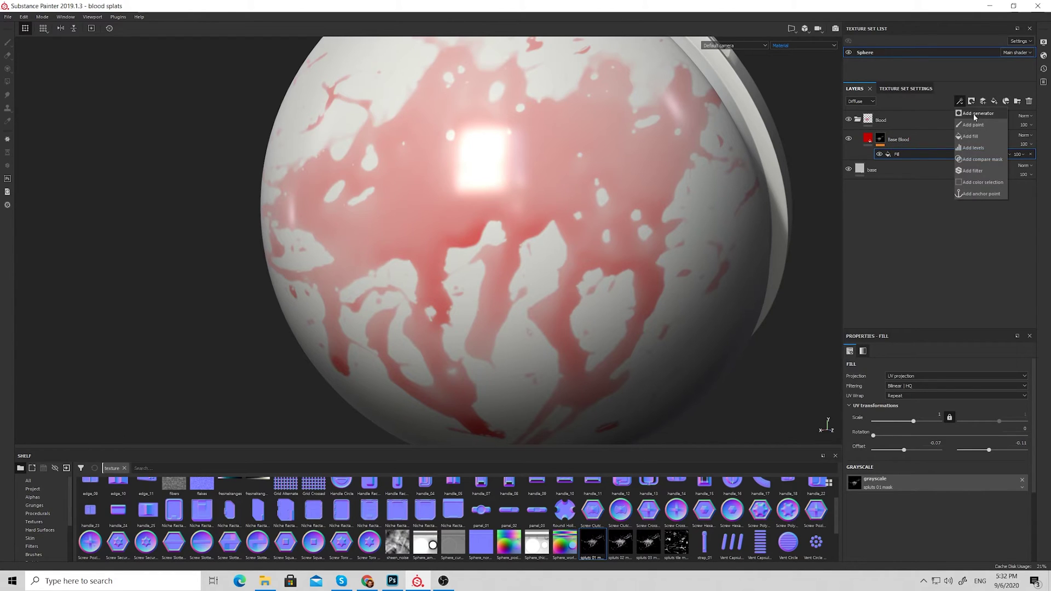
{"action": "left_click", "coordinate": [977, 151]}
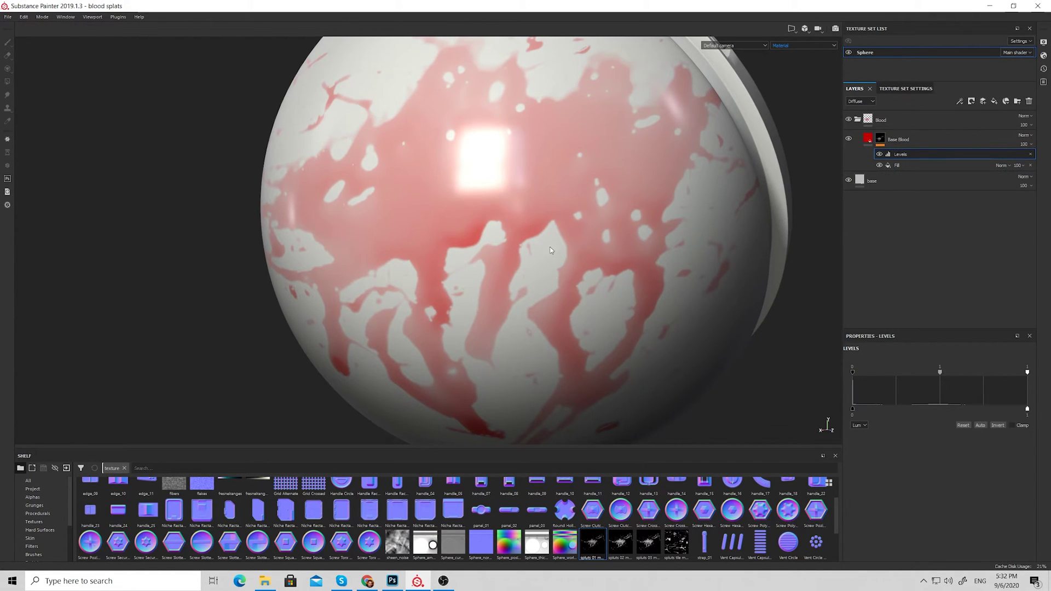
{"action": "left_click", "coordinate": [881, 139], "text": "alt"}
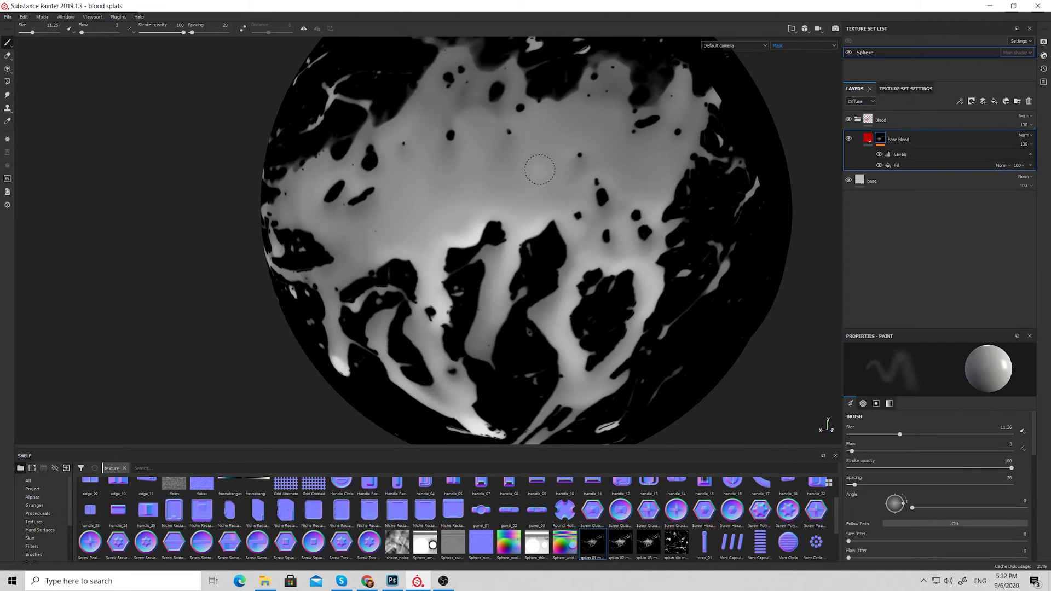
{"action": "left_click", "coordinate": [936, 154]}
{"action": "left_click_drag", "start_coordinate": [1029, 376], "coordinate": [985, 370]}
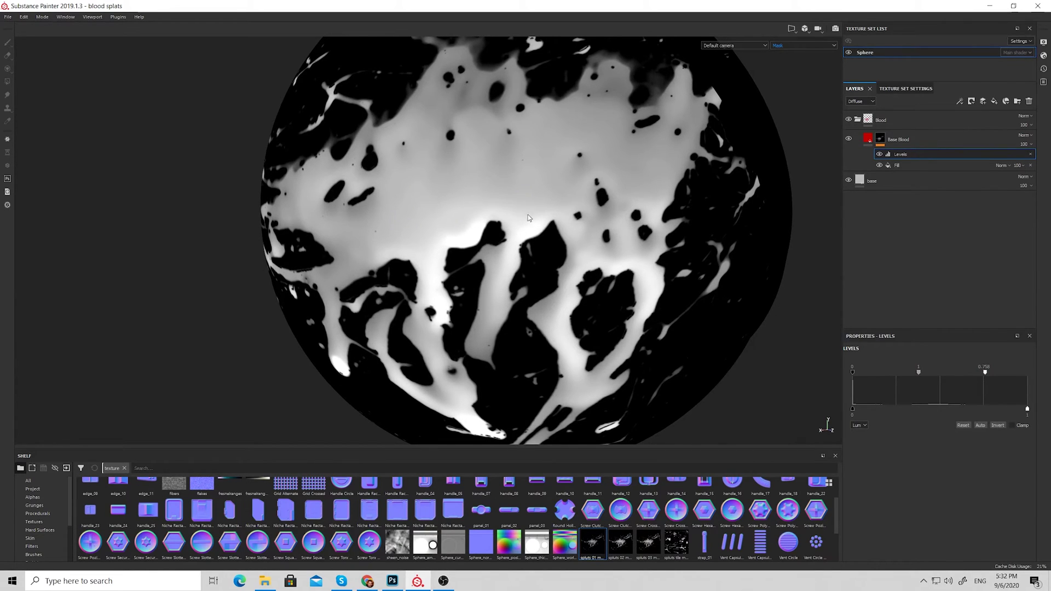
{"action": "mouse_move", "coordinate": [986, 373]}
{"action": "left_mouse_down"}
{"action": "mouse_move", "coordinate": [958, 373]}
{"action": "mouse_move", "coordinate": [979, 373]}
{"action": "left_mouse_up"}
Return to the material view and set the Base Blood mask's Levels white input to about 0.78.
{"action": "left_click", "coordinate": [853, 145]}
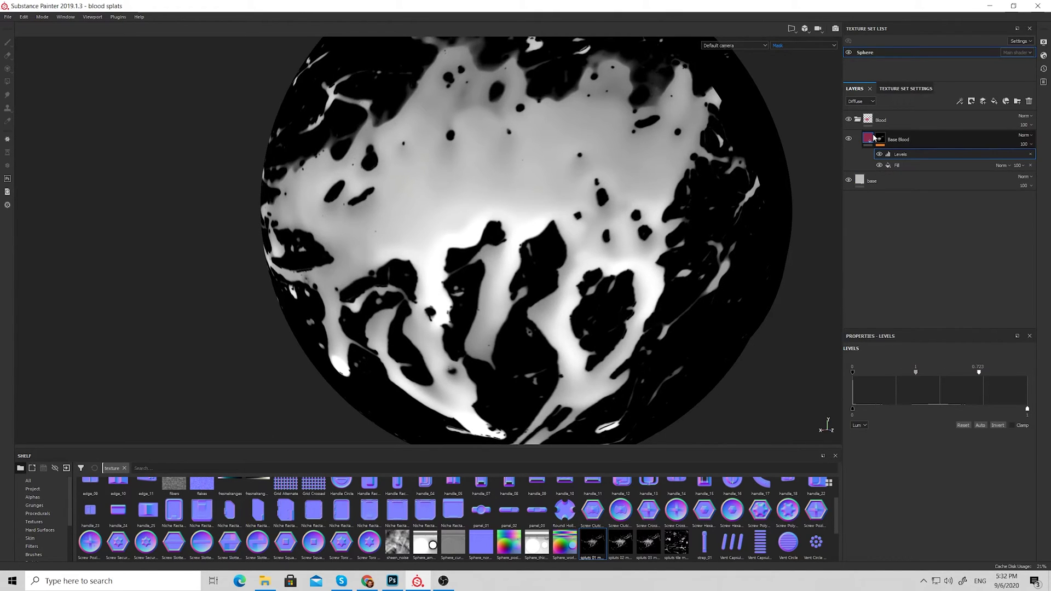
{"action": "left_click", "coordinate": [881, 141]}
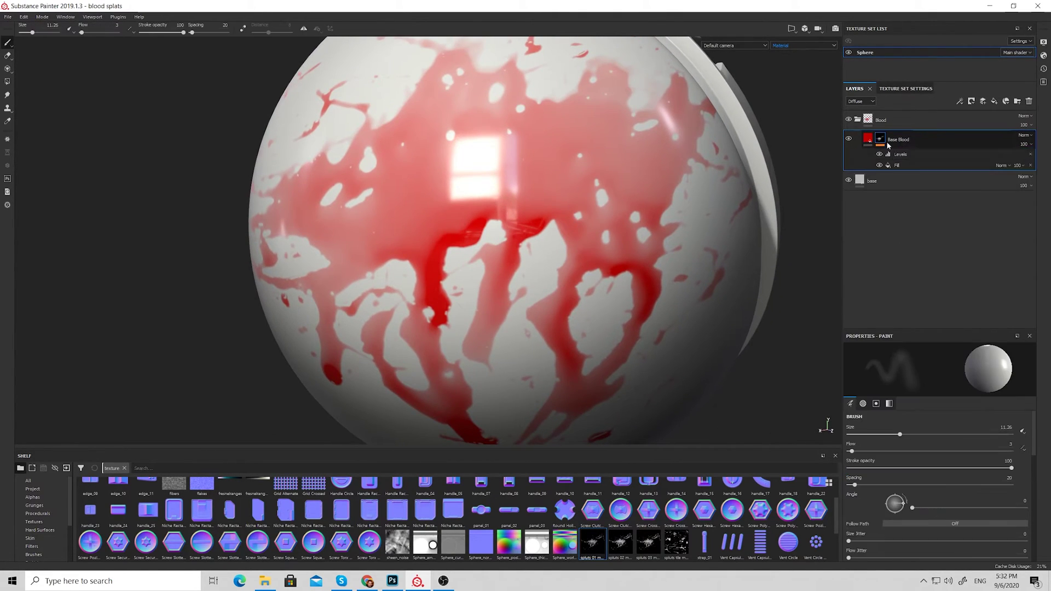
{"action": "left_click", "coordinate": [910, 155]}
{"action": "mouse_move", "coordinate": [980, 374]}
{"action": "left_mouse_down"}
{"action": "mouse_move", "coordinate": [1007, 371]}
{"action": "mouse_move", "coordinate": [990, 372]}
{"action": "left_mouse_up"}
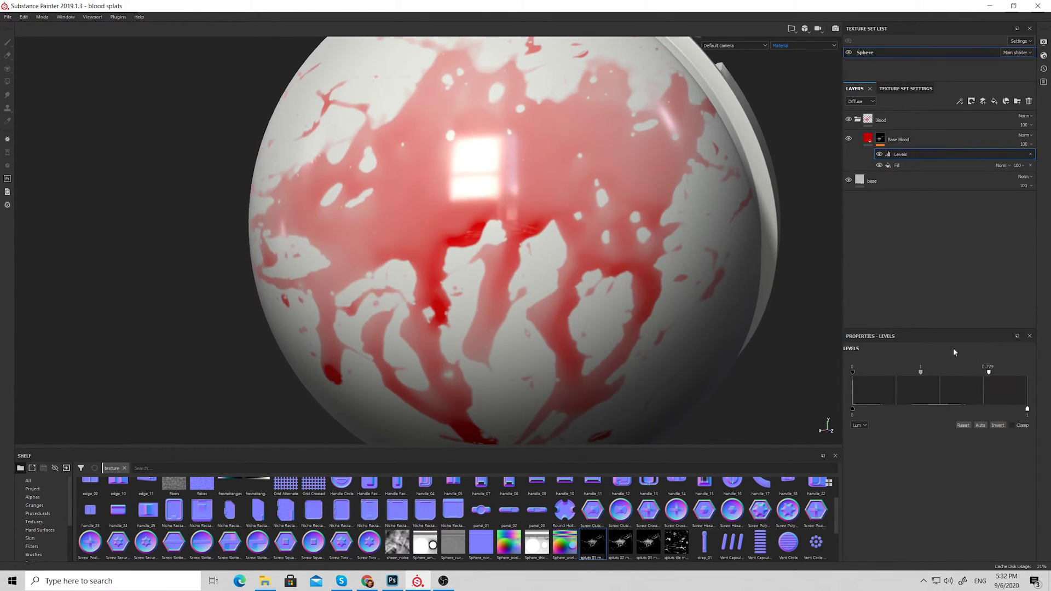
{"action": "mouse_move", "coordinate": [472, 239]}
{"action": "left_mouse_down", "text": "alt"}
{"action": "mouse_move", "coordinate": [533, 192]}
{"action": "mouse_move", "coordinate": [500, 275]}
{"action": "mouse_move", "coordinate": [479, 249]}
{"action": "left_mouse_up", "text": "alt"}
Duplicate the Base Blood layer as Base Blood Darker, with a plain black mask that has no effects.
{"action": "left_click", "coordinate": [899, 141]}
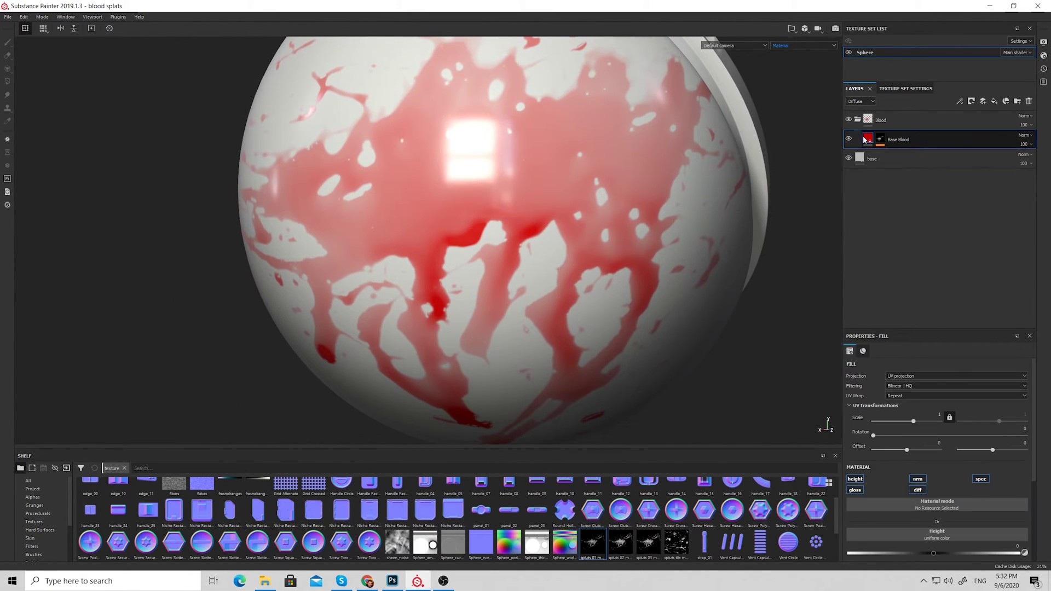
{"action": "key", "text": "ctrl+d"}
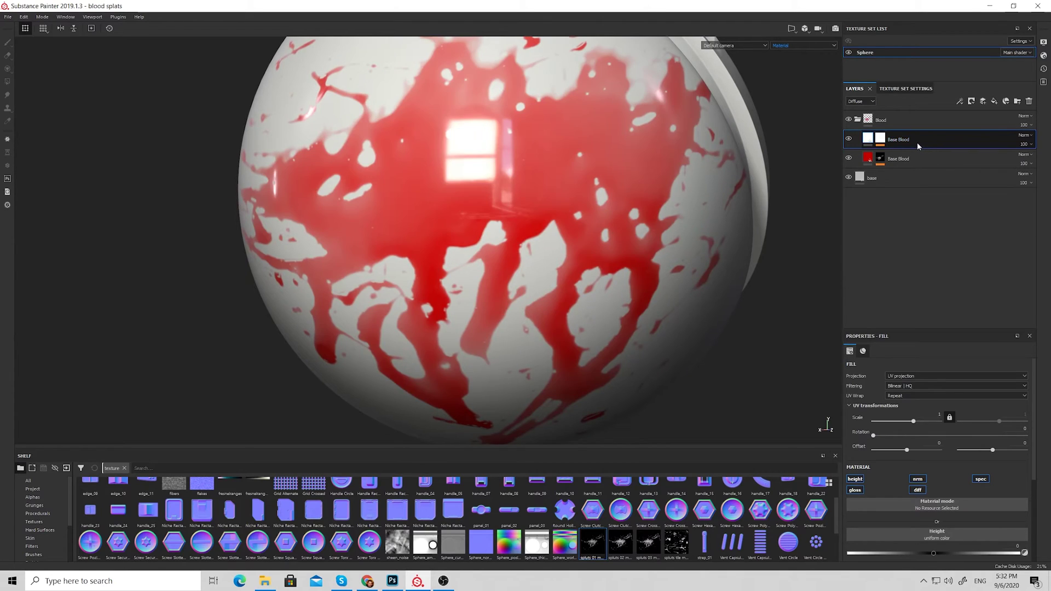
{"action": "left_click", "coordinate": [879, 140]}
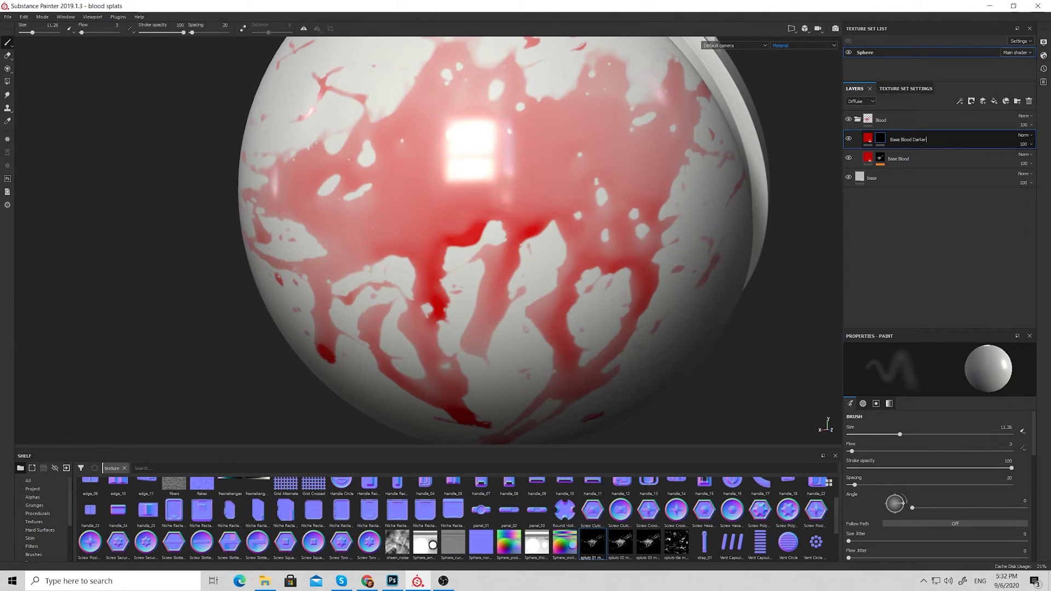
{"action": "key", "text": "Return"}
Darken the Base Blood Darker layer's diffuse color to a deep red with a value of about 0.095.
{"action": "left_click", "coordinate": [868, 138]}
{"action": "scroll", "coordinate": [948, 456], "scroll_direction": "down", "scroll_amount": 5}
{"action": "left_click", "coordinate": [963, 552]}
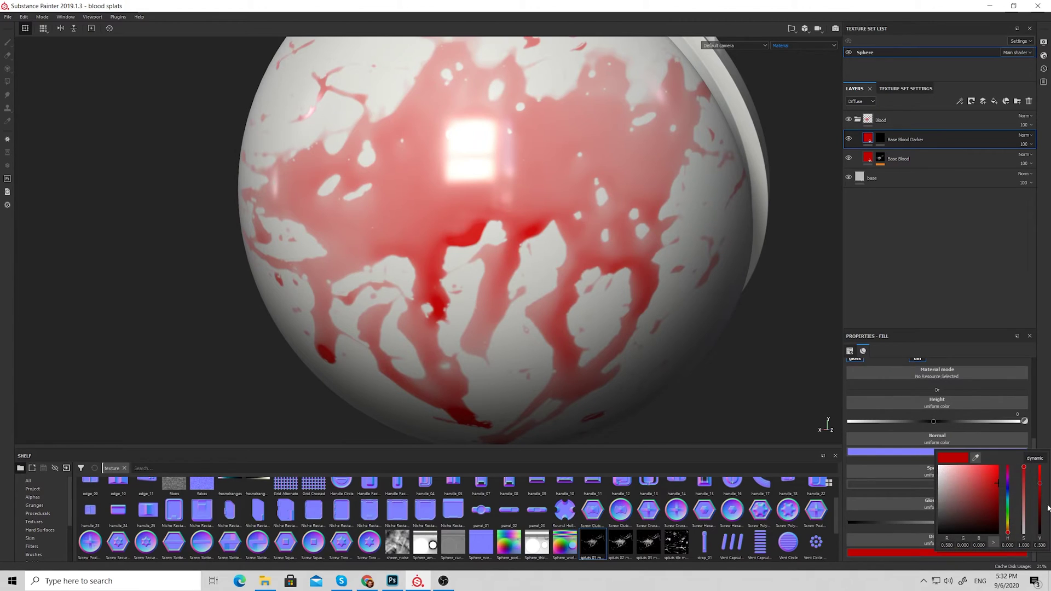
{"action": "left_click", "coordinate": [1041, 510]}
{"action": "left_click_drag", "start_coordinate": [1043, 514], "coordinate": [1042, 517]}
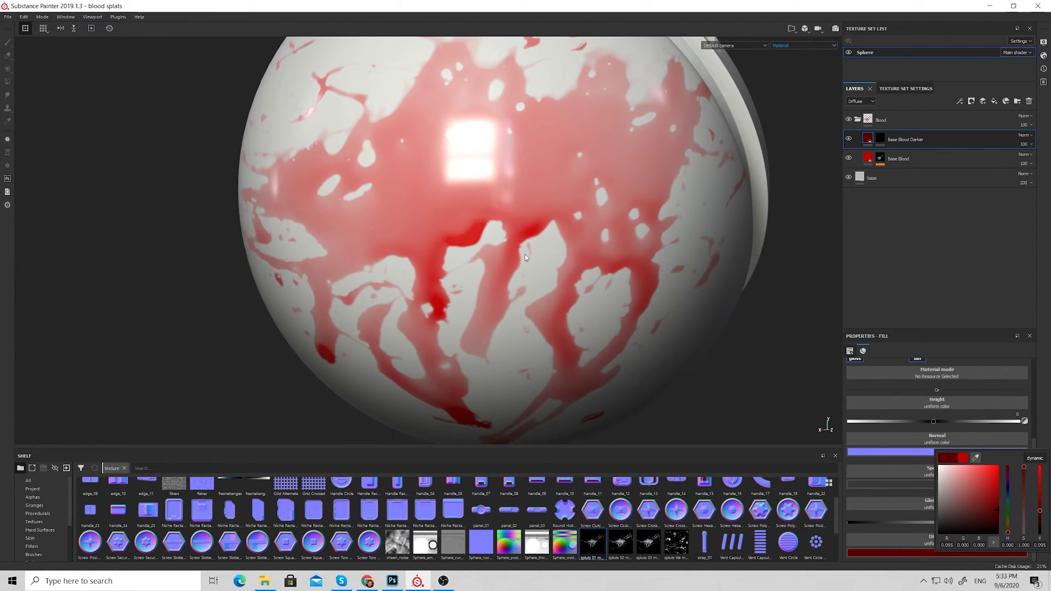
Add a fill effect to the mask of the Base Blood Darker layer.
{"action": "left_click", "coordinate": [880, 138]}
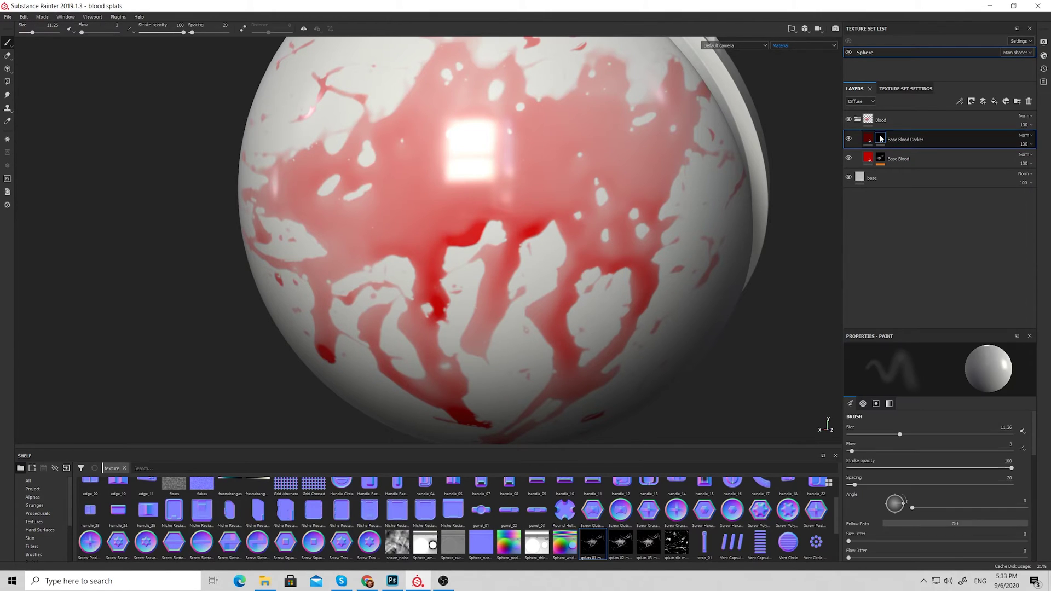
{"action": "left_click", "coordinate": [960, 102]}
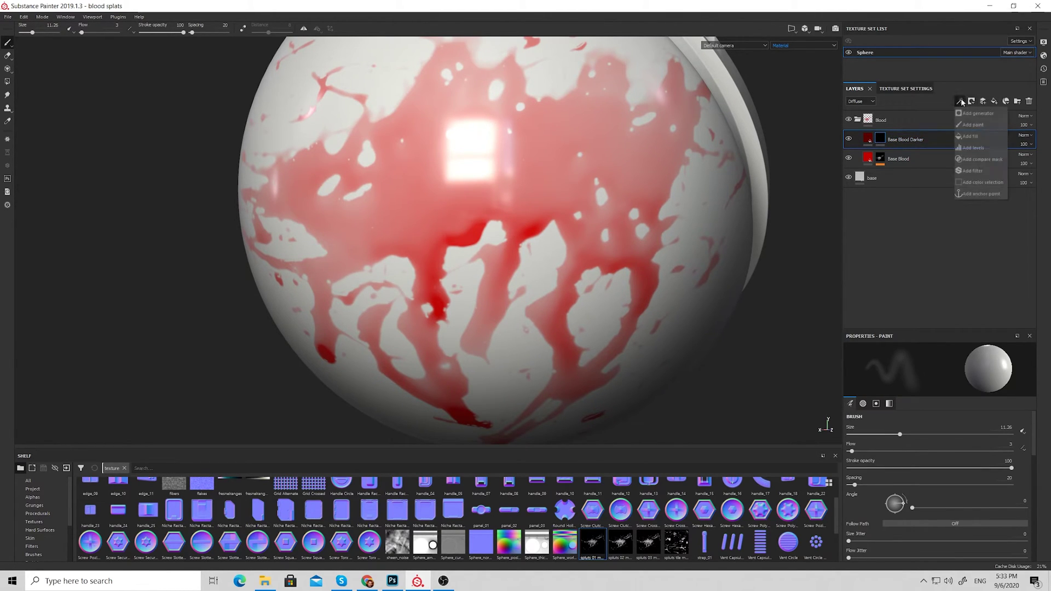
{"action": "left_click", "coordinate": [970, 136]}
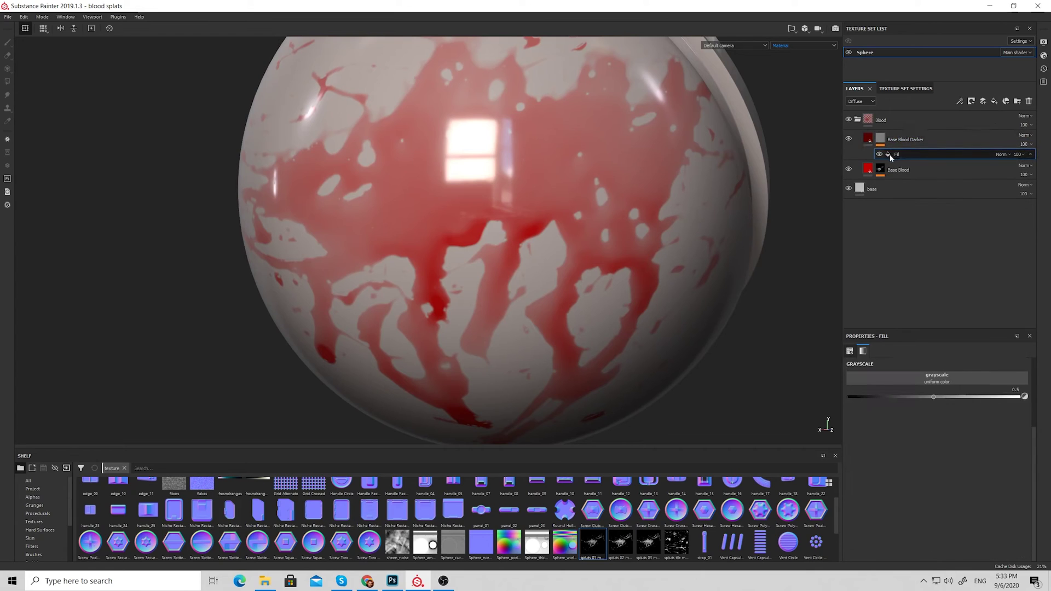
Add an anchor point to the Base Blood mask between its fill and Levels effects.
{"action": "left_click", "coordinate": [883, 171]}
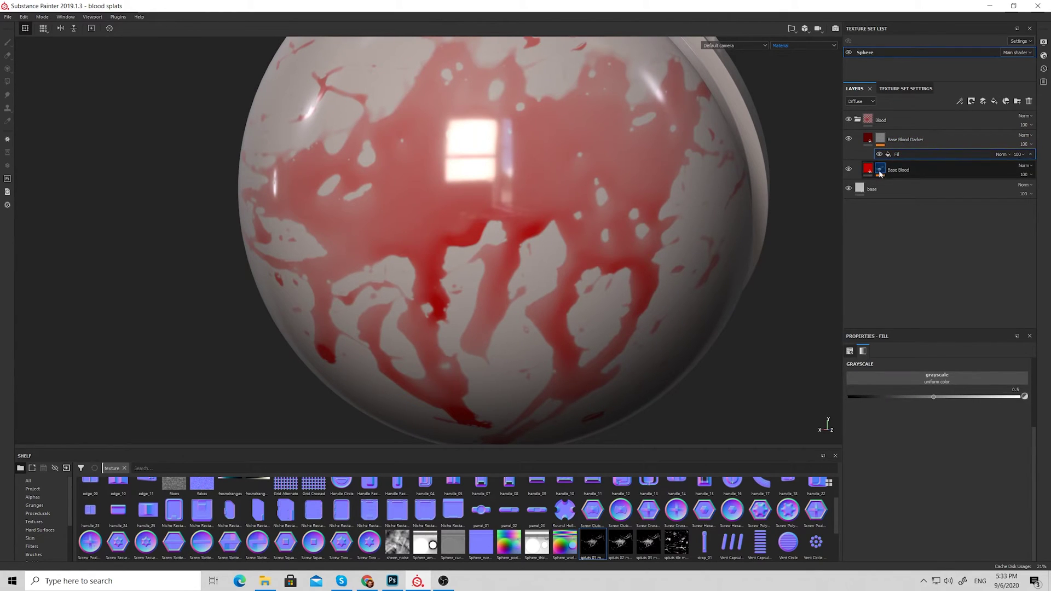
{"action": "left_click", "coordinate": [897, 196]}
{"action": "left_click", "coordinate": [971, 100]}
{"action": "left_click", "coordinate": [956, 191]}
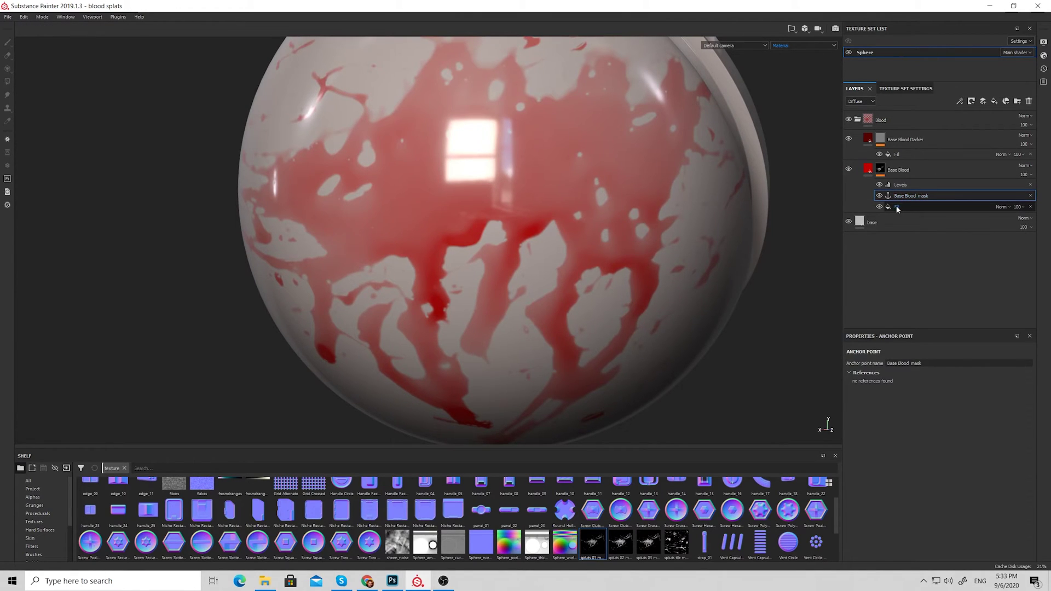
Use the Base Blood mask anchor point as the grayscale source of the Base Blood Darker mask's fill.
{"action": "left_click", "coordinate": [902, 153]}
{"action": "left_click", "coordinate": [939, 378]}
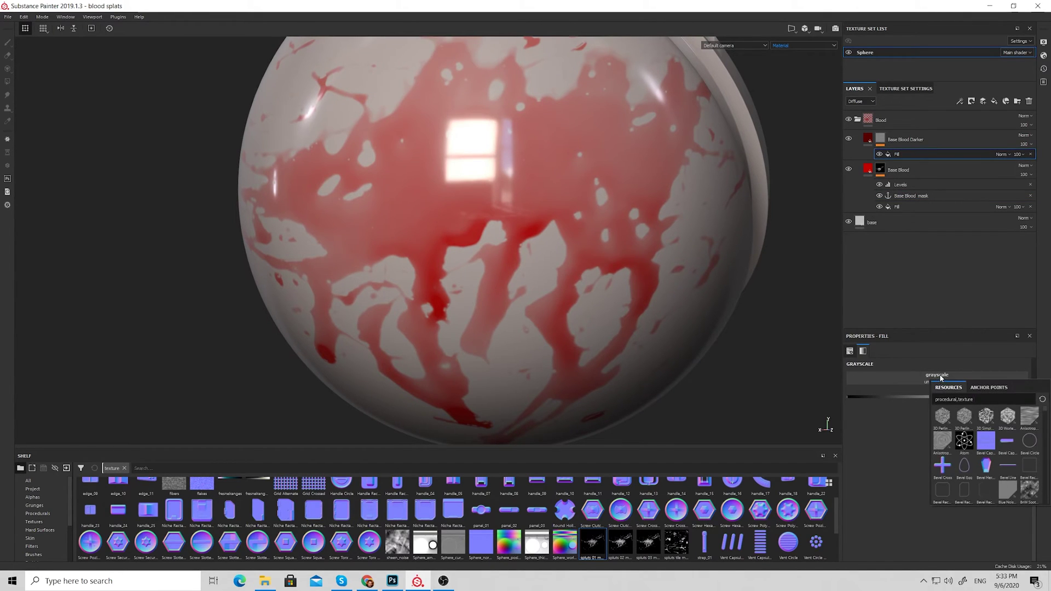
{"action": "left_click", "coordinate": [989, 387]}
{"action": "left_click", "coordinate": [955, 399]}
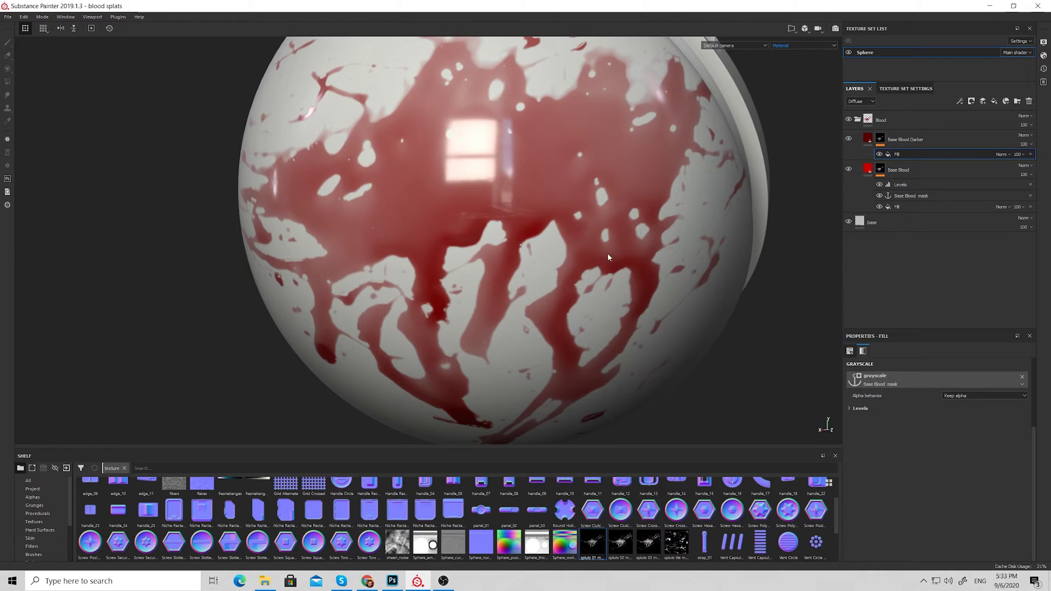
Add a Levels effect to the Base Blood Darker mask, raise its black input to about 0.55 and view the mask alone.
{"action": "left_click", "coordinate": [960, 102]}
{"action": "left_click", "coordinate": [969, 147]}
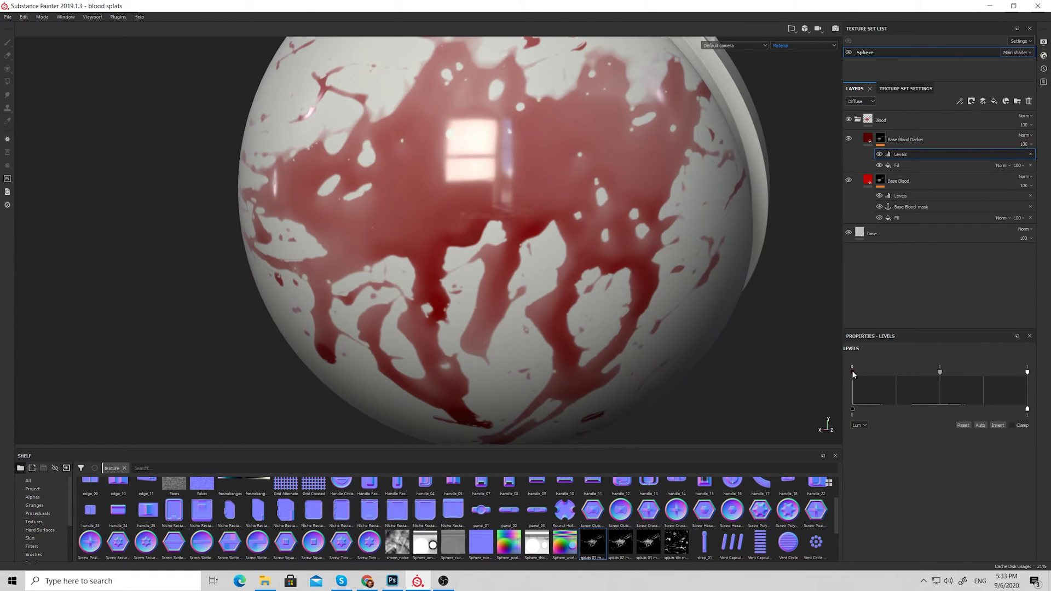
{"action": "left_click_drag", "start_coordinate": [853, 372], "coordinate": [956, 365]}
{"action": "left_click", "coordinate": [882, 140], "text": "alt"}
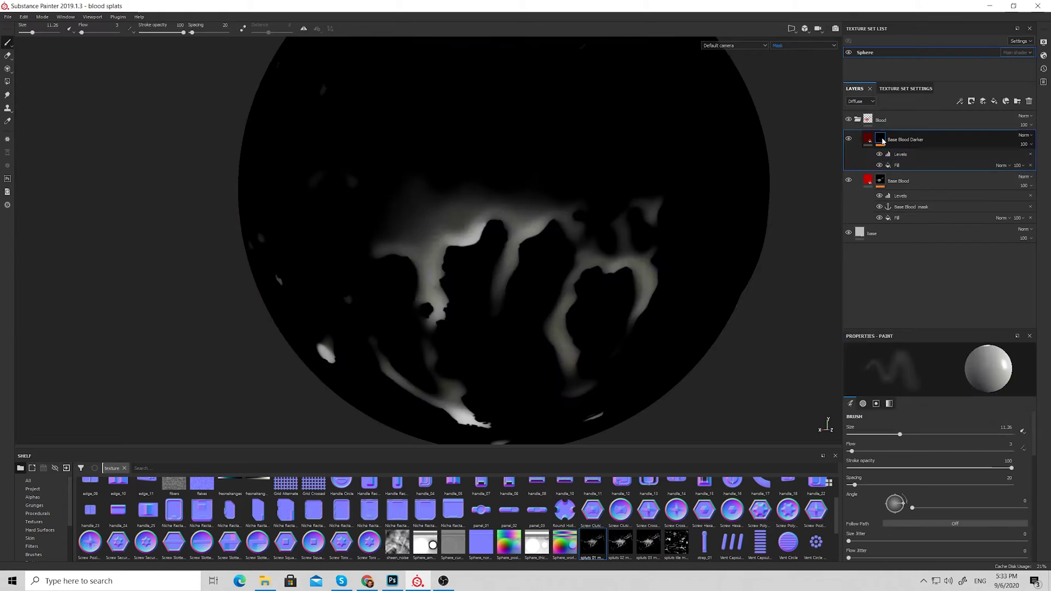
{"action": "scroll", "coordinate": [500, 309], "scroll_direction": "down", "scroll_amount": 3}
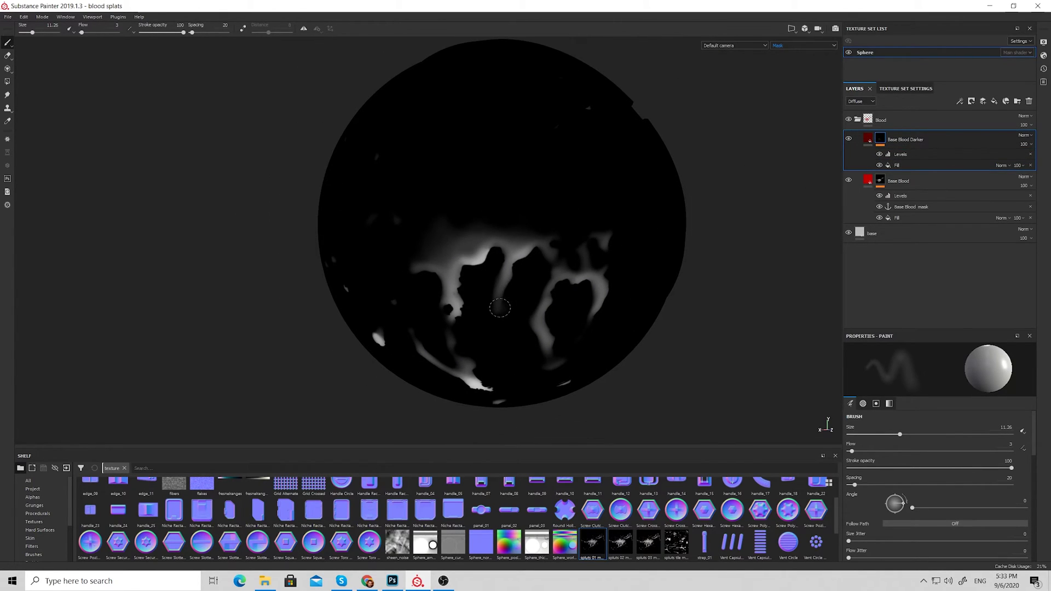
Set the Base Blood Darker mask's Levels black input to about 0.48 and return to the material view.
{"action": "left_click", "coordinate": [909, 154]}
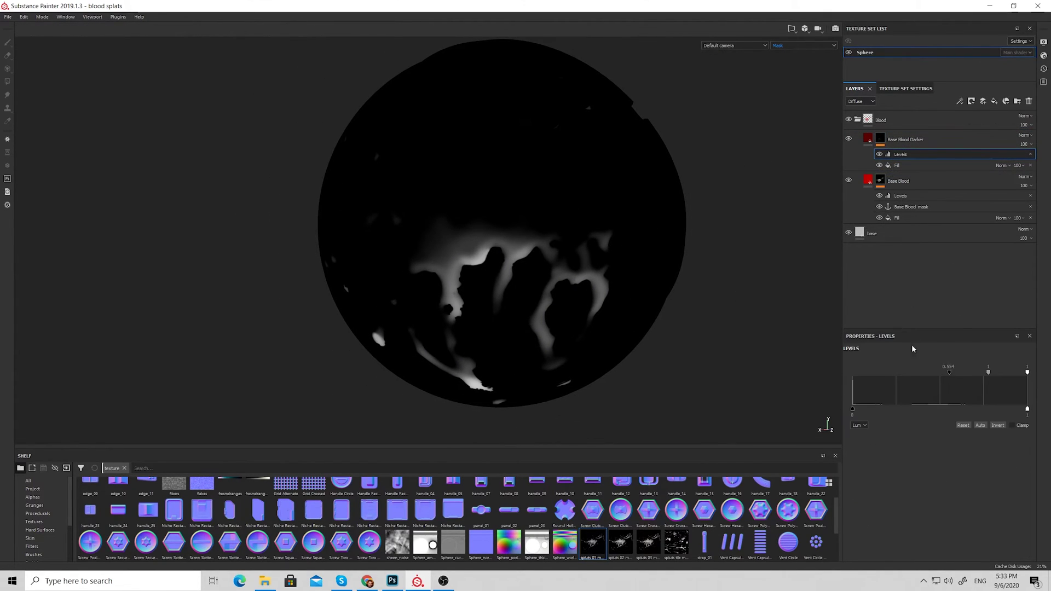
{"action": "left_click_drag", "start_coordinate": [950, 372], "coordinate": [840, 367]}
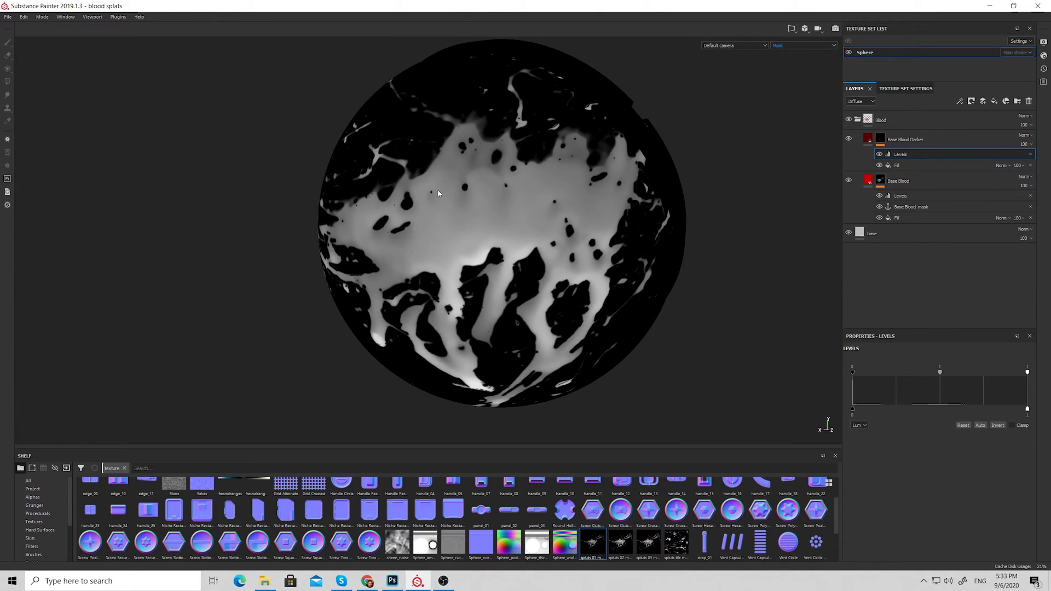
{"action": "left_click_drag", "start_coordinate": [856, 374], "coordinate": [932, 368]}
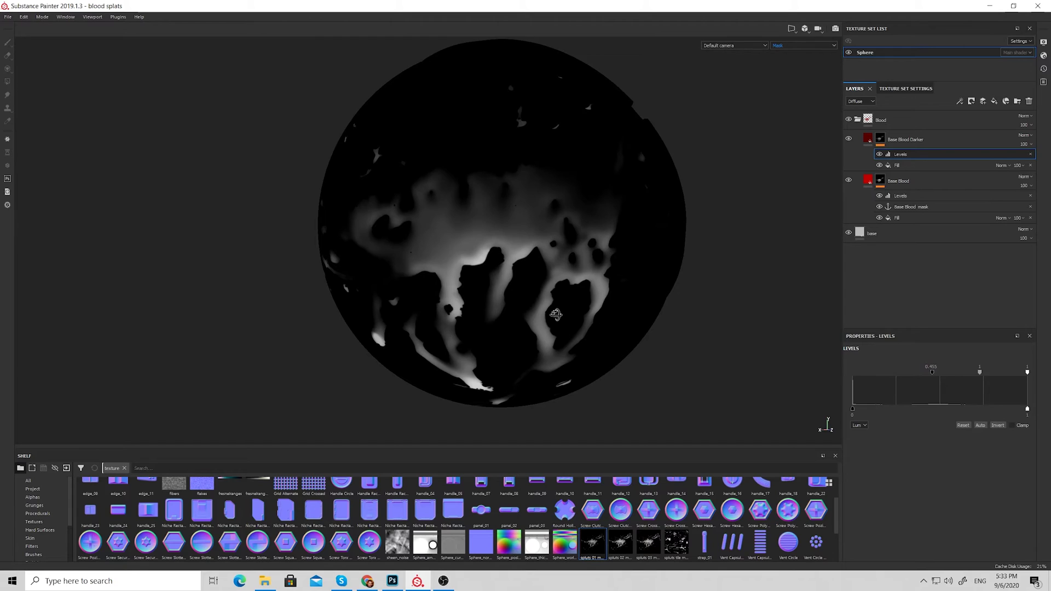
{"action": "left_click_drag", "start_coordinate": [555, 313], "coordinate": [567, 286], "text": "alt"}
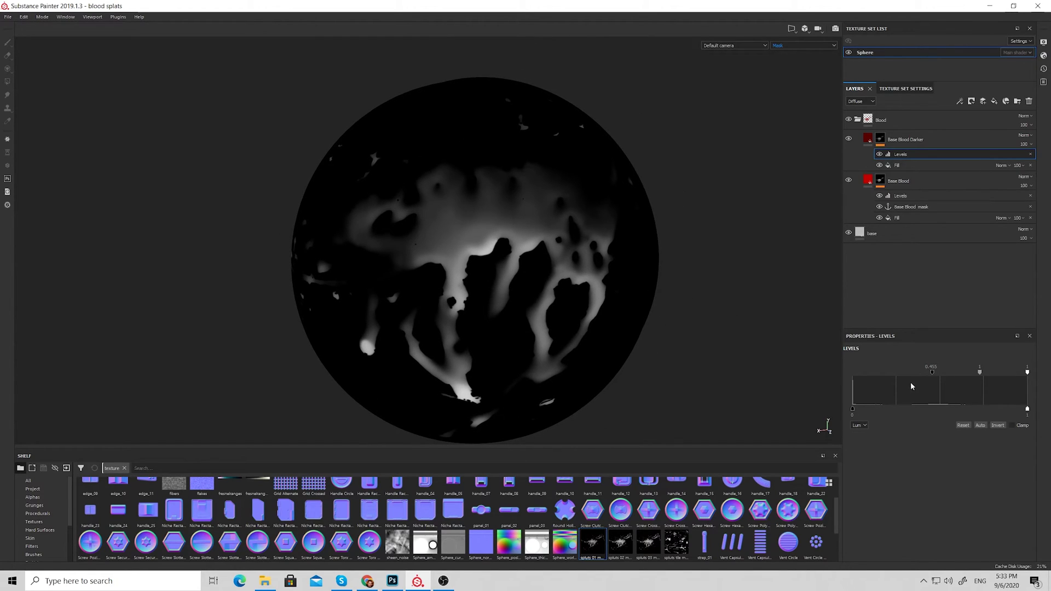
{"action": "left_click_drag", "start_coordinate": [931, 372], "coordinate": [936, 372]}
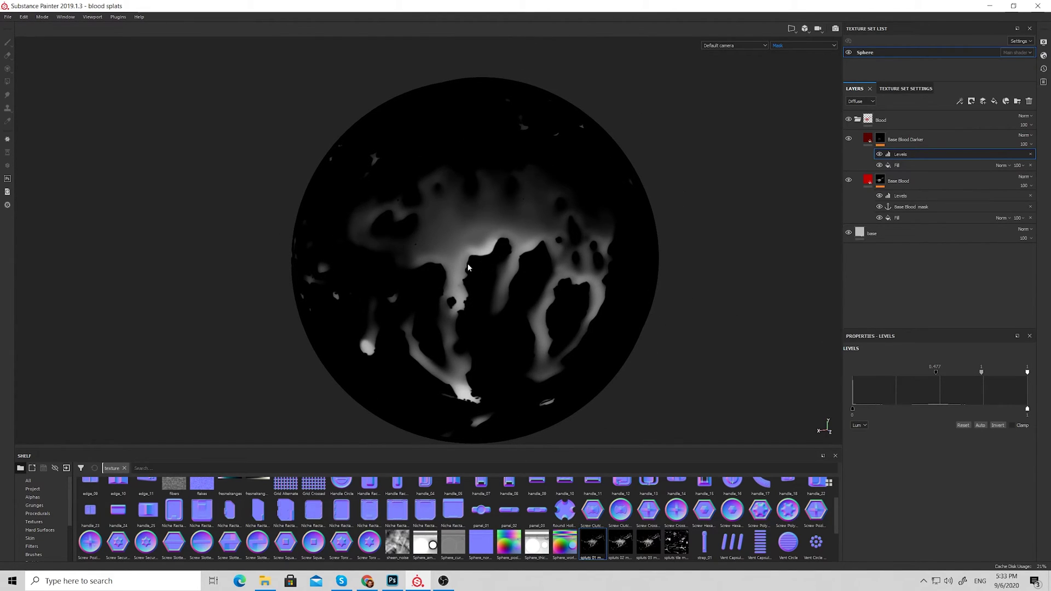
{"action": "left_click", "coordinate": [866, 141]}
{"action": "left_click_drag", "start_coordinate": [539, 227], "coordinate": [511, 247], "text": "alt"}
{"action": "scroll", "coordinate": [510, 246], "scroll_direction": "up", "scroll_amount": 2}
Brighten the Base Blood layer's diffuse color to a red with a value of about 0.704.
{"action": "left_click", "coordinate": [869, 158]}
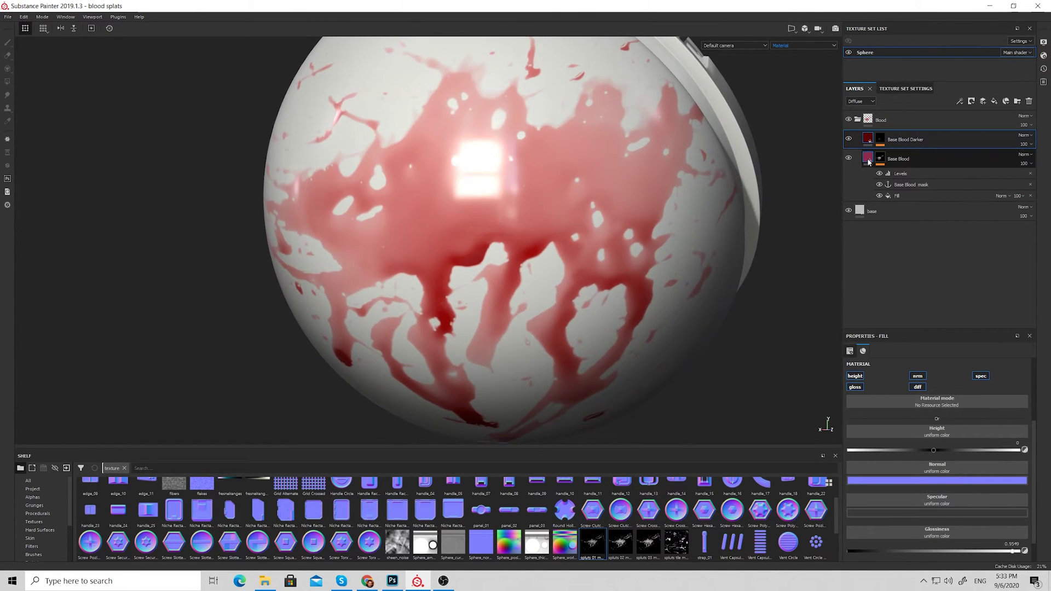
{"action": "scroll", "coordinate": [1006, 431], "scroll_direction": "down", "scroll_amount": 1}
{"action": "left_click", "coordinate": [975, 552]}
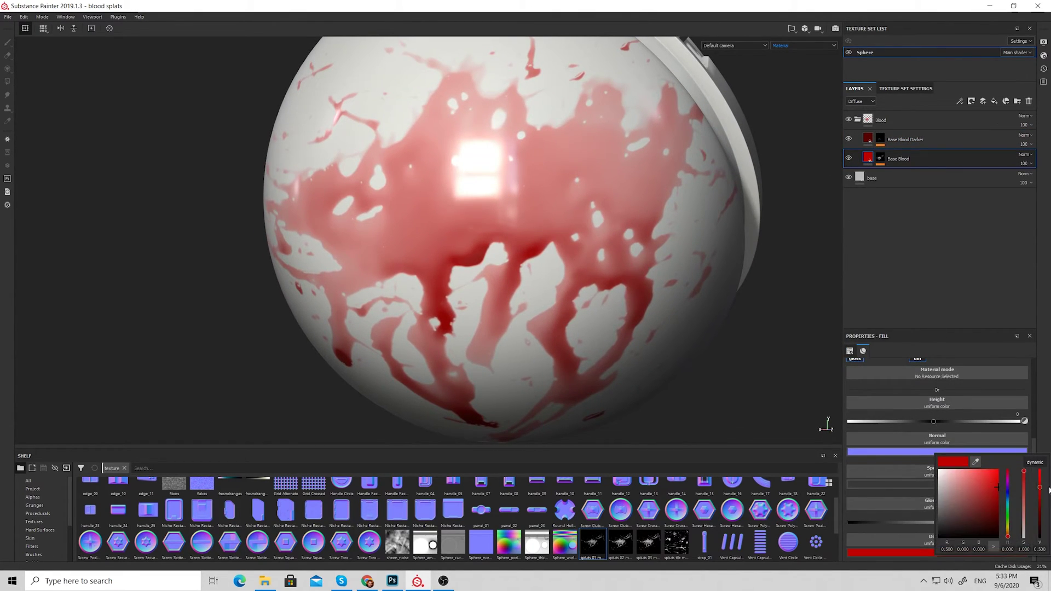
{"action": "mouse_move", "coordinate": [1041, 486]}
{"action": "left_mouse_down"}
{"action": "mouse_move", "coordinate": [1041, 474]}
{"action": "mouse_move", "coordinate": [1041, 484]}
{"action": "left_mouse_up"}
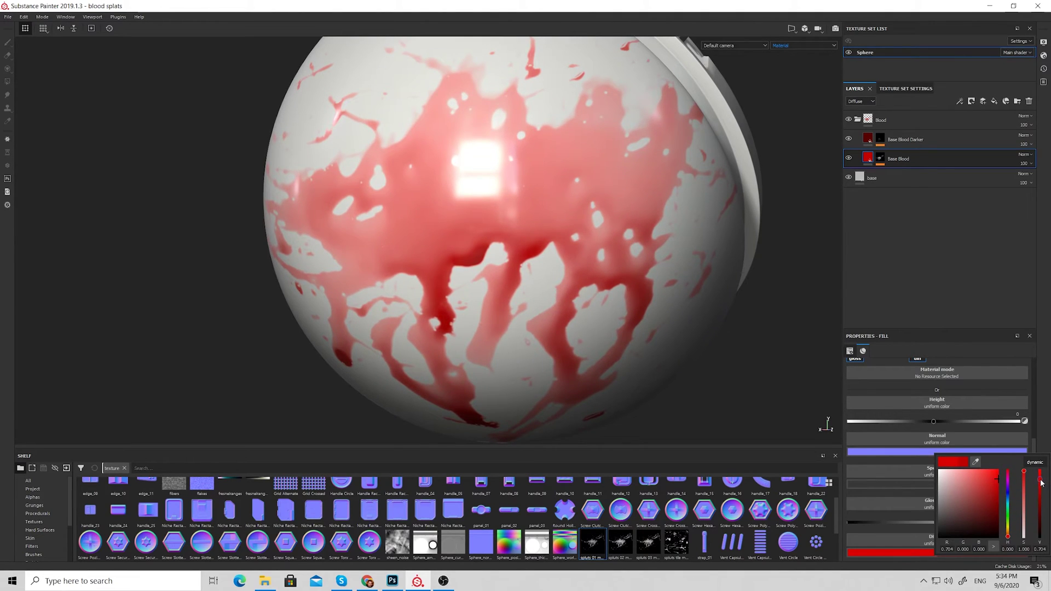
Lower the white input of the Base Blood mask's Levels effect to about 0.68.
{"action": "left_click", "coordinate": [880, 158]}
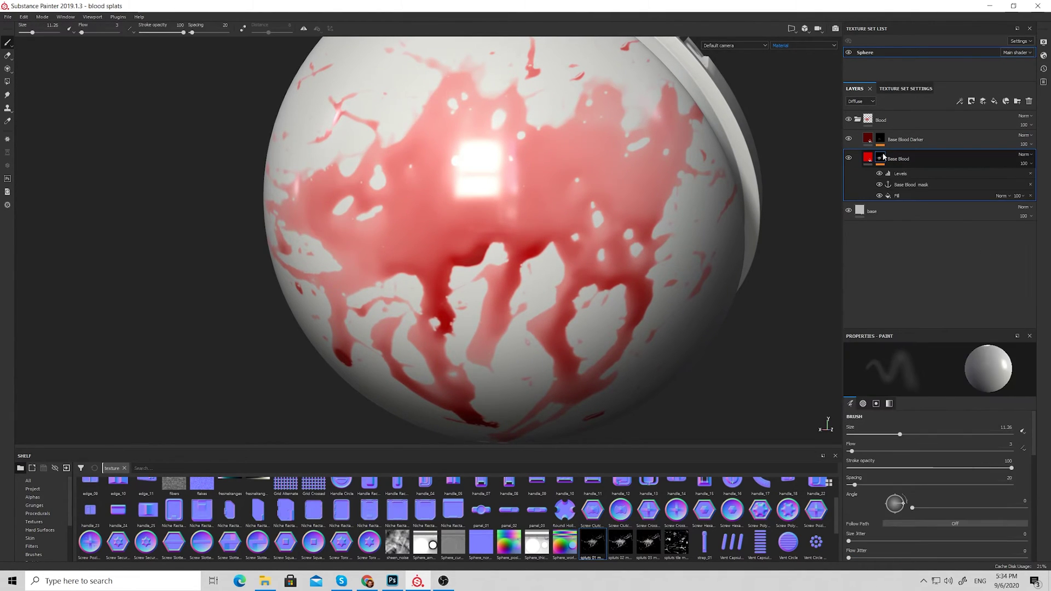
{"action": "left_click", "coordinate": [907, 173]}
{"action": "left_click_drag", "start_coordinate": [991, 371], "coordinate": [972, 372]}
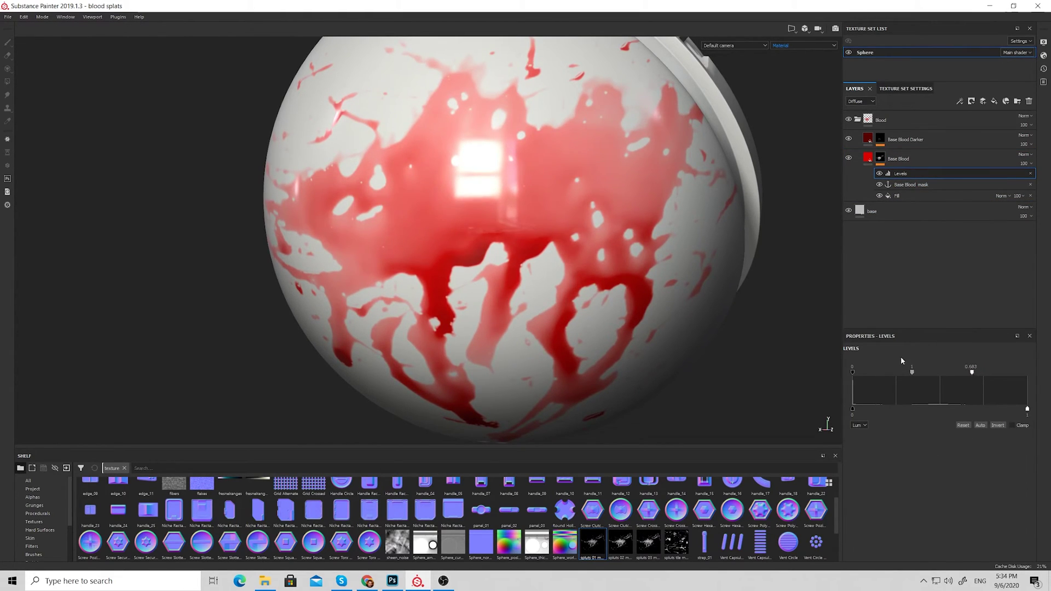
Lower the white input of the Base Blood Darker mask's Levels effect to about 0.87.
{"action": "left_click", "coordinate": [870, 140]}
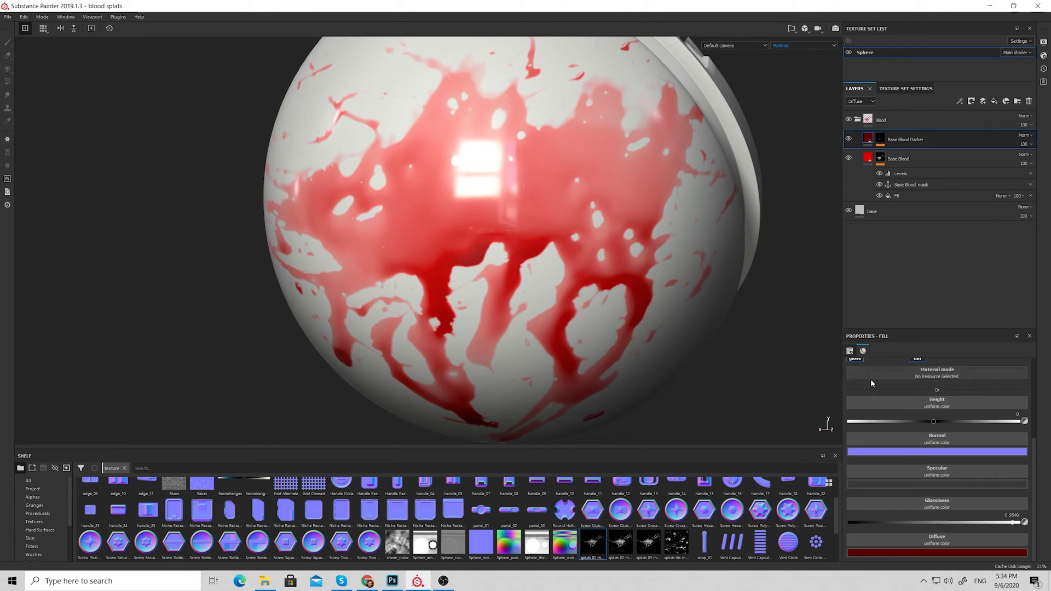
{"action": "left_click", "coordinate": [881, 140]}
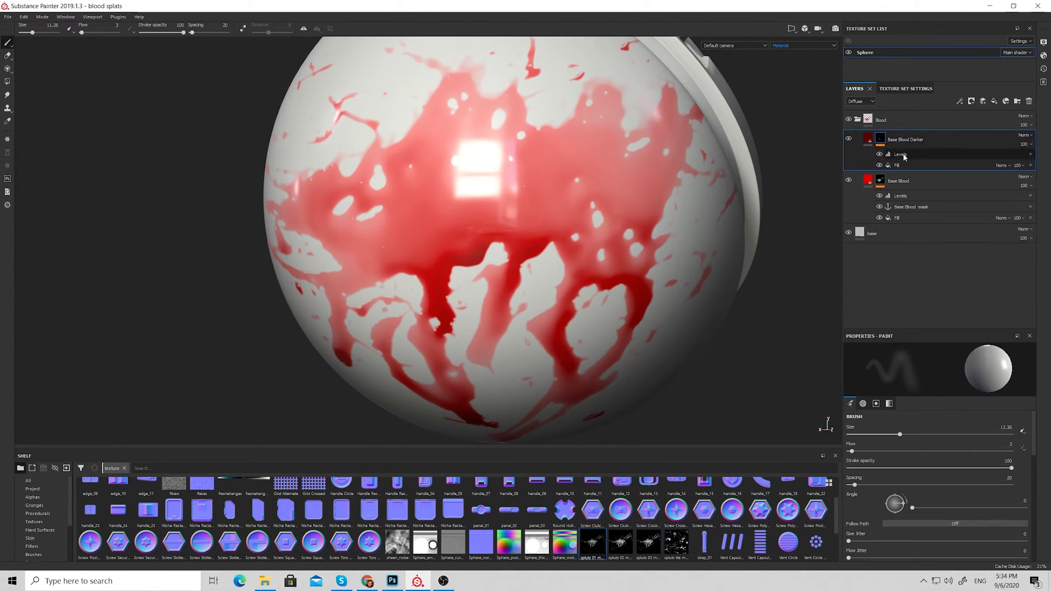
{"action": "left_click", "coordinate": [903, 154]}
{"action": "left_click_drag", "start_coordinate": [1027, 371], "coordinate": [1006, 369]}
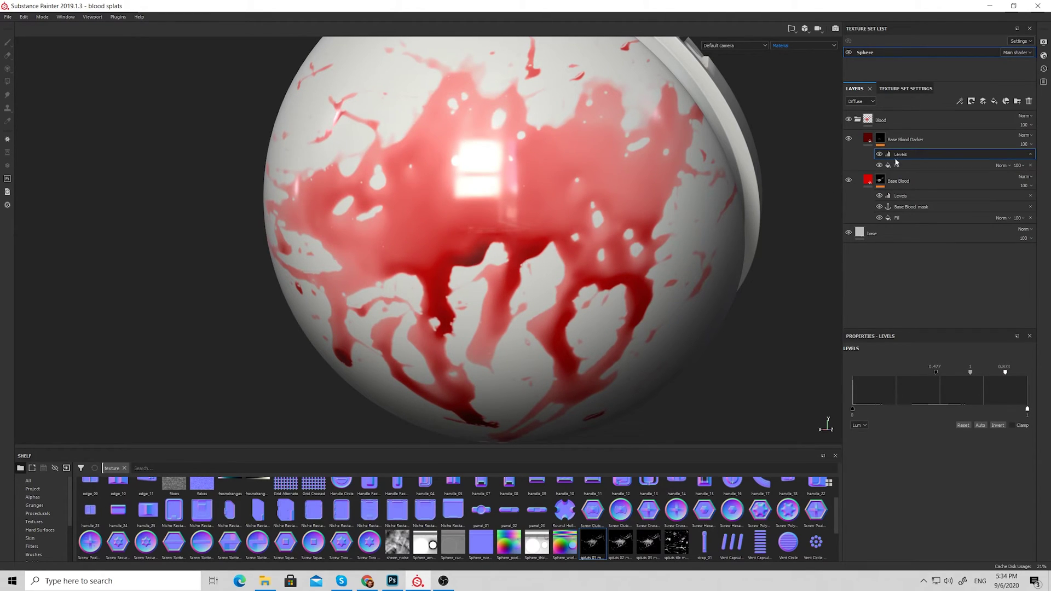
Compare the blood on the sphere with the Base Blood Darker layer hidden and shown, examining it from different angles.
{"action": "left_click", "coordinate": [849, 139]}
{"action": "left_click", "coordinate": [849, 139]}
{"action": "left_click", "coordinate": [849, 139]}
{"action": "left_click", "coordinate": [848, 139]}
{"action": "mouse_move", "coordinate": [464, 316]}
{"action": "left_mouse_down", "text": "alt"}
{"action": "mouse_move", "coordinate": [470, 293]}
{"action": "mouse_move", "coordinate": [462, 312]}
{"action": "left_mouse_up", "text": "alt"}
{"action": "left_click_drag", "start_coordinate": [458, 250], "coordinate": [554, 249], "text": "alt"}
{"action": "left_click", "coordinate": [849, 139]}
{"action": "left_click", "coordinate": [849, 139]}
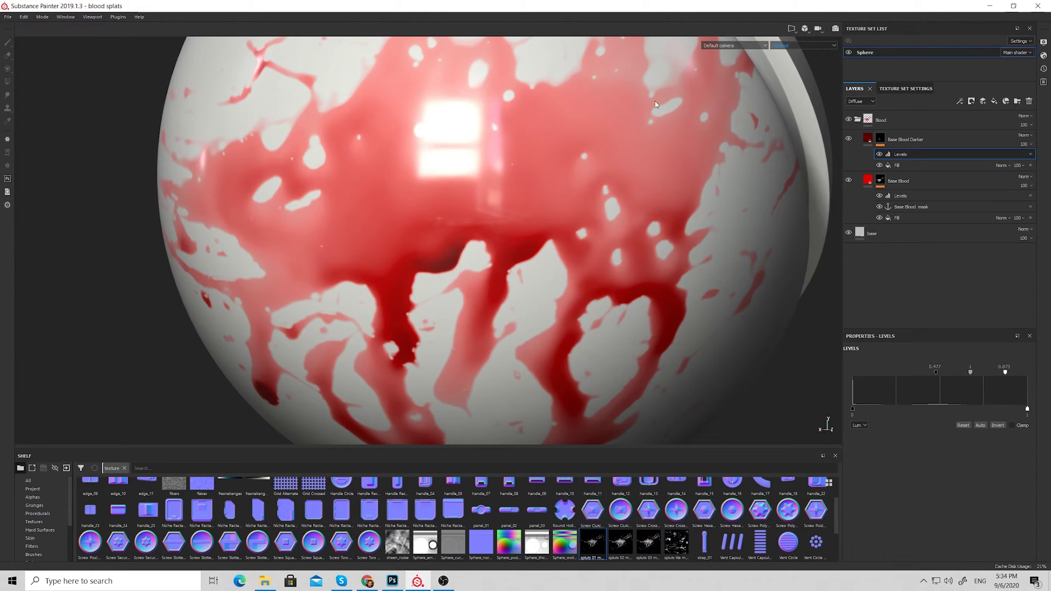
{"action": "left_click_drag", "start_coordinate": [673, 106], "coordinate": [582, 148], "text": "alt"}
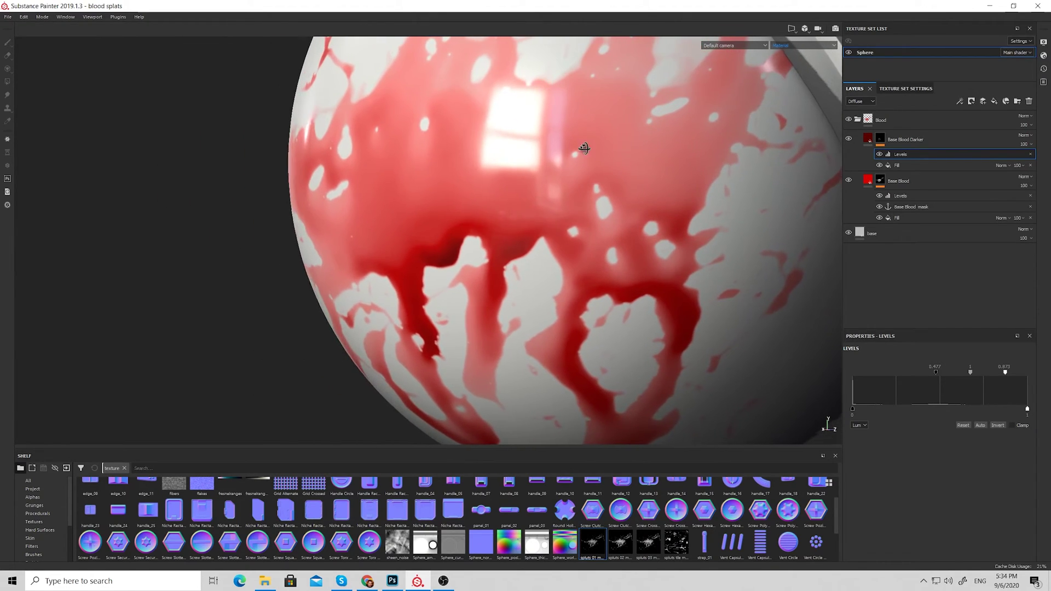
Add a fill layer above Base Blood Darker inside the Blood folder and name it Blood Height.
{"action": "left_click", "coordinate": [879, 139]}
{"action": "left_click", "coordinate": [994, 102]}
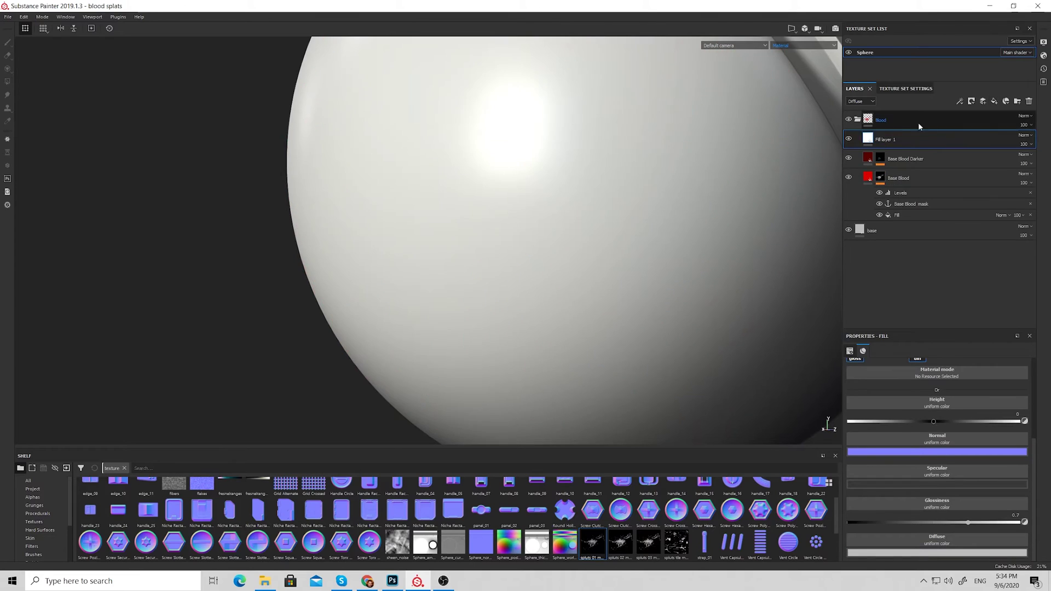
{"action": "double_click", "coordinate": [884, 140]}
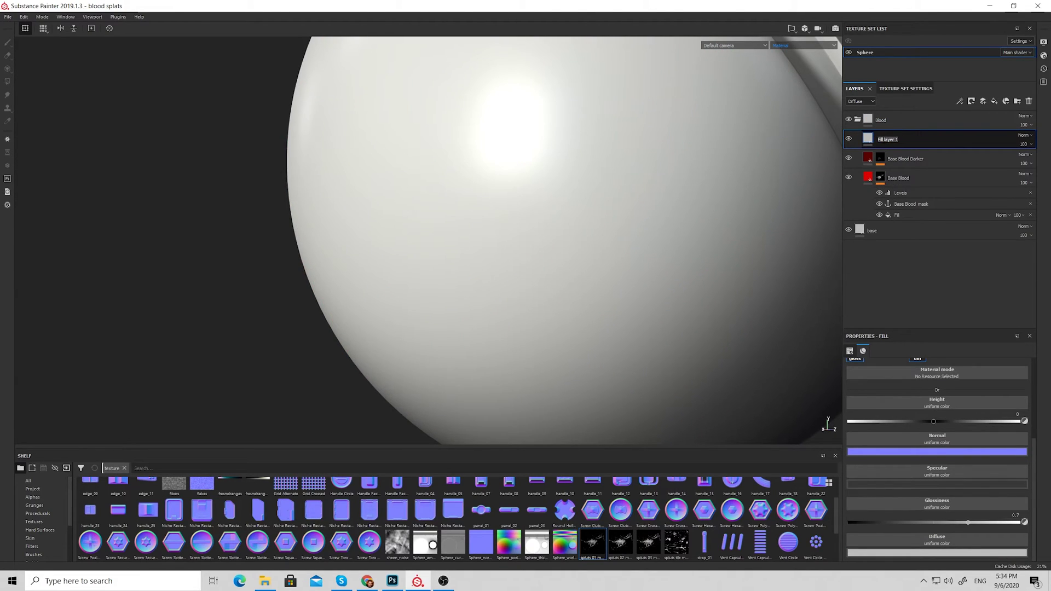
{"action": "type", "text": "Blood Height"}
{"action": "left_click", "coordinate": [911, 156]}
{"action": "left_click", "coordinate": [893, 142]}
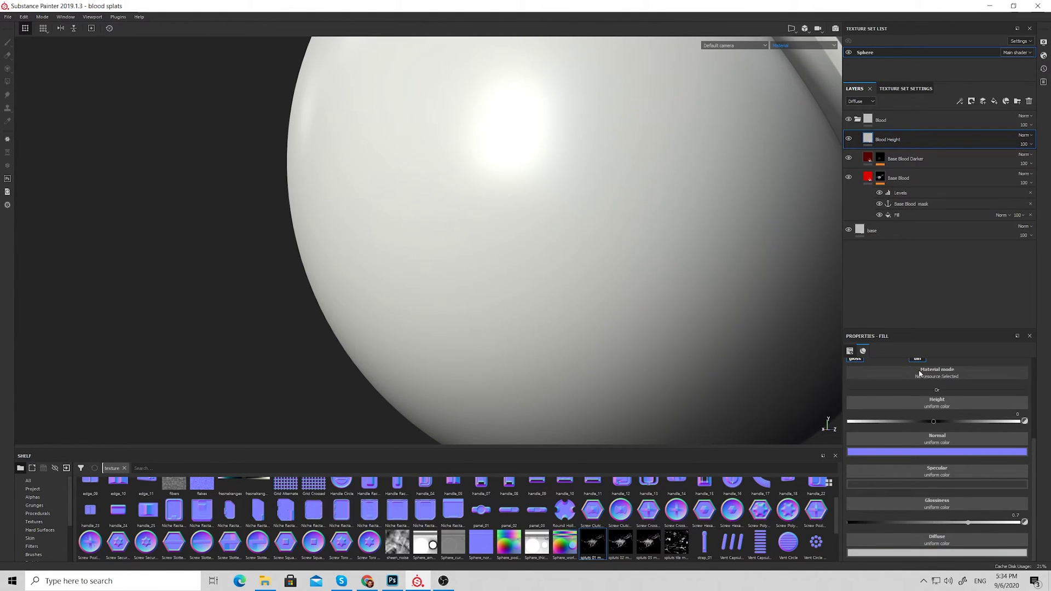
Limit the Blood Height layer to the height channel by turning off glossiness, diffuse, normal and specular.
{"action": "scroll", "coordinate": [905, 387], "scroll_direction": "up", "scroll_amount": 3}
{"action": "left_click", "coordinate": [860, 491]}
{"action": "left_click", "coordinate": [917, 488]}
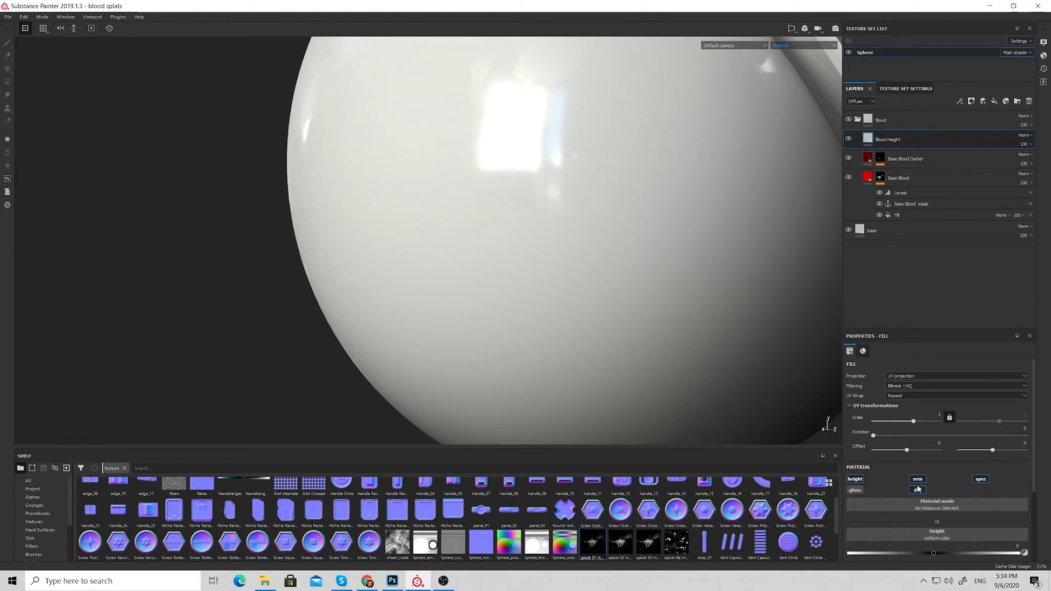
{"action": "left_click", "coordinate": [920, 479]}
{"action": "left_click", "coordinate": [982, 480]}
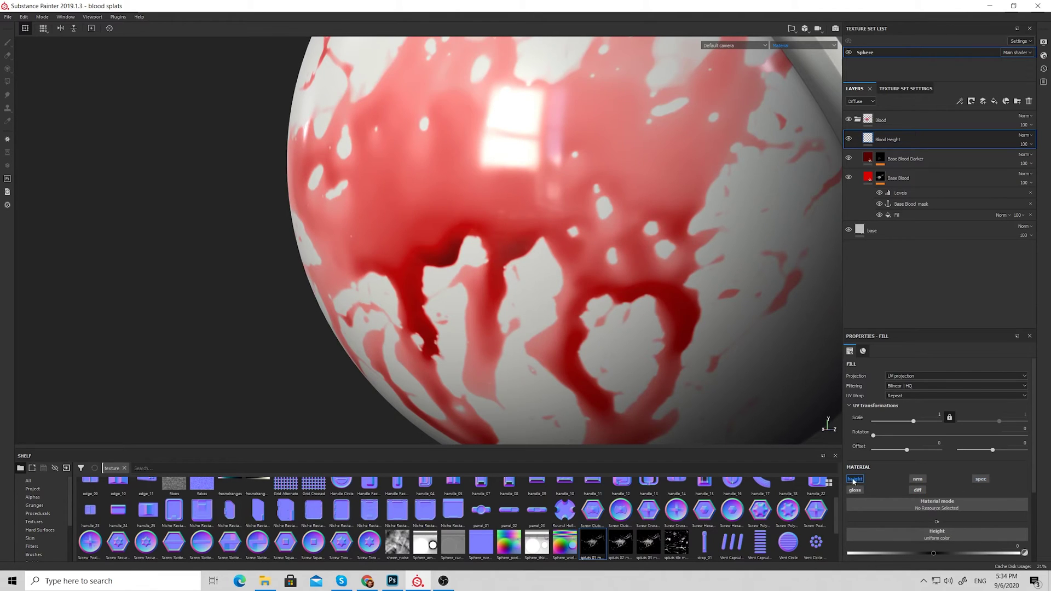
Add a white mask to the Blood Height layer, with a fill effect that uses the Base Blood mask anchor point.
{"action": "left_click", "coordinate": [972, 101]}
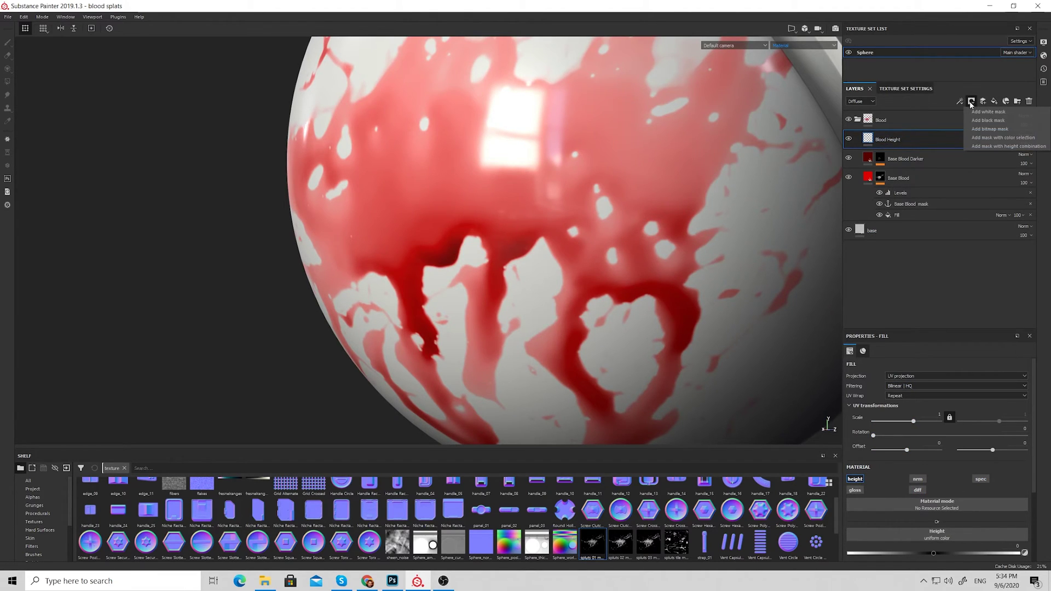
{"action": "left_click", "coordinate": [983, 111]}
{"action": "left_click", "coordinate": [960, 101]}
{"action": "left_click", "coordinate": [967, 136]}
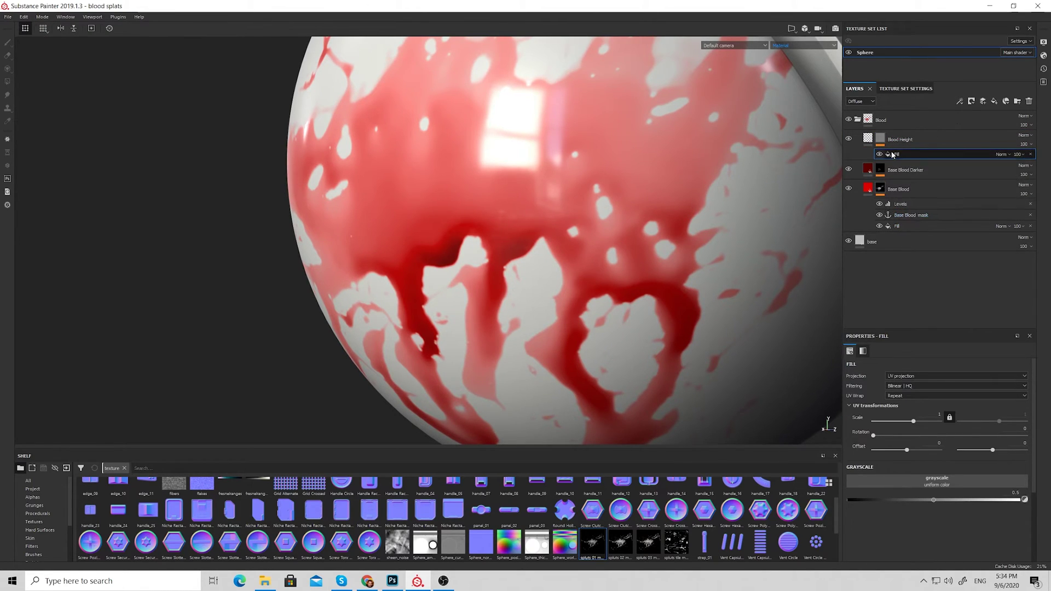
{"action": "left_click", "coordinate": [953, 482]}
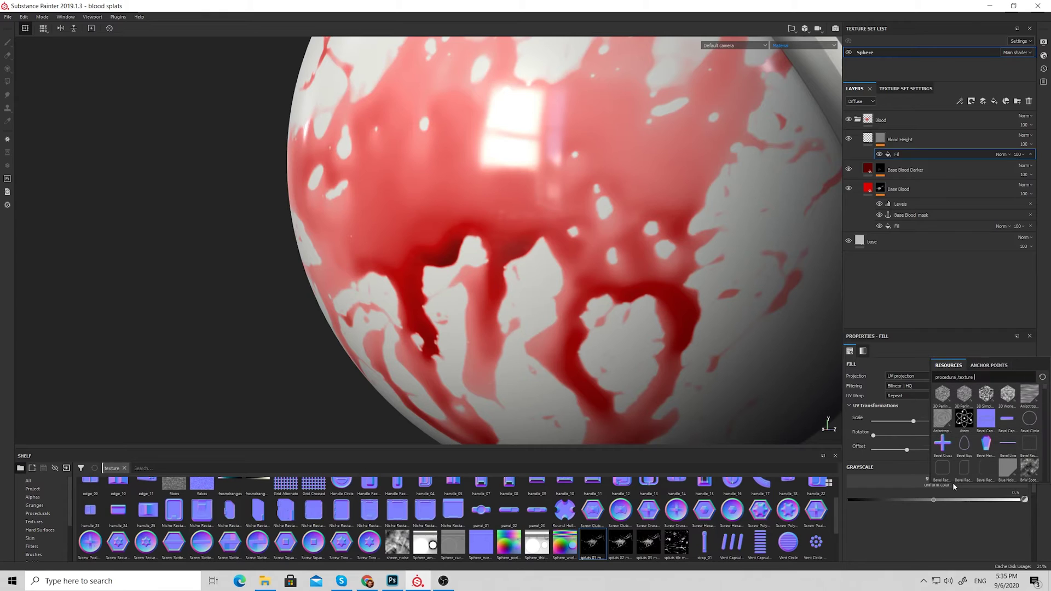
{"action": "left_click", "coordinate": [989, 365]}
{"action": "left_click", "coordinate": [956, 378]}
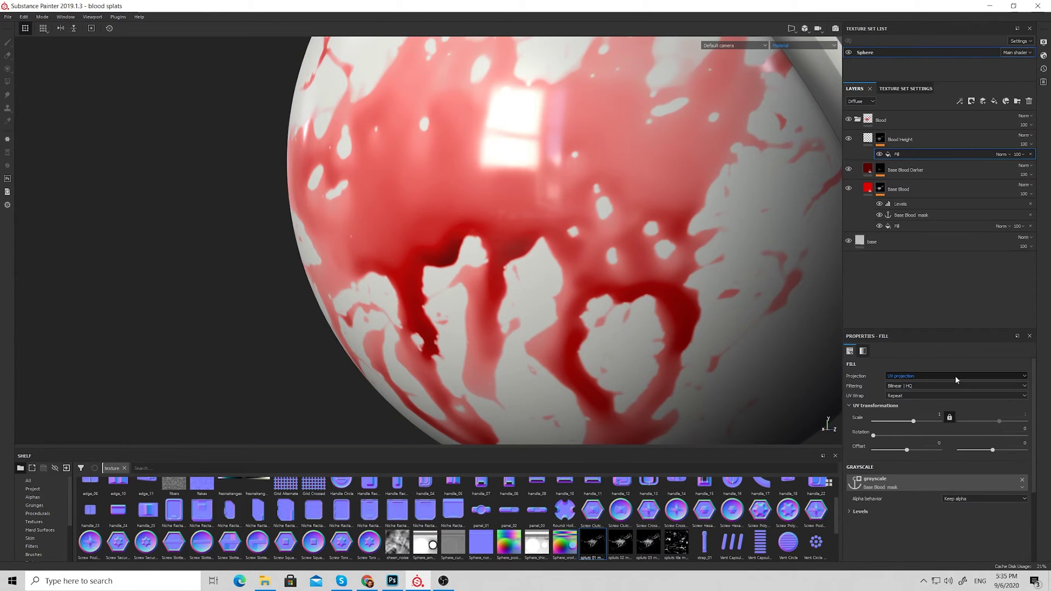
Check the Blood Height mask, and set the layer's height value to about 0.3967.
{"action": "left_click", "coordinate": [872, 140], "text": "alt"}
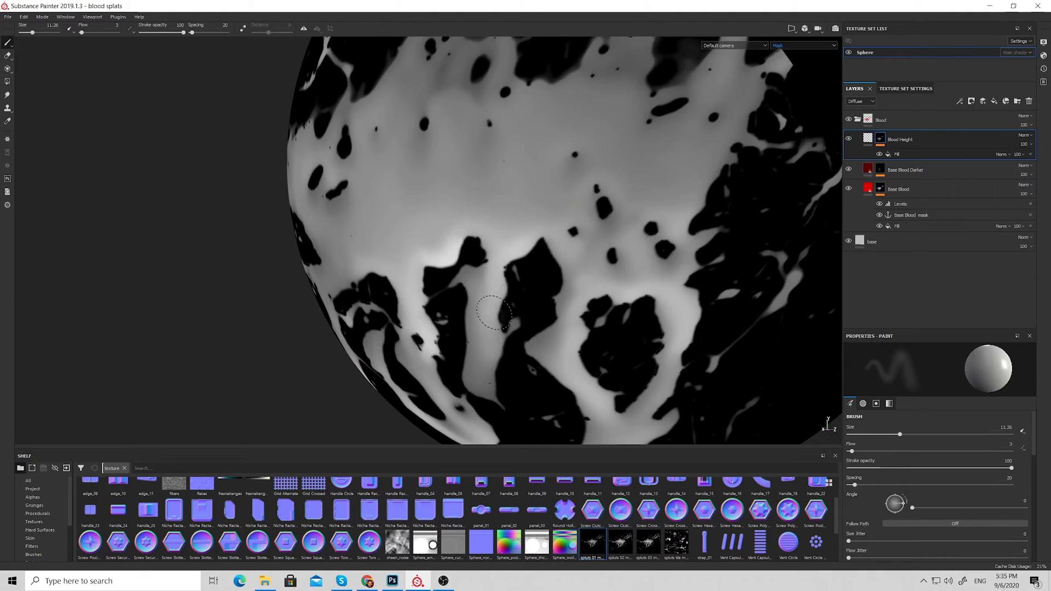
{"action": "left_click", "coordinate": [868, 138]}
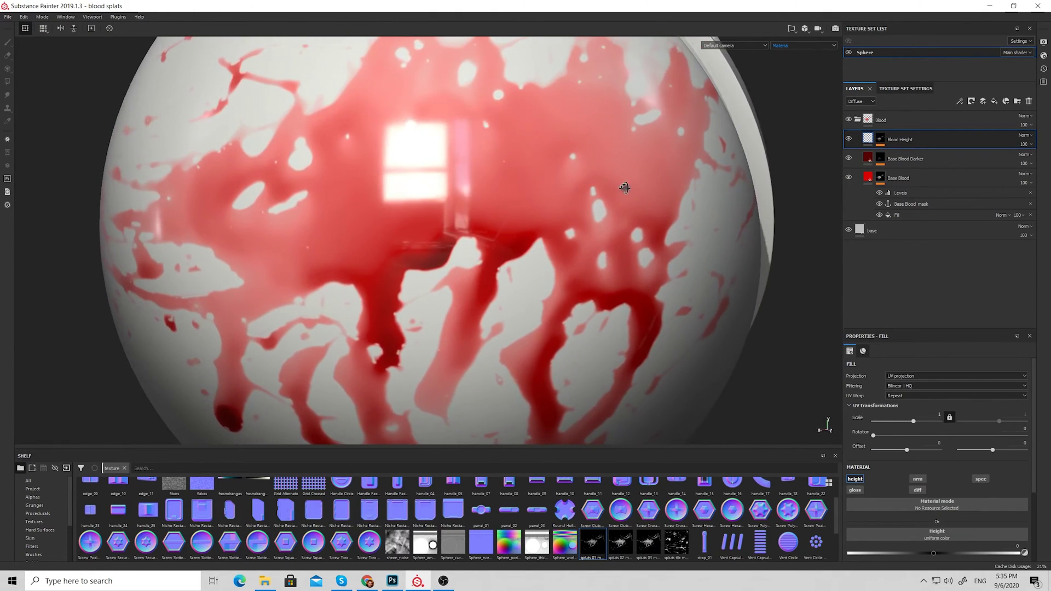
{"action": "left_click_drag", "start_coordinate": [621, 188], "coordinate": [657, 186], "text": "alt"}
{"action": "scroll", "coordinate": [917, 472], "scroll_direction": "down", "scroll_amount": 3}
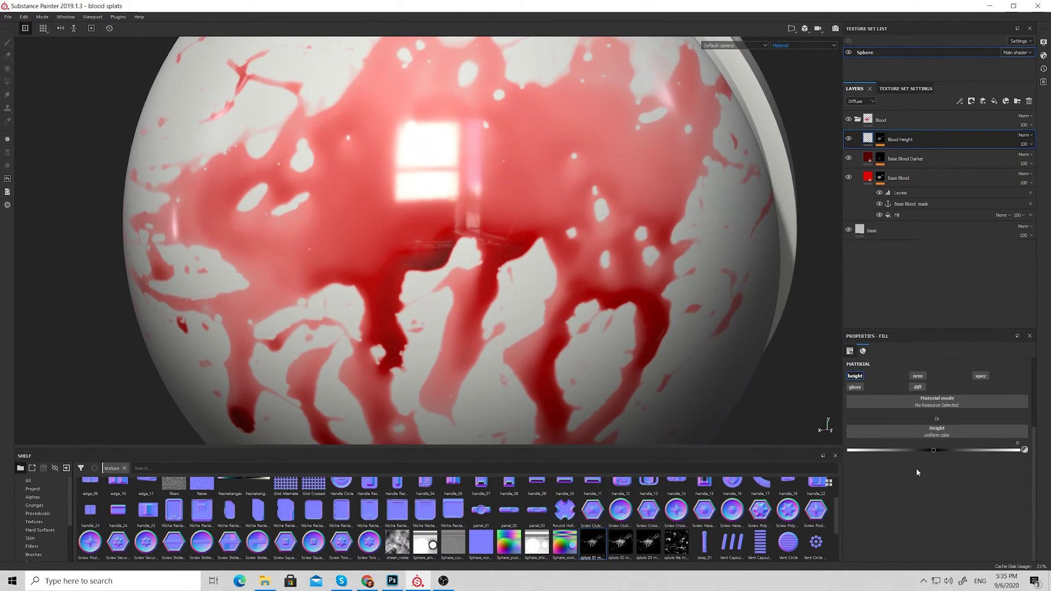
{"action": "left_click_drag", "start_coordinate": [936, 450], "coordinate": [967, 446]}
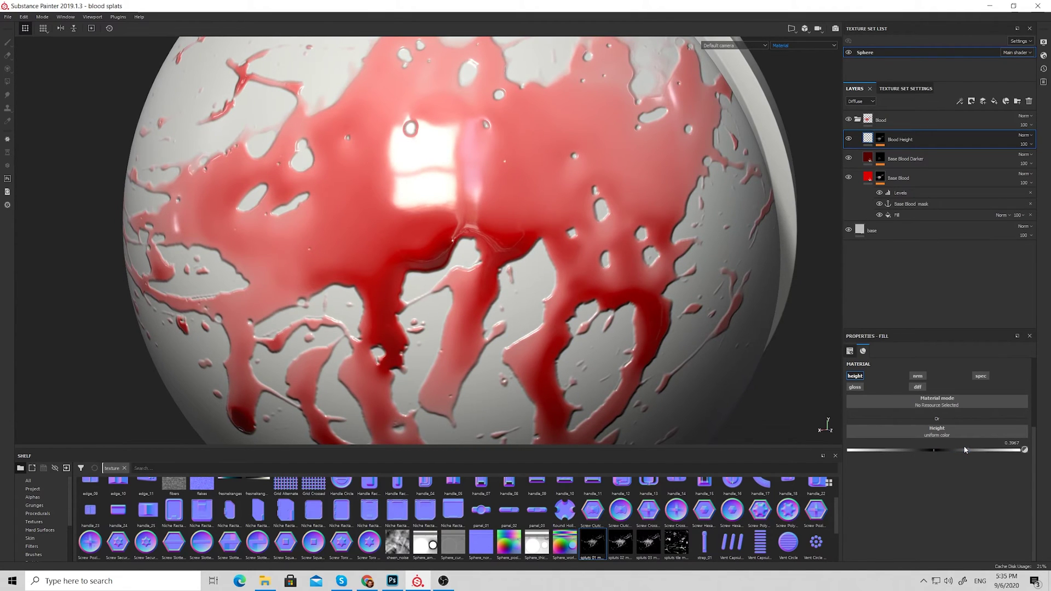
Examine the raised blood on the sphere from several angles and compare it with the Blood Height mask.
{"action": "left_click_drag", "start_coordinate": [547, 290], "coordinate": [653, 237], "text": "alt"}
{"action": "middle_click_drag", "start_coordinate": [653, 237], "coordinate": [584, 253], "text": "alt"}
{"action": "left_click", "coordinate": [881, 139], "text": "alt"}
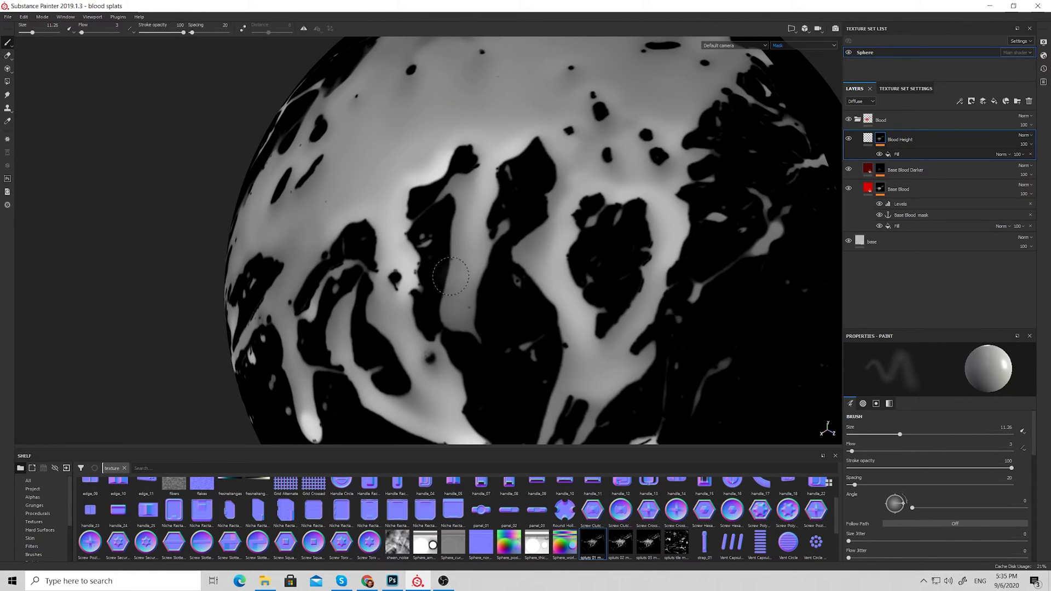
{"action": "left_click", "coordinate": [869, 139]}
{"action": "left_click_drag", "start_coordinate": [466, 275], "coordinate": [434, 295], "text": "alt"}
{"action": "right_click_drag", "start_coordinate": [480, 243], "coordinate": [658, 302], "text": "alt"}
{"action": "left_click_drag", "start_coordinate": [657, 302], "coordinate": [621, 286], "text": "alt"}
{"action": "scroll", "coordinate": [539, 230], "scroll_direction": "up", "scroll_amount": 5}
{"action": "left_click_drag", "start_coordinate": [559, 237], "coordinate": [539, 236], "text": "alt"}
Add a Levels effect to the Blood Height mask and raise its black input to about 0.451.
{"action": "left_click", "coordinate": [881, 139]}
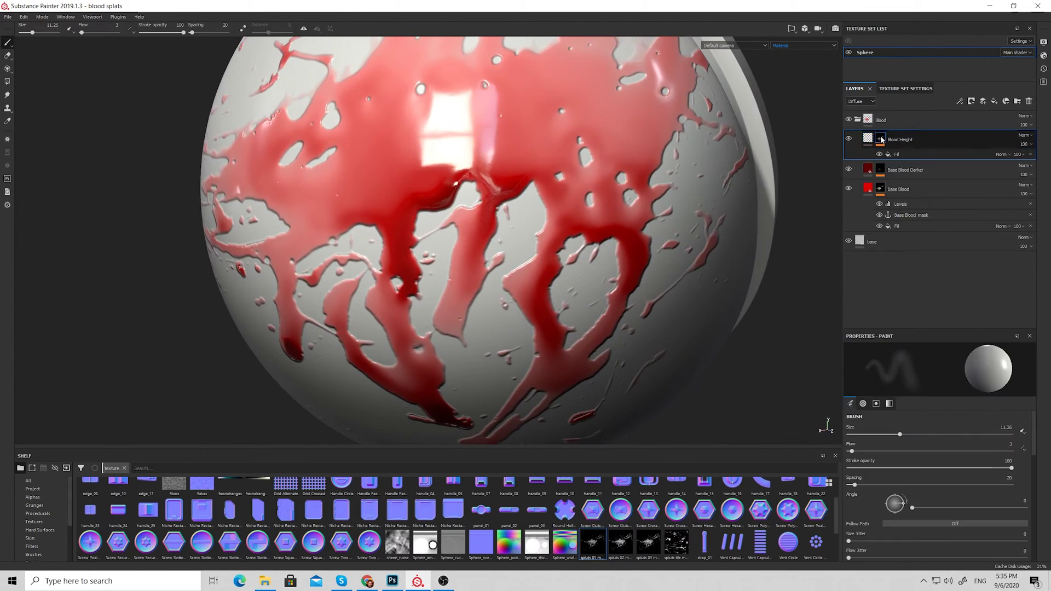
{"action": "left_click", "coordinate": [961, 102]}
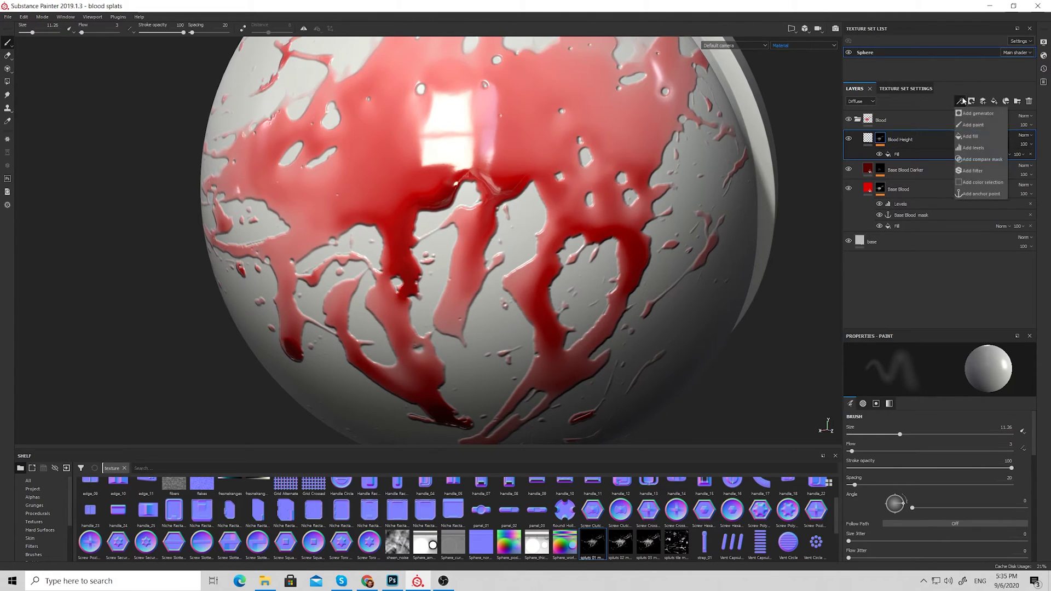
{"action": "left_click", "coordinate": [975, 148]}
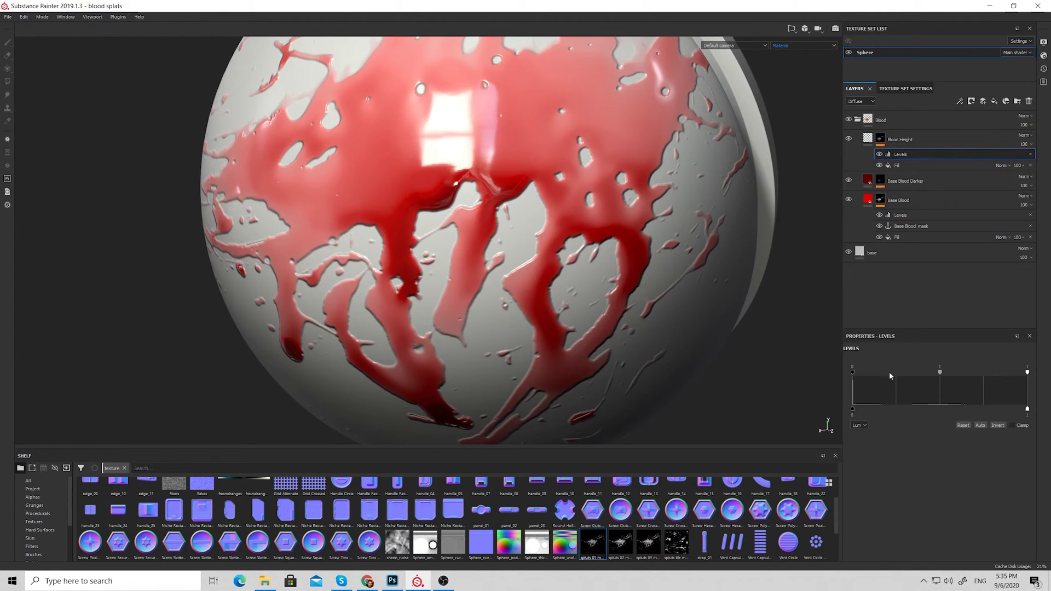
{"action": "left_click_drag", "start_coordinate": [859, 375], "coordinate": [942, 364]}
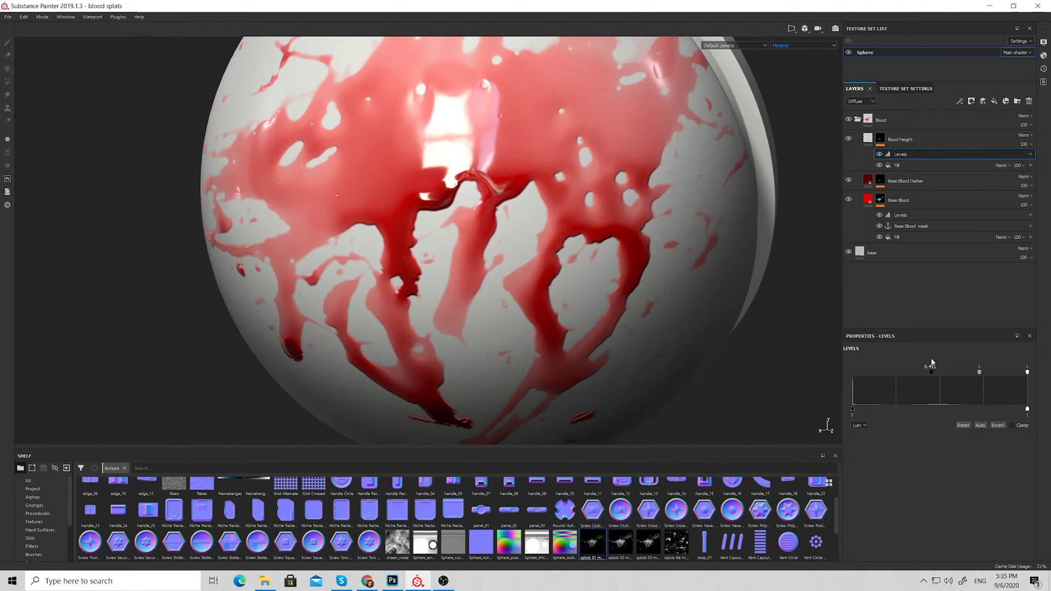
{"action": "mouse_move", "coordinate": [593, 277]}
{"action": "left_mouse_down", "text": "alt"}
{"action": "mouse_move", "coordinate": [586, 323]}
{"action": "mouse_move", "coordinate": [549, 284]}
{"action": "mouse_move", "coordinate": [567, 289]}
{"action": "mouse_move", "coordinate": [519, 323]}
{"action": "mouse_move", "coordinate": [630, 321]}
{"action": "mouse_move", "coordinate": [673, 345]}
{"action": "mouse_move", "coordinate": [620, 367]}
{"action": "mouse_move", "coordinate": [568, 337]}
{"action": "mouse_move", "coordinate": [580, 293]}
{"action": "mouse_move", "coordinate": [602, 274]}
{"action": "left_mouse_up", "text": "alt"}
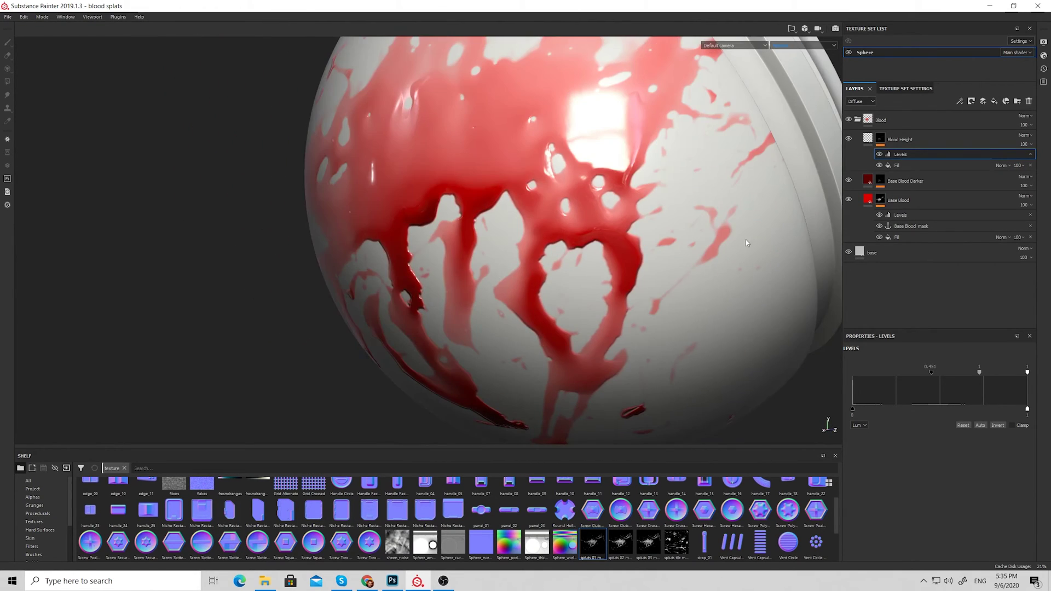
With the mask displayed, set the Blood Height Levels inputs to about 0.328 black, 2.442 midtone and 0.944 white.
{"action": "left_click", "coordinate": [875, 141], "text": "alt"}
{"action": "mouse_move", "coordinate": [737, 155]}
{"action": "left_mouse_down", "text": "alt"}
{"action": "mouse_move", "coordinate": [657, 181]}
{"action": "mouse_move", "coordinate": [528, 266]}
{"action": "left_mouse_up", "text": "alt"}
{"action": "left_click", "coordinate": [909, 154]}
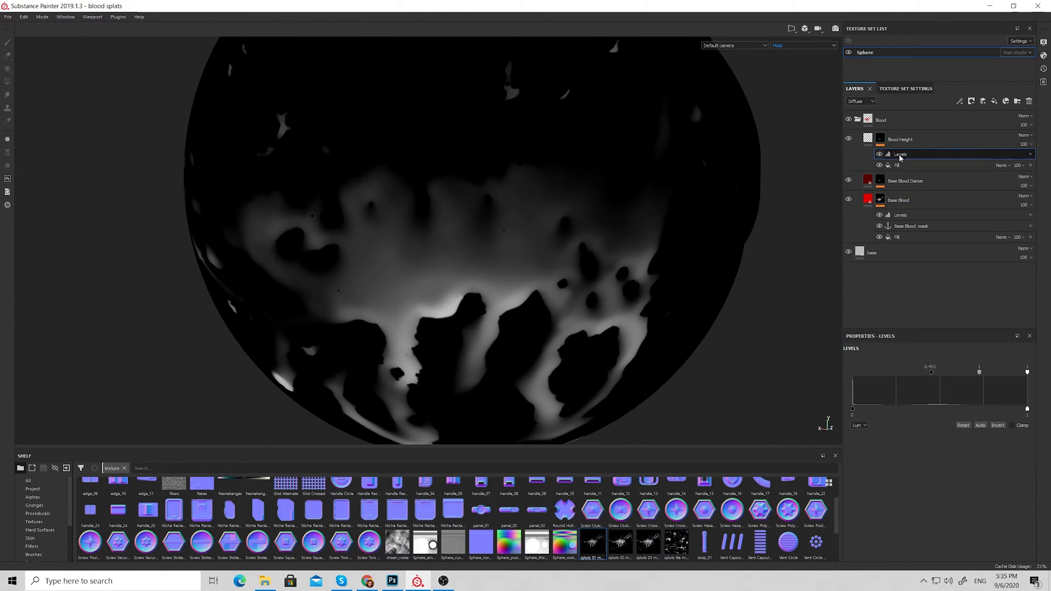
{"action": "left_click_drag", "start_coordinate": [931, 373], "coordinate": [900, 371]}
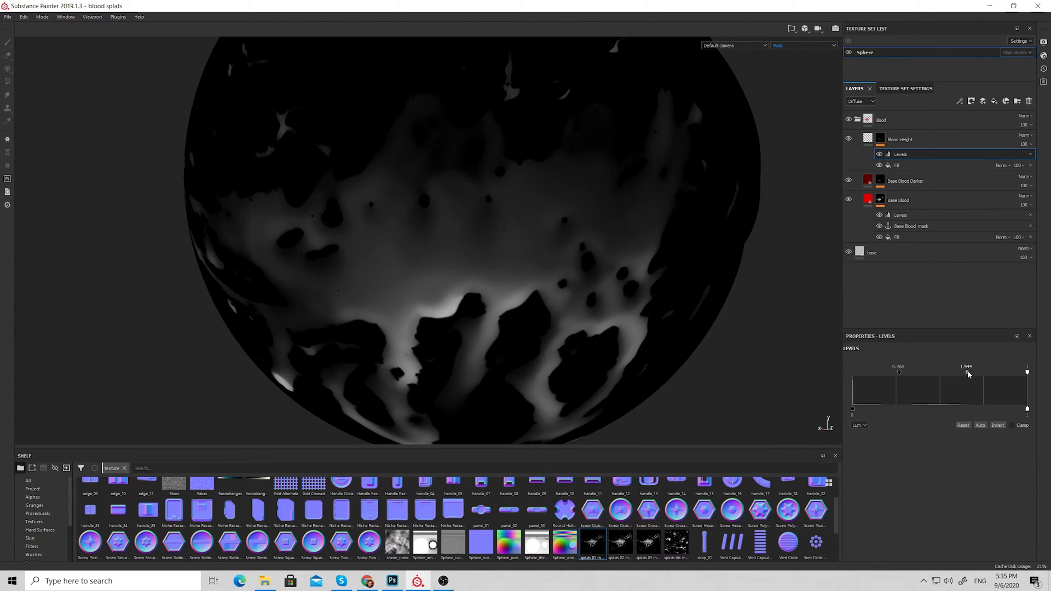
{"action": "left_click_drag", "start_coordinate": [967, 373], "coordinate": [970, 373]}
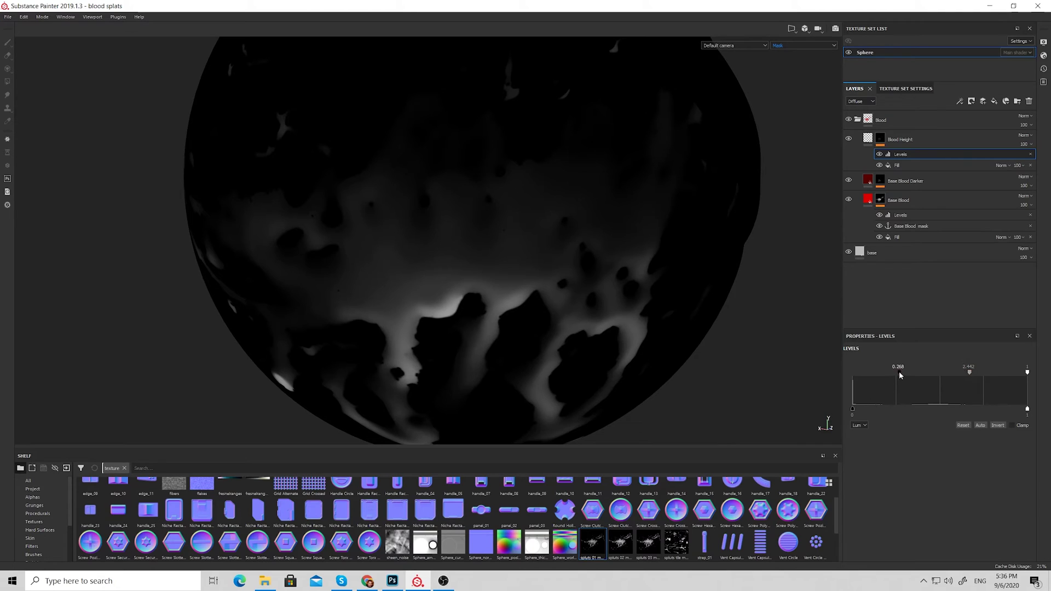
{"action": "left_click_drag", "start_coordinate": [899, 371], "coordinate": [906, 373]}
{"action": "left_click_drag", "start_coordinate": [511, 318], "coordinate": [517, 255], "text": "alt"}
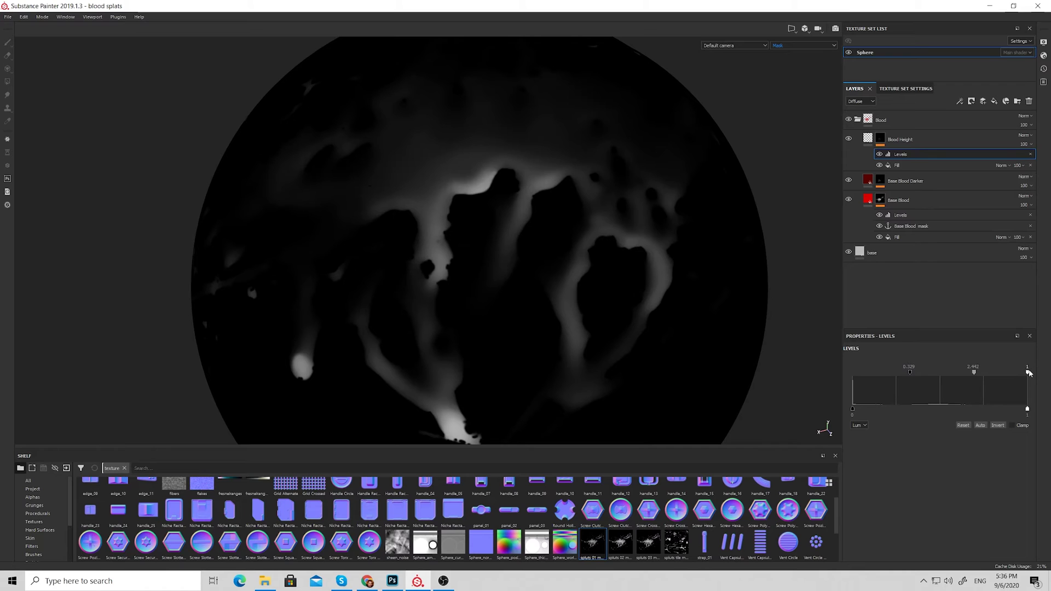
{"action": "left_click_drag", "start_coordinate": [1029, 372], "coordinate": [1018, 372]}
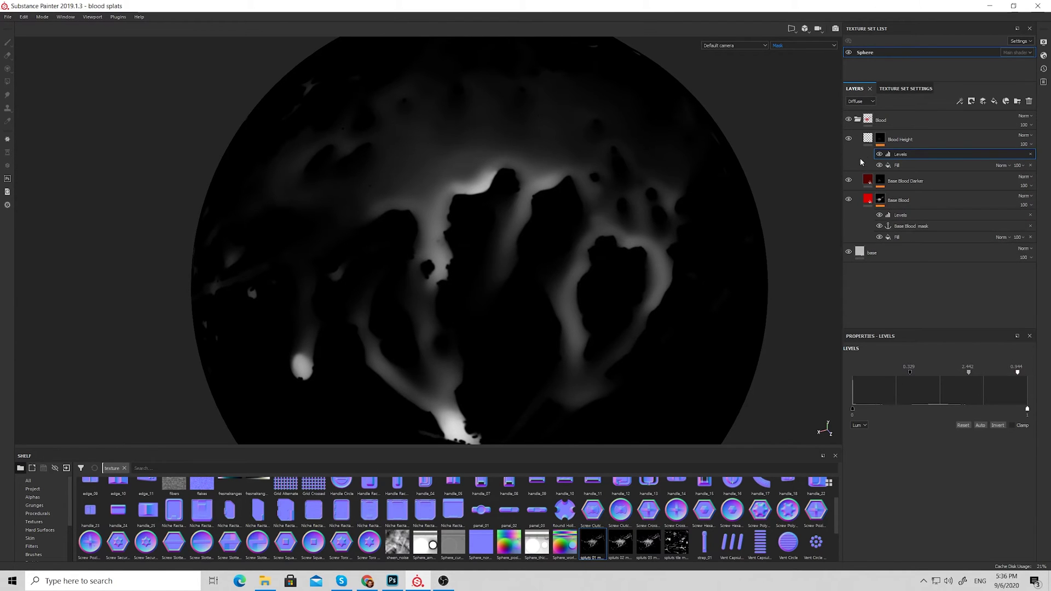
Inspect the blood relief on the sphere, and raise the Blood Height layer's height value to about 0.6817.
{"action": "left_click", "coordinate": [868, 139]}
{"action": "left_click_drag", "start_coordinate": [557, 206], "coordinate": [563, 251], "text": "alt"}
{"action": "scroll", "coordinate": [545, 176], "scroll_direction": "up", "scroll_amount": 6}
{"action": "mouse_move", "coordinate": [544, 175]}
{"action": "left_mouse_down", "text": "alt"}
{"action": "mouse_move", "coordinate": [563, 202]}
{"action": "mouse_move", "coordinate": [436, 223]}
{"action": "mouse_move", "coordinate": [557, 158]}
{"action": "mouse_move", "coordinate": [559, 221]}
{"action": "mouse_move", "coordinate": [512, 197]}
{"action": "mouse_move", "coordinate": [540, 186]}
{"action": "left_mouse_up", "text": "alt"}
{"action": "scroll", "coordinate": [560, 221], "scroll_direction": "down", "scroll_amount": 6}
{"action": "mouse_move", "coordinate": [619, 184]}
{"action": "right_mouse_down", "text": "shift"}
{"action": "mouse_move", "coordinate": [570, 186]}
{"action": "mouse_move", "coordinate": [598, 188]}
{"action": "right_mouse_up", "text": "shift"}
{"action": "mouse_move", "coordinate": [598, 187]}
{"action": "left_mouse_down", "text": "alt"}
{"action": "mouse_move", "coordinate": [354, 204]}
{"action": "mouse_move", "coordinate": [587, 140]}
{"action": "mouse_move", "coordinate": [620, 198]}
{"action": "mouse_move", "coordinate": [612, 234]}
{"action": "mouse_move", "coordinate": [607, 185]}
{"action": "left_mouse_up", "text": "alt"}
{"action": "scroll", "coordinate": [608, 185], "scroll_direction": "down", "scroll_amount": 4}
{"action": "middle_click_drag", "start_coordinate": [608, 185], "coordinate": [558, 204], "text": "alt"}
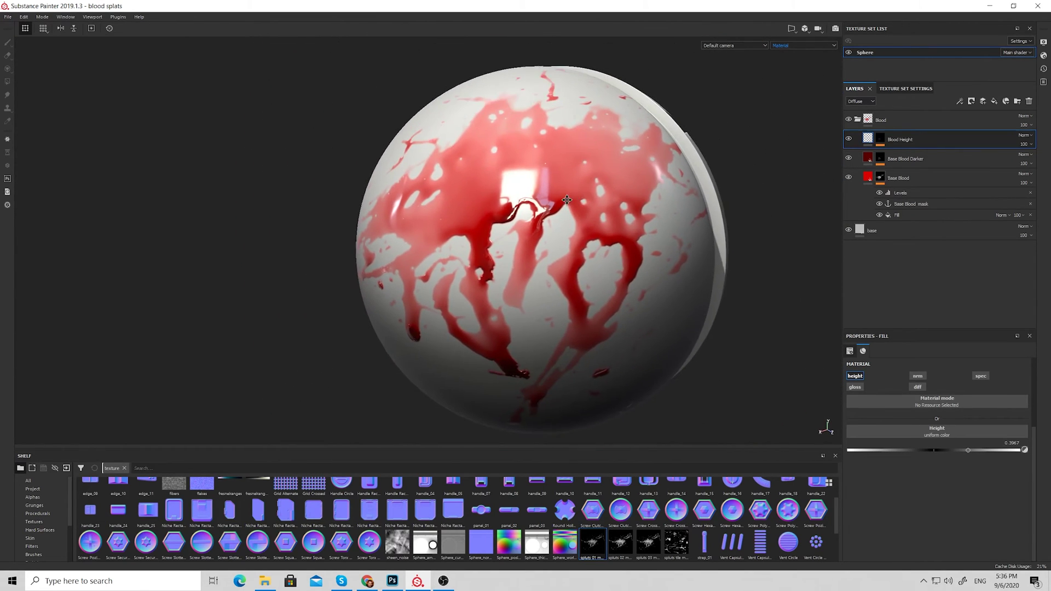
{"action": "left_click_drag", "start_coordinate": [557, 204], "coordinate": [599, 207], "text": "alt"}
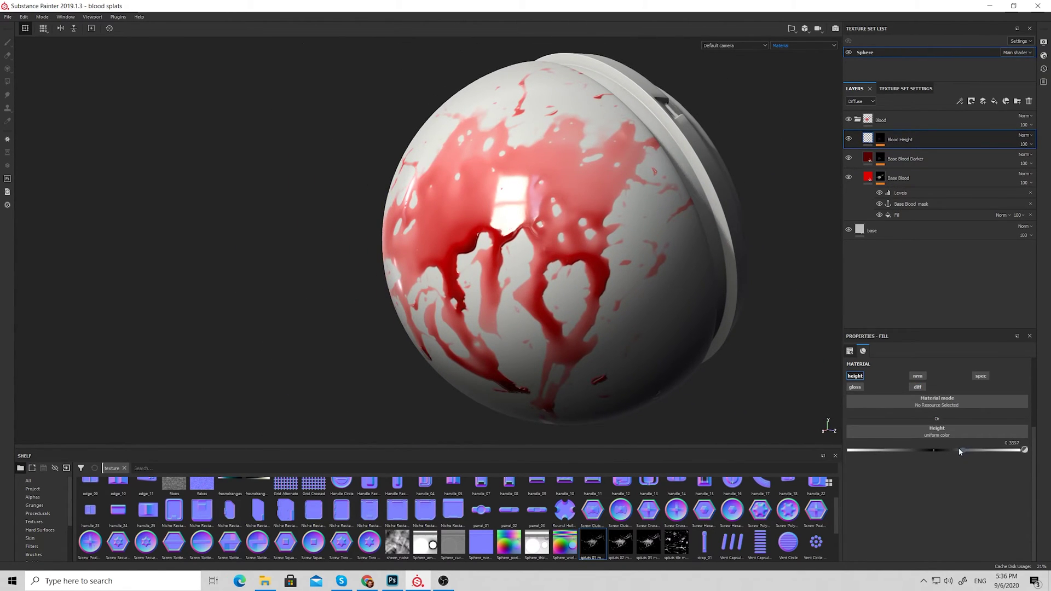
{"action": "left_click_drag", "start_coordinate": [959, 450], "coordinate": [991, 448]}
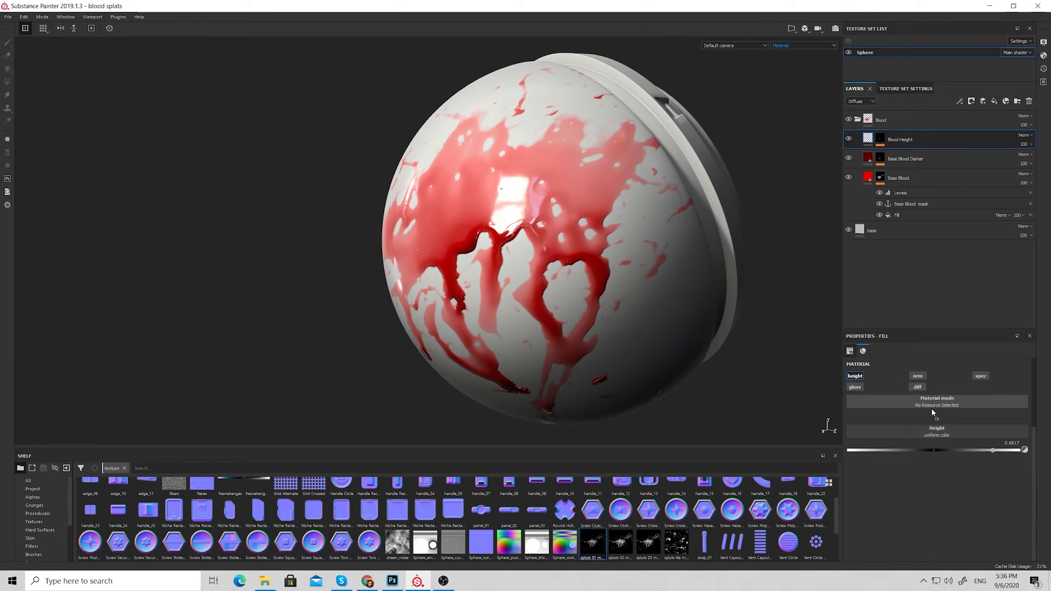
Examine the stronger blood relief up close along the drips and around the ring-shaped splat.
{"action": "scroll", "coordinate": [455, 155], "scroll_direction": "up", "scroll_amount": 4}
{"action": "left_click_drag", "start_coordinate": [453, 153], "coordinate": [608, 213], "text": "alt"}
{"action": "scroll", "coordinate": [391, 271], "scroll_direction": "up", "scroll_amount": 3}
{"action": "scroll", "coordinate": [391, 270], "scroll_direction": "down", "scroll_amount": 3}
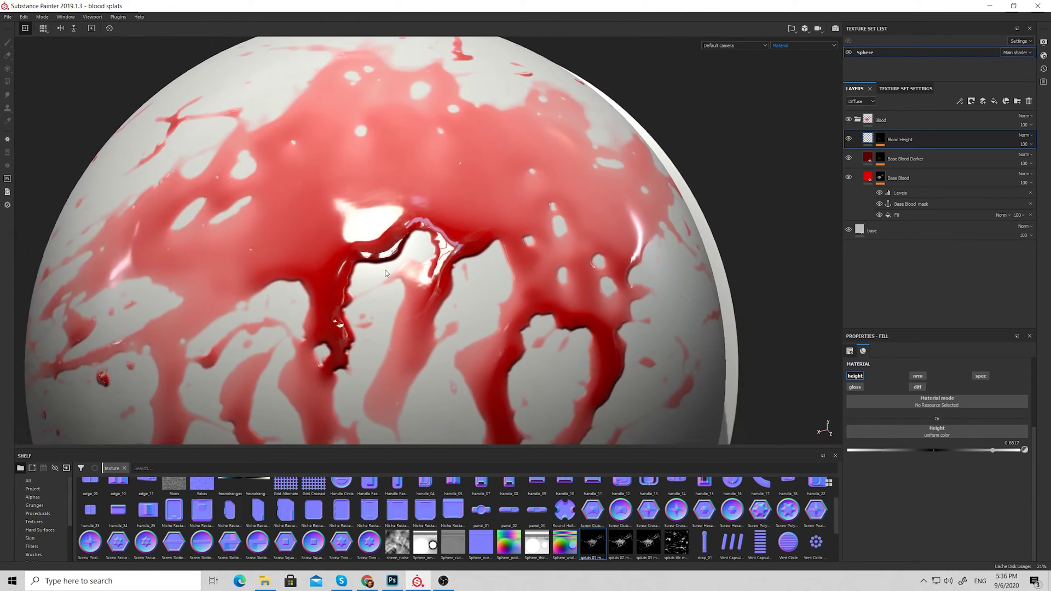
{"action": "left_click_drag", "start_coordinate": [391, 270], "coordinate": [429, 241], "text": "alt"}
{"action": "scroll", "coordinate": [609, 273], "scroll_direction": "up", "scroll_amount": 6}
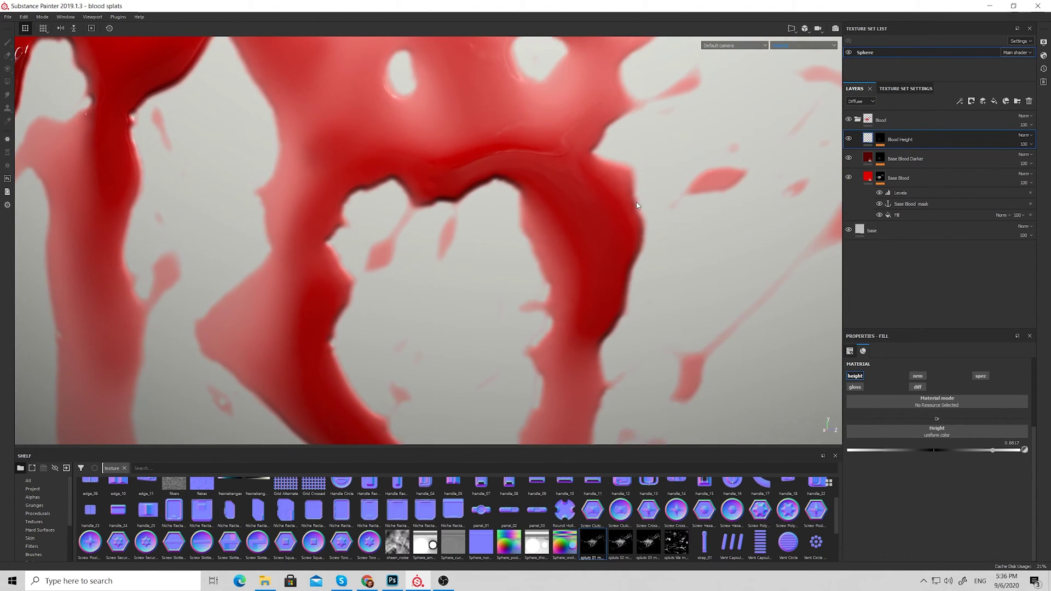
{"action": "scroll", "coordinate": [596, 233], "scroll_direction": "down", "scroll_amount": 4}
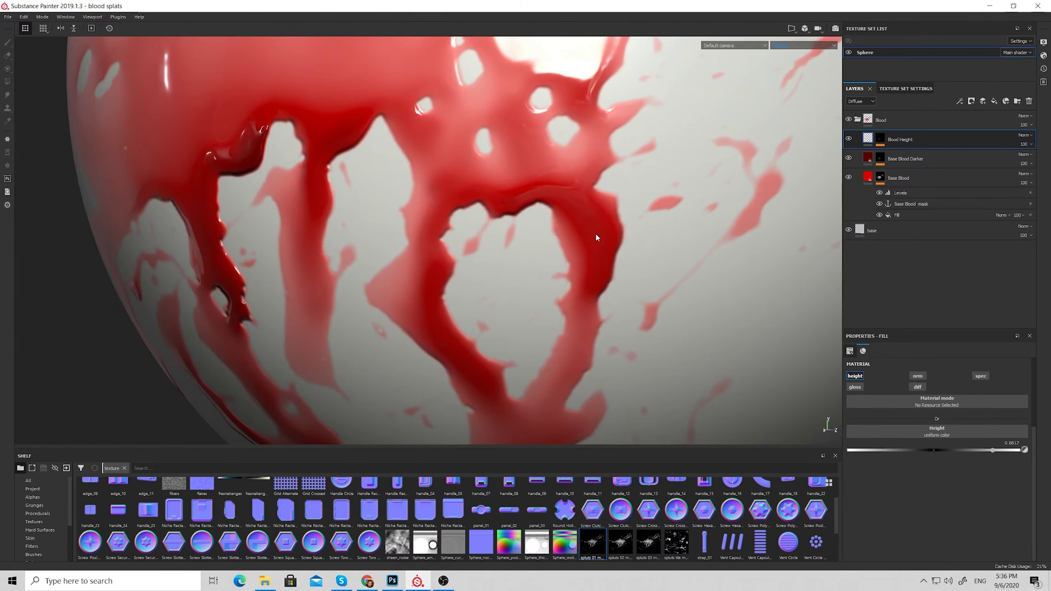
{"action": "left_click_drag", "start_coordinate": [596, 234], "coordinate": [642, 187], "text": "alt"}
{"action": "left_click_drag", "start_coordinate": [563, 206], "coordinate": [824, 163], "text": "alt"}
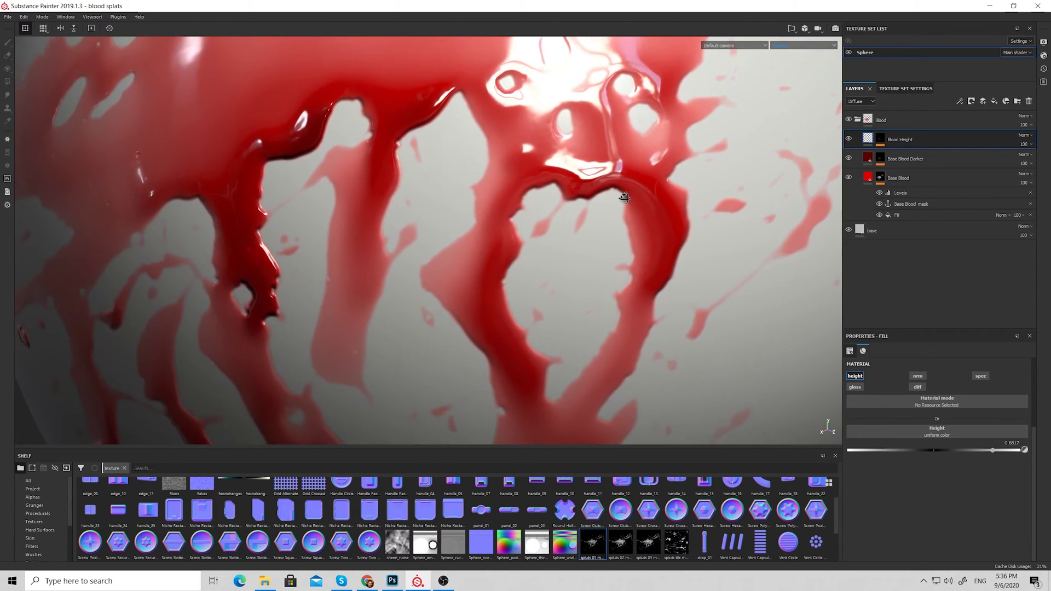
Shift the midtone input of the Blood Height mask's Levels slightly higher, checking the mask and the blood on the sphere.
{"action": "left_click", "coordinate": [880, 138]}
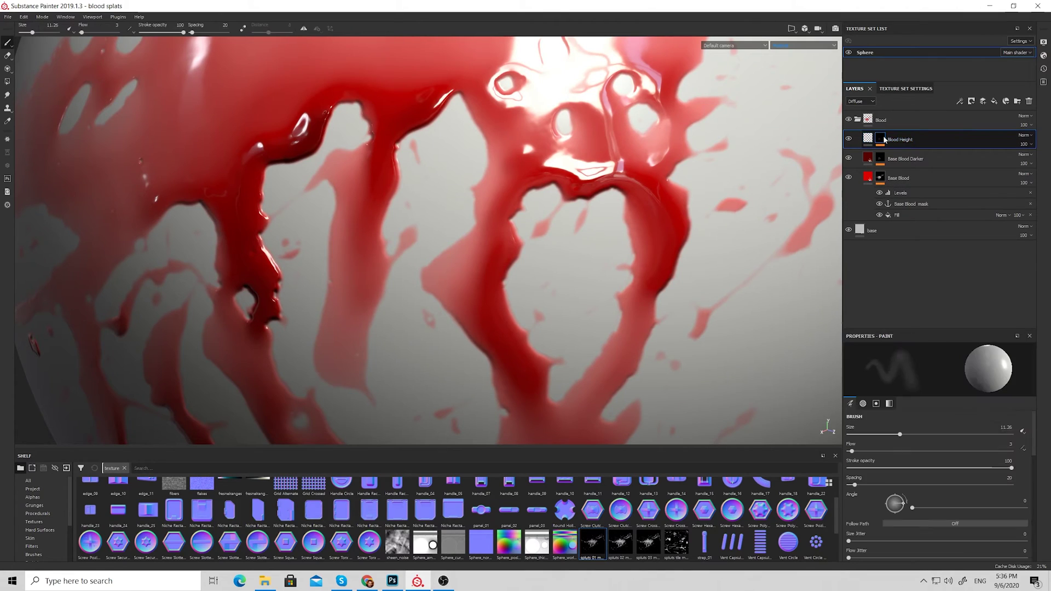
{"action": "left_click", "coordinate": [911, 154]}
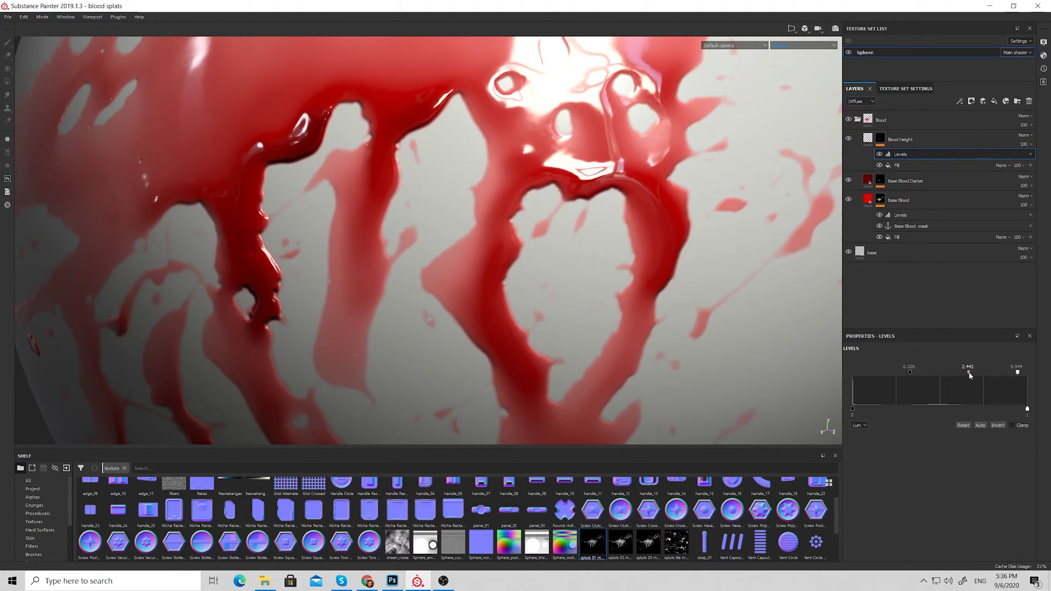
{"action": "mouse_move", "coordinate": [970, 374]}
{"action": "left_mouse_down"}
{"action": "mouse_move", "coordinate": [958, 370]}
{"action": "mouse_move", "coordinate": [986, 370]}
{"action": "mouse_move", "coordinate": [973, 370]}
{"action": "left_mouse_up"}
{"action": "left_click_drag", "start_coordinate": [651, 244], "coordinate": [609, 230], "text": "alt"}
{"action": "left_click", "coordinate": [877, 142], "text": "alt"}
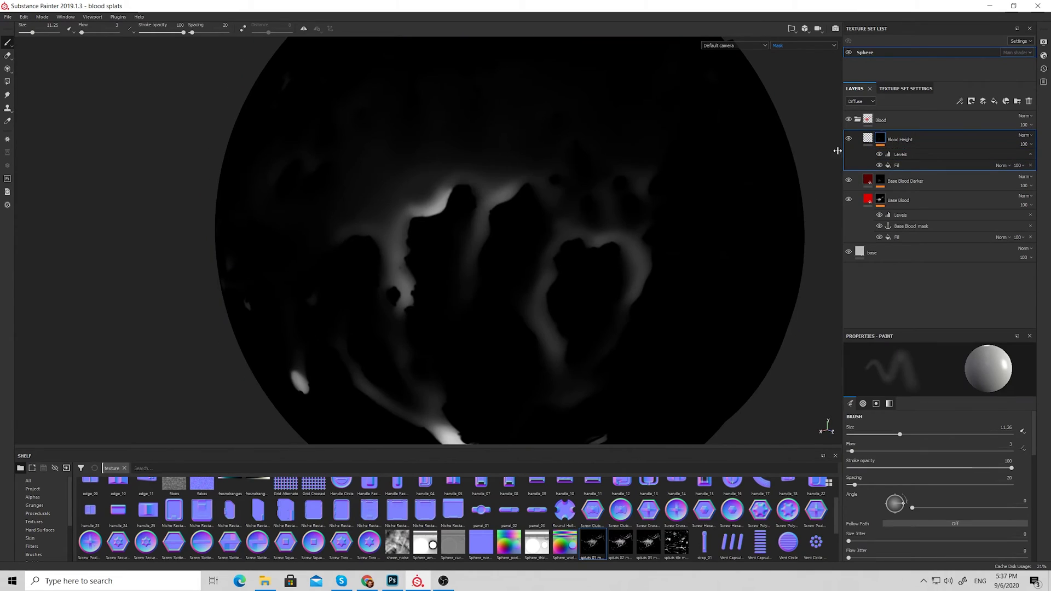
{"action": "left_click", "coordinate": [870, 180]}
{"action": "left_click", "coordinate": [868, 143]}
{"action": "left_click_drag", "start_coordinate": [723, 203], "coordinate": [438, 236], "text": "alt"}
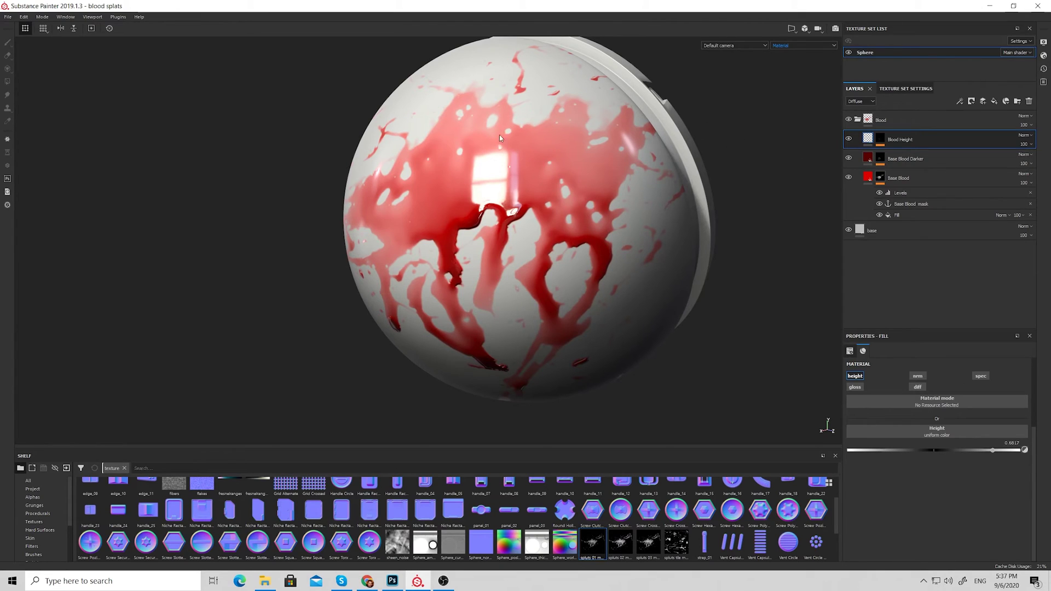
Add a paint effect directly above the Fill in the Base Blood mask.
{"action": "left_click", "coordinate": [897, 215]}
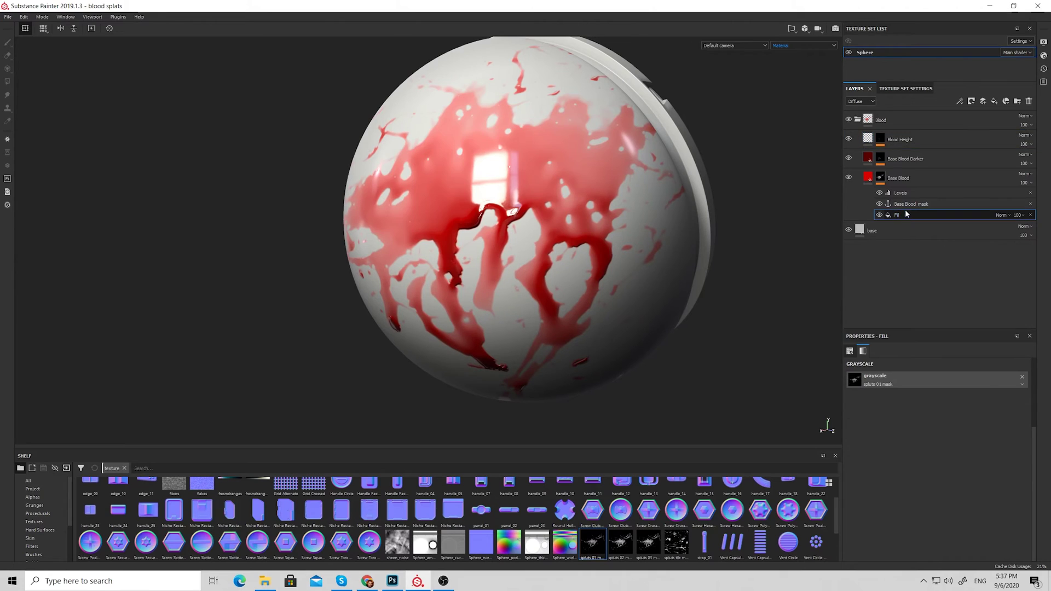
{"action": "left_click", "coordinate": [960, 101]}
{"action": "left_click", "coordinate": [973, 125]}
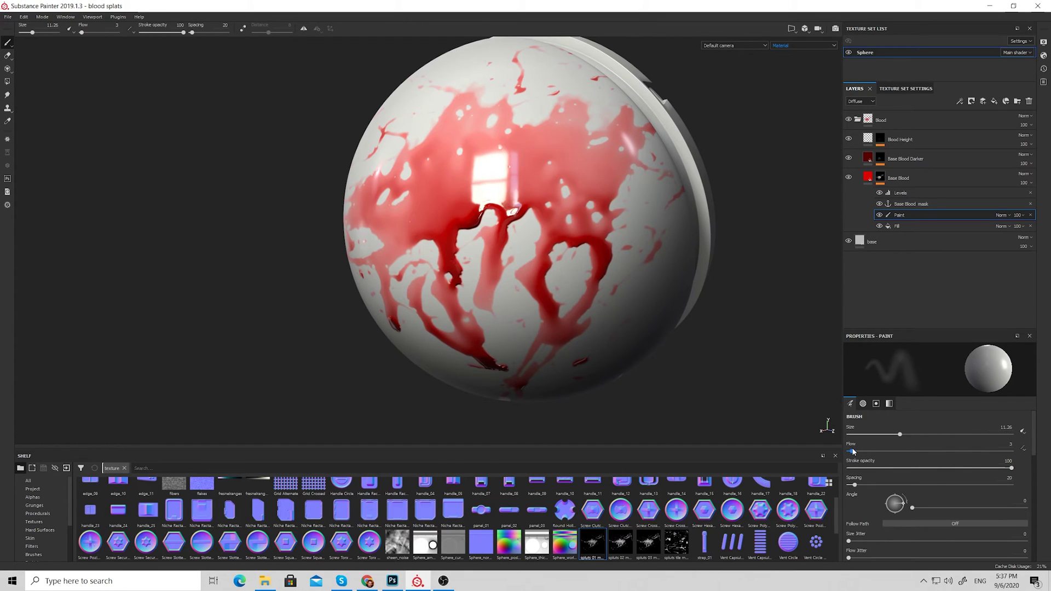
Paint on the Base Blood mask with grayscale 0 to fade the pointed blood edge beside the ring-shaped splat.
{"action": "scroll", "coordinate": [963, 482], "scroll_direction": "down", "scroll_amount": 10}
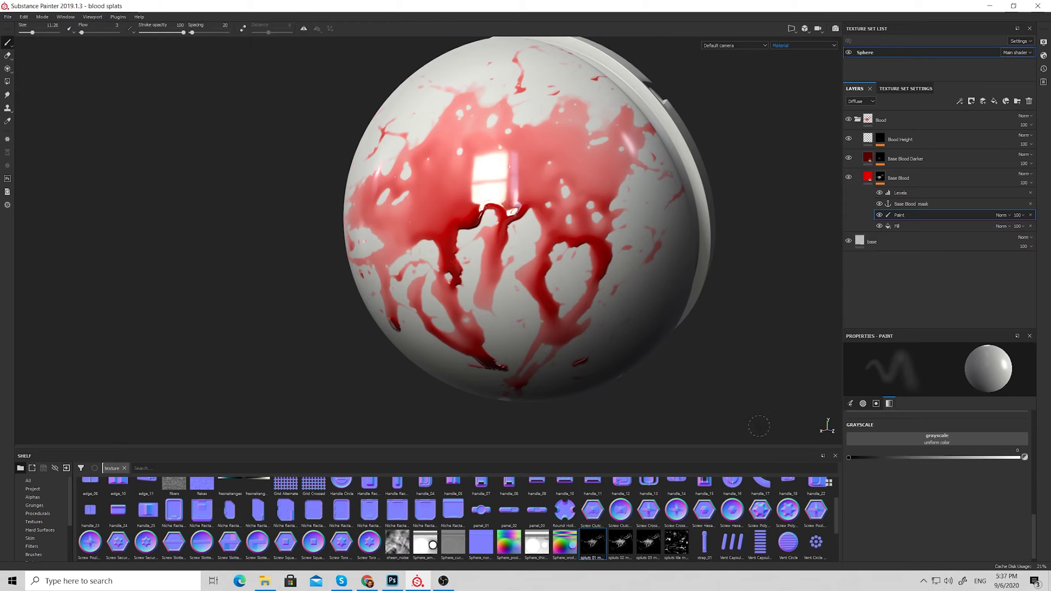
{"action": "scroll", "coordinate": [517, 265], "scroll_direction": "up", "scroll_amount": 6}
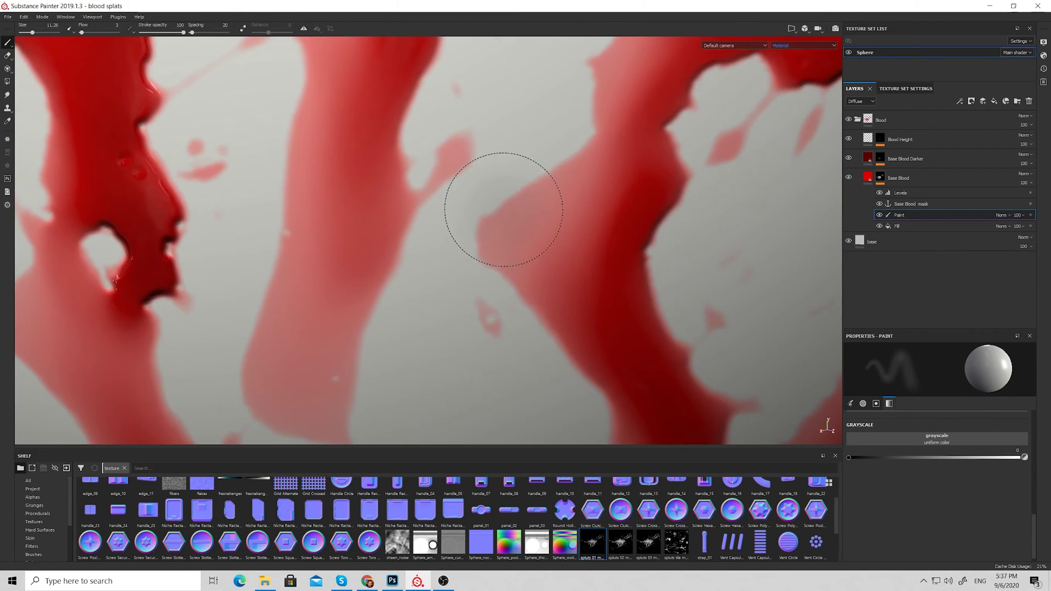
{"action": "left_click_drag", "start_coordinate": [504, 210], "coordinate": [541, 220]}
{"action": "mouse_move", "coordinate": [460, 265]}
{"action": "left_mouse_down"}
{"action": "mouse_move", "coordinate": [521, 202]}
{"action": "mouse_move", "coordinate": [514, 245]}
{"action": "left_mouse_up"}
{"action": "mouse_move", "coordinate": [543, 277]}
{"action": "left_mouse_down"}
{"action": "mouse_move", "coordinate": [504, 274]}
{"action": "mouse_move", "coordinate": [528, 380]}
{"action": "mouse_move", "coordinate": [575, 305]}
{"action": "mouse_move", "coordinate": [571, 358]}
{"action": "mouse_move", "coordinate": [516, 270]}
{"action": "mouse_move", "coordinate": [535, 216]}
{"action": "mouse_move", "coordinate": [439, 192]}
{"action": "mouse_move", "coordinate": [603, 146]}
{"action": "mouse_move", "coordinate": [507, 163]}
{"action": "mouse_move", "coordinate": [537, 223]}
{"action": "mouse_move", "coordinate": [551, 178]}
{"action": "mouse_move", "coordinate": [563, 206]}
{"action": "left_mouse_up"}
{"action": "scroll", "coordinate": [537, 218], "scroll_direction": "down", "scroll_amount": 3}
{"action": "scroll", "coordinate": [927, 459], "scroll_direction": "up", "scroll_amount": 10}
Set the brush flow to 100 and paint out the lower part of the middle drip with grayscale 0.
{"action": "left_click_drag", "start_coordinate": [853, 452], "coordinate": [1016, 453]}
{"action": "scroll", "coordinate": [497, 296], "scroll_direction": "up", "scroll_amount": 2}
{"action": "scroll", "coordinate": [511, 263], "scroll_direction": "down", "scroll_amount": 4}
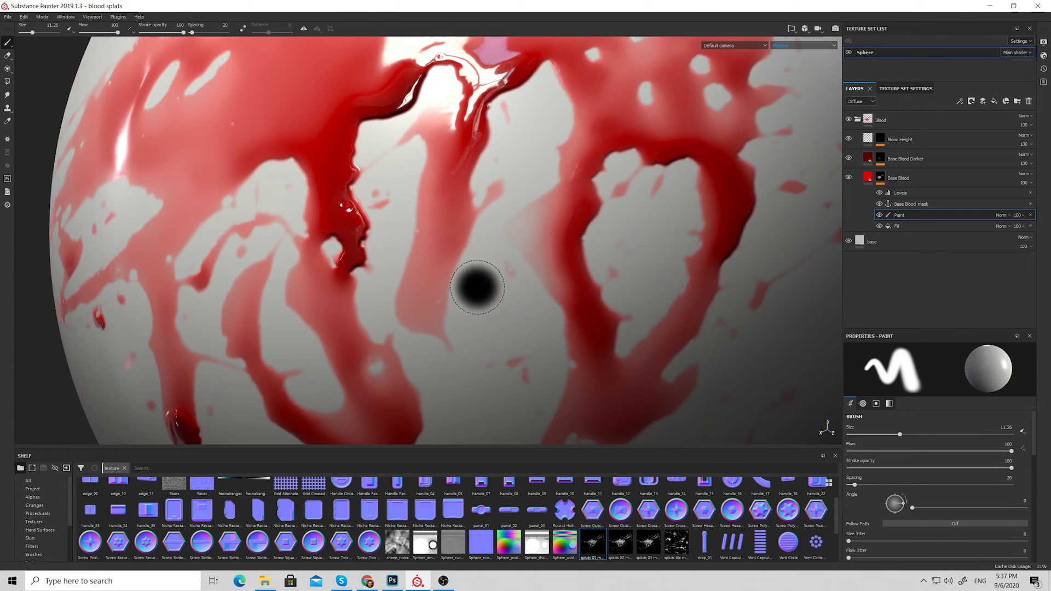
{"action": "mouse_move", "coordinate": [466, 290]}
{"action": "left_mouse_down"}
{"action": "mouse_move", "coordinate": [442, 309]}
{"action": "mouse_move", "coordinate": [402, 267]}
{"action": "left_mouse_up"}
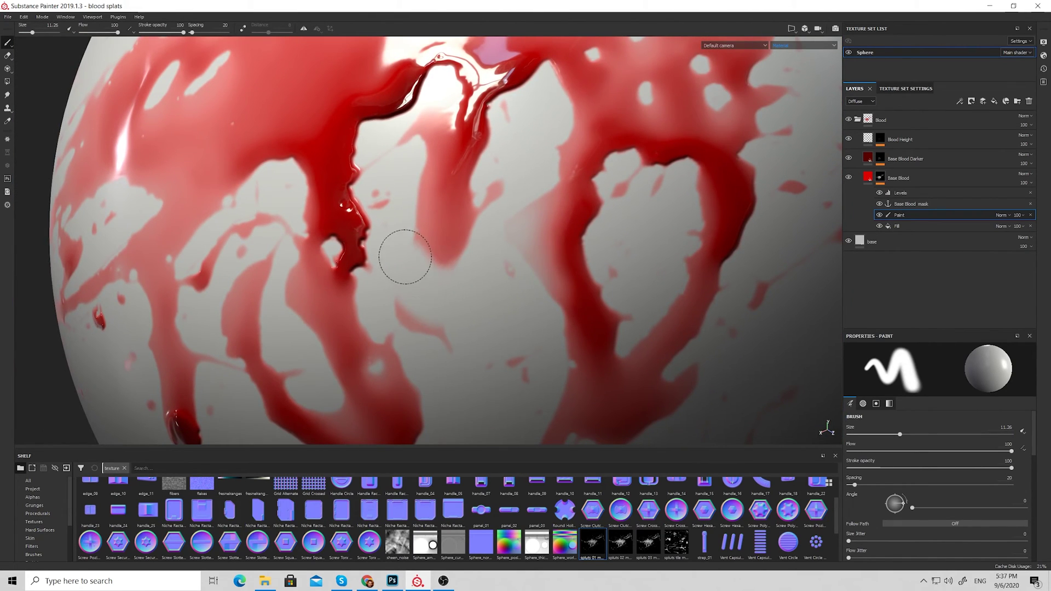
{"action": "scroll", "coordinate": [443, 271], "scroll_direction": "up", "scroll_amount": 2}
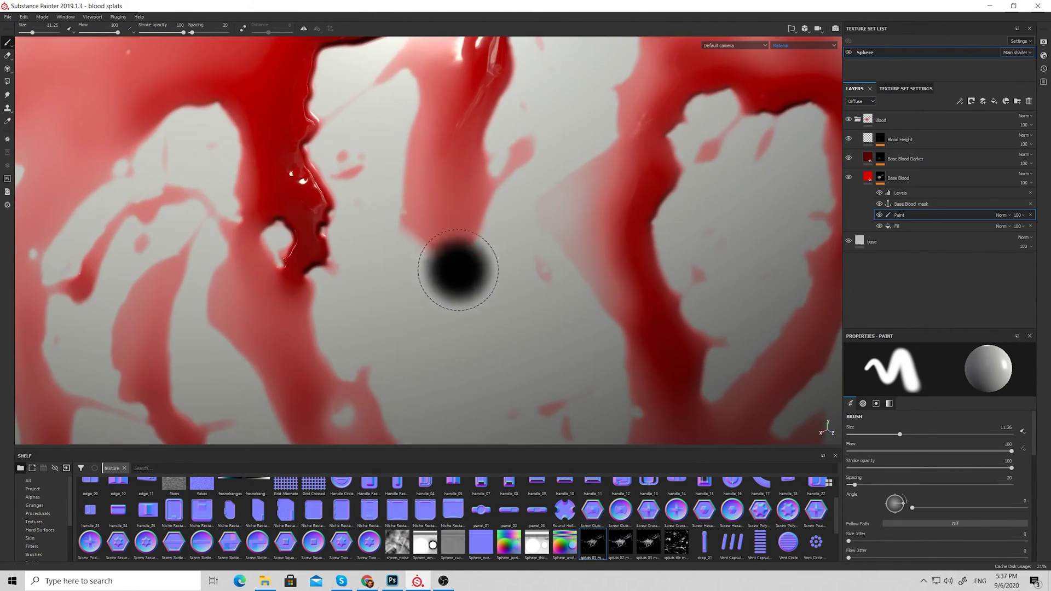
Round off the end of the shortened middle drip, reducing the brush size to 3.84 for the finer edges.
{"action": "right_click_drag", "start_coordinate": [460, 267], "coordinate": [450, 267], "text": "ctrl"}
{"action": "key", "text": "["}
{"action": "key", "text": "["}
{"action": "key", "text": "["}
{"action": "key", "text": "["}
{"action": "key", "text": "["}
{"action": "key", "text": "["}
{"action": "key", "text": "["}
{"action": "key", "text": "["}
{"action": "key", "text": "["}
{"action": "key", "text": "["}
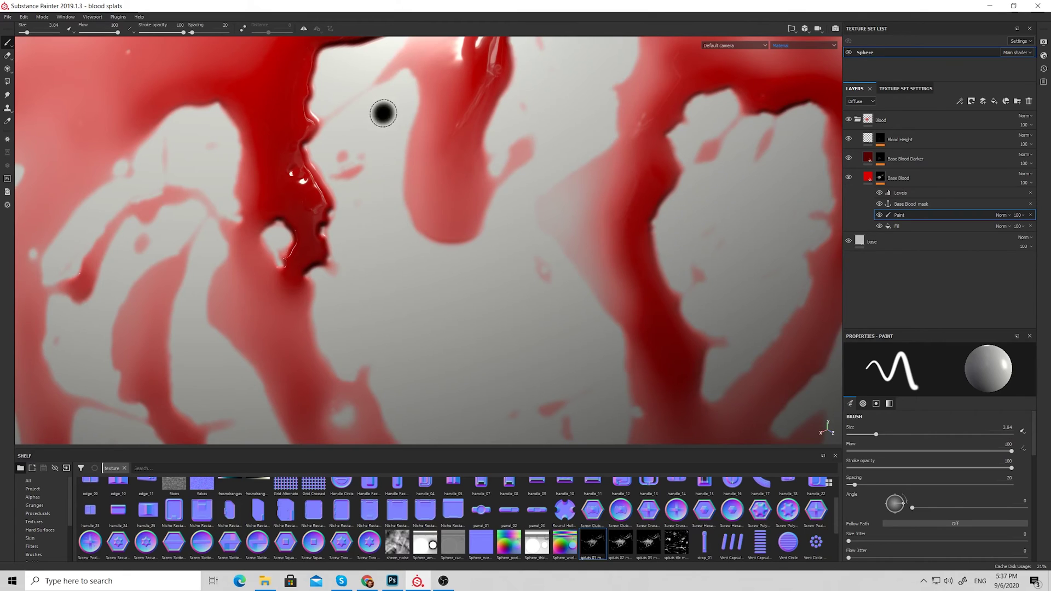
{"action": "scroll", "coordinate": [448, 282], "scroll_direction": "up", "scroll_amount": 3}
{"action": "scroll", "coordinate": [452, 271], "scroll_direction": "down", "scroll_amount": 5}
{"action": "scroll", "coordinate": [442, 204], "scroll_direction": "up", "scroll_amount": 4}
Lower the brush flow to 3, set grayscale to 1 and paint a thicker spot inside the middle drip's tip.
{"action": "mouse_move", "coordinate": [443, 204]}
{"action": "left_mouse_down", "text": "alt"}
{"action": "mouse_move", "coordinate": [490, 193]}
{"action": "mouse_move", "coordinate": [430, 180]}
{"action": "mouse_move", "coordinate": [462, 207]}
{"action": "mouse_move", "coordinate": [457, 333]}
{"action": "left_mouse_up", "text": "alt"}
{"action": "scroll", "coordinate": [456, 333], "scroll_direction": "down", "scroll_amount": 3}
{"action": "scroll", "coordinate": [457, 331], "scroll_direction": "up", "scroll_amount": 1}
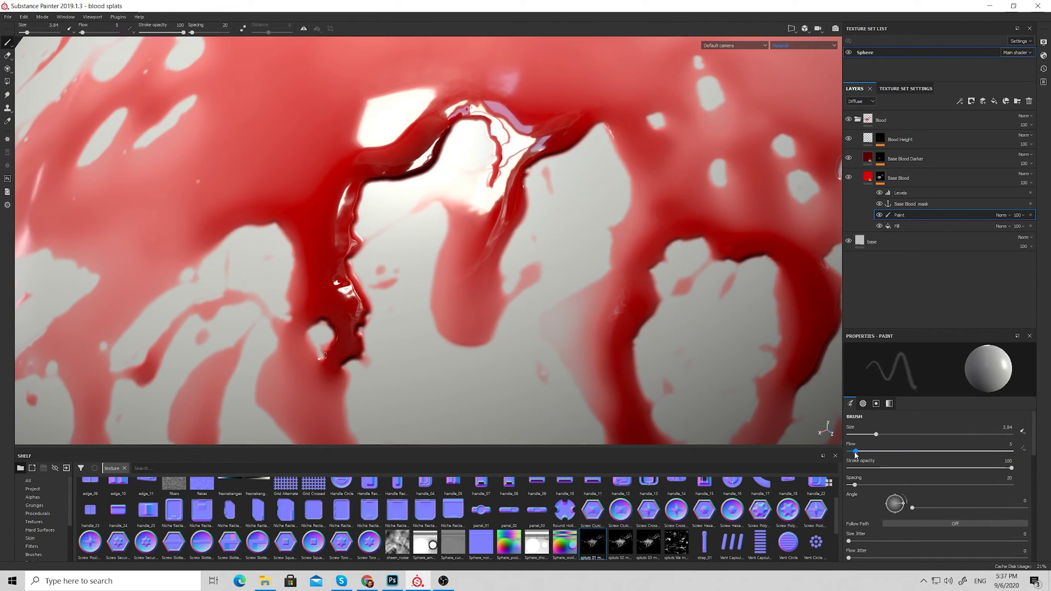
{"action": "scroll", "coordinate": [955, 495], "scroll_direction": "down", "scroll_amount": 5}
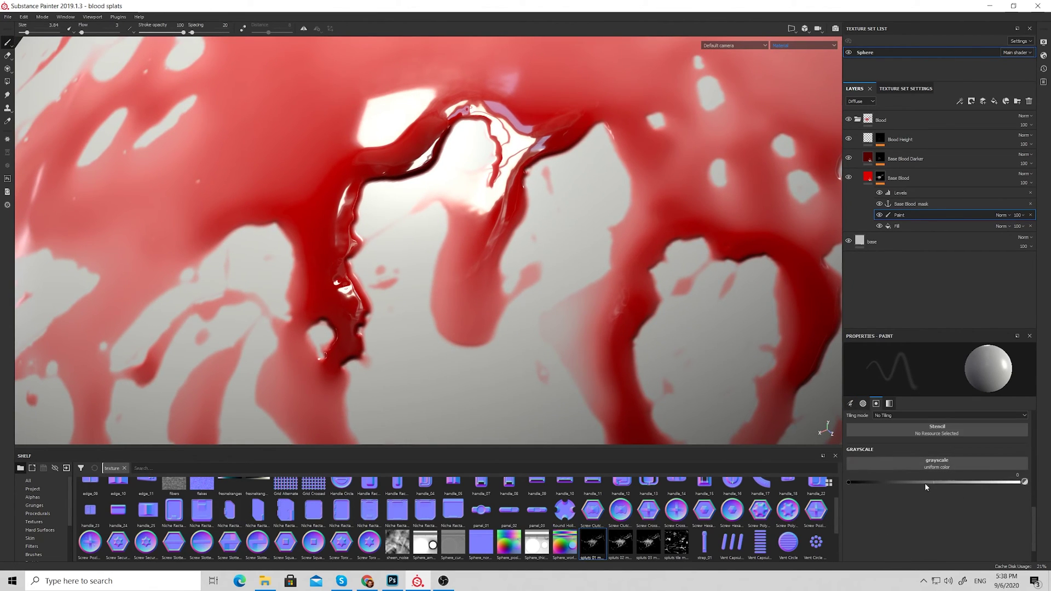
{"action": "scroll", "coordinate": [443, 305], "scroll_direction": "up", "scroll_amount": 3}
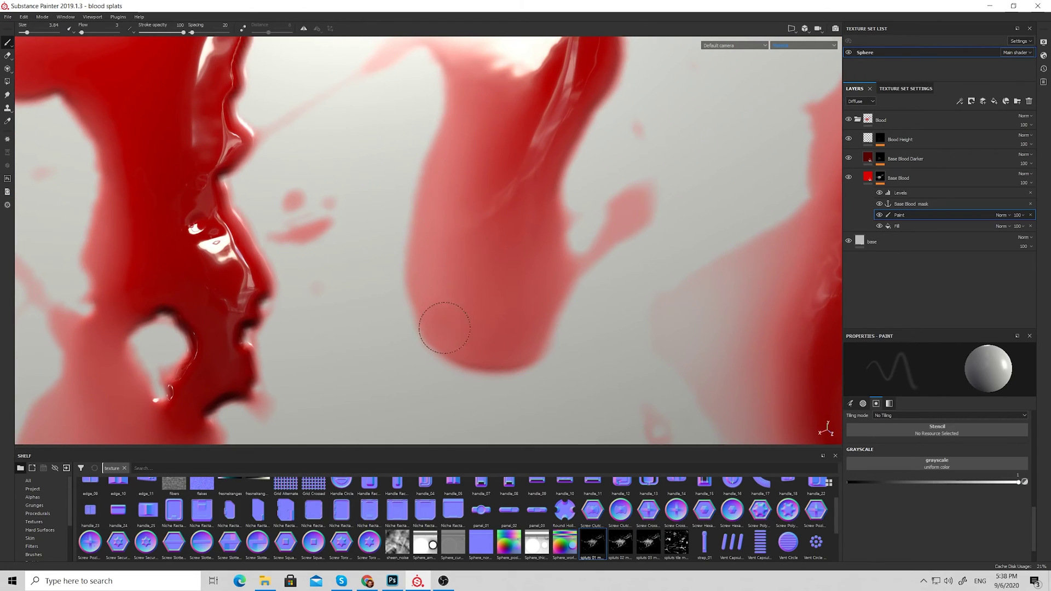
{"action": "left_click_drag", "start_coordinate": [448, 330], "coordinate": [469, 334]}
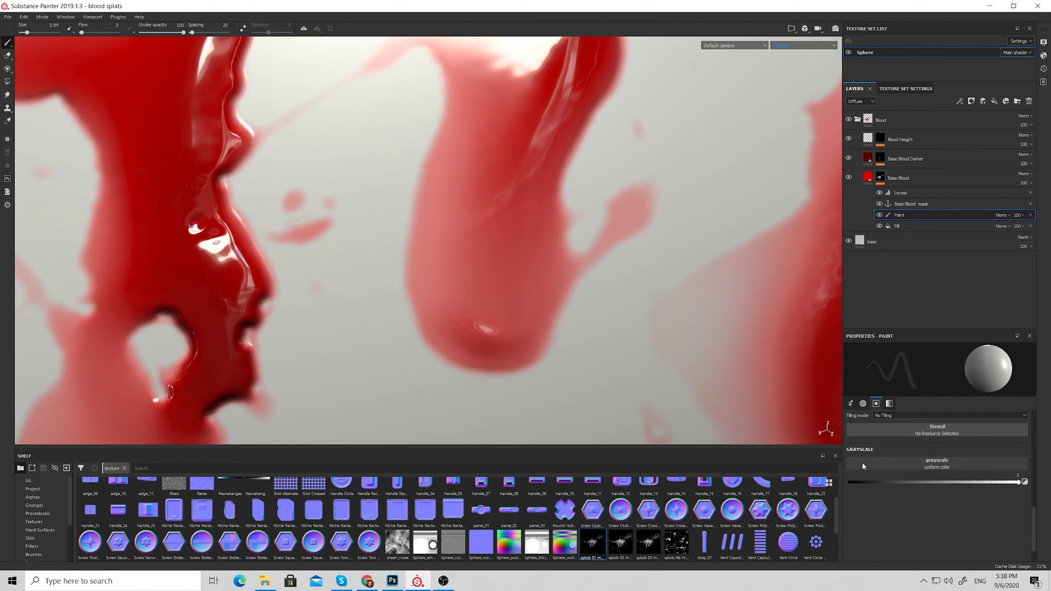
Reduce the flow to 2, enlarge the brush to about 5.4 and build up a rounded bulb at the drip's end.
{"action": "scroll", "coordinate": [863, 462], "scroll_direction": "up", "scroll_amount": 5}
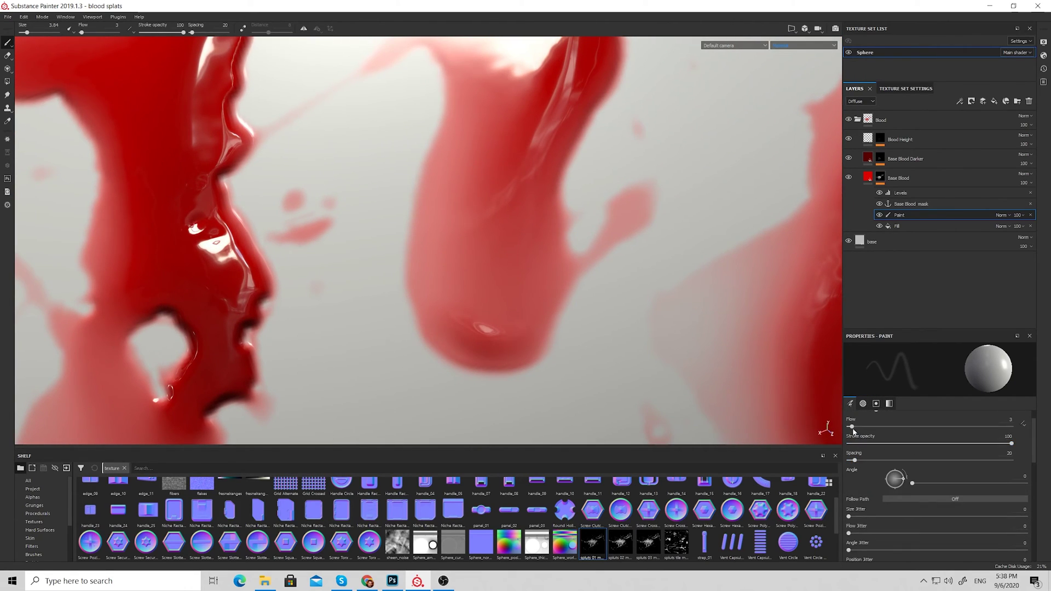
{"action": "left_click_drag", "start_coordinate": [852, 431], "coordinate": [849, 426]}
{"action": "scroll", "coordinate": [954, 500], "scroll_direction": "down", "scroll_amount": 5}
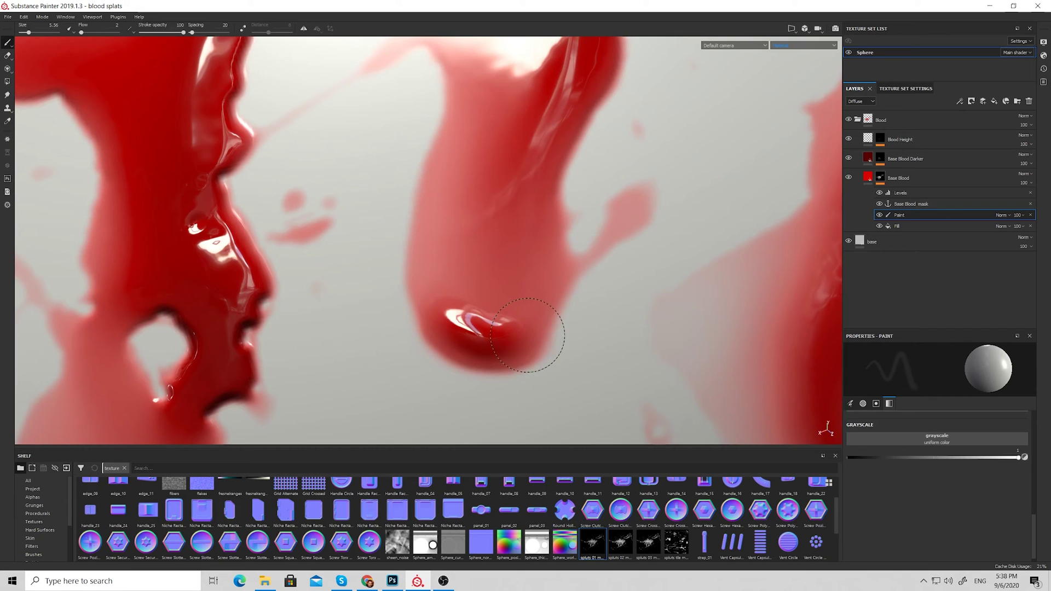
{"action": "left_click_drag", "start_coordinate": [527, 334], "coordinate": [533, 318]}
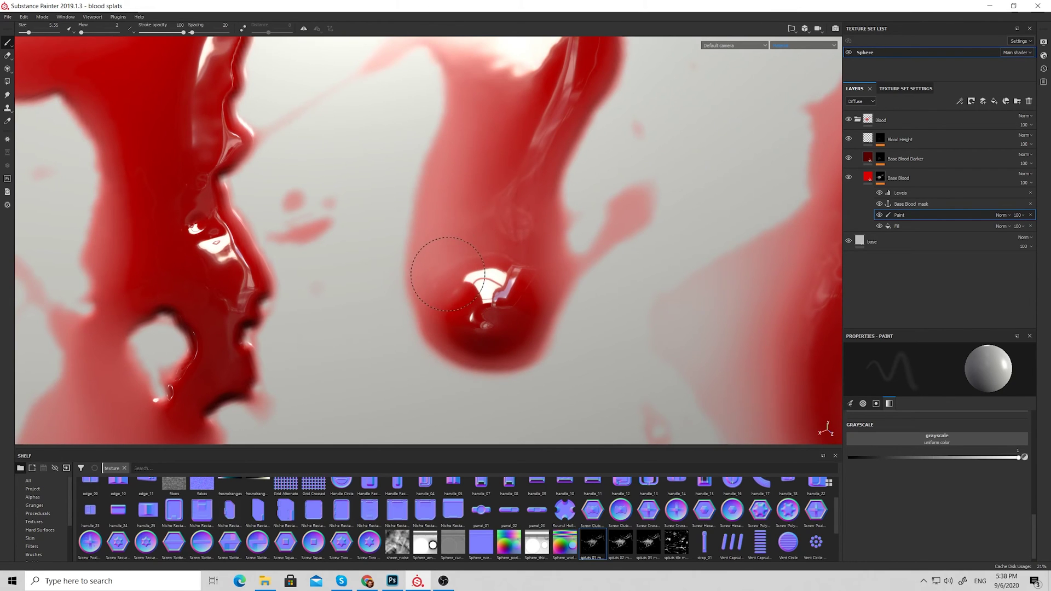
Refine the bulb at the middle drip's end using a smaller brush of size 2.43.
{"action": "scroll", "coordinate": [557, 286], "scroll_direction": "down", "scroll_amount": 8}
{"action": "mouse_move", "coordinate": [549, 253]}
{"action": "left_mouse_down", "text": "alt"}
{"action": "mouse_move", "coordinate": [402, 245]}
{"action": "mouse_move", "coordinate": [491, 303]}
{"action": "mouse_move", "coordinate": [577, 232]}
{"action": "mouse_move", "coordinate": [525, 277]}
{"action": "mouse_move", "coordinate": [522, 256]}
{"action": "mouse_move", "coordinate": [528, 263]}
{"action": "left_mouse_up", "text": "alt"}
{"action": "scroll", "coordinate": [497, 286], "scroll_direction": "up", "scroll_amount": 8}
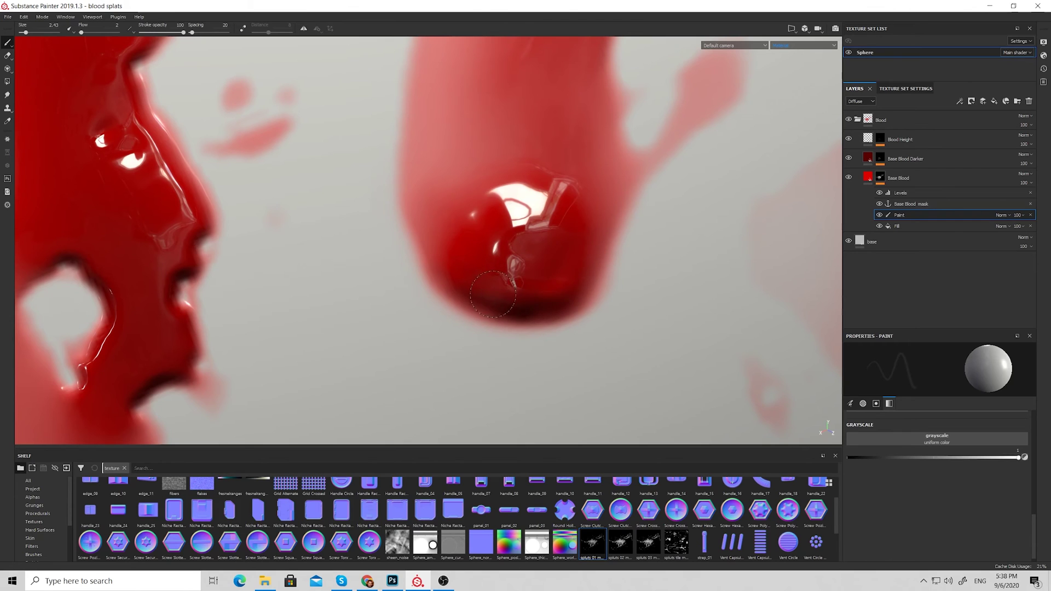
{"action": "scroll", "coordinate": [504, 245], "scroll_direction": "down", "scroll_amount": 8}
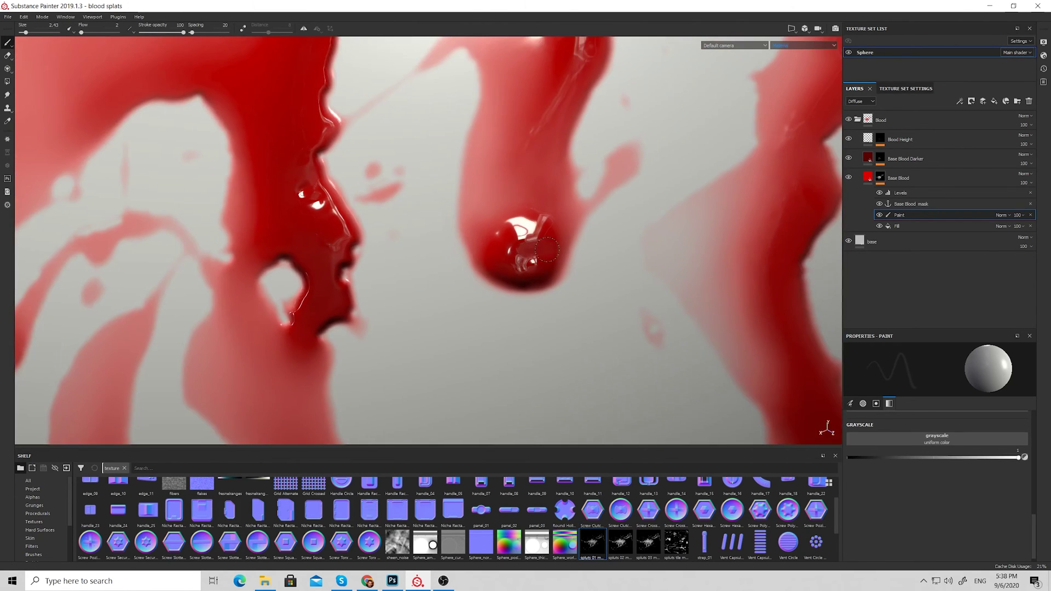
{"action": "scroll", "coordinate": [575, 243], "scroll_direction": "up", "scroll_amount": 4}
{"action": "mouse_move", "coordinate": [579, 244]}
{"action": "left_mouse_down", "text": "alt"}
{"action": "mouse_move", "coordinate": [450, 269]}
{"action": "mouse_move", "coordinate": [613, 211]}
{"action": "mouse_move", "coordinate": [698, 237]}
{"action": "mouse_move", "coordinate": [629, 298]}
{"action": "mouse_move", "coordinate": [612, 203]}
{"action": "mouse_move", "coordinate": [606, 272]}
{"action": "mouse_move", "coordinate": [654, 229]}
{"action": "mouse_move", "coordinate": [507, 241]}
{"action": "mouse_move", "coordinate": [609, 235]}
{"action": "left_mouse_up", "text": "alt"}
{"action": "scroll", "coordinate": [609, 235], "scroll_direction": "down", "scroll_amount": 5}
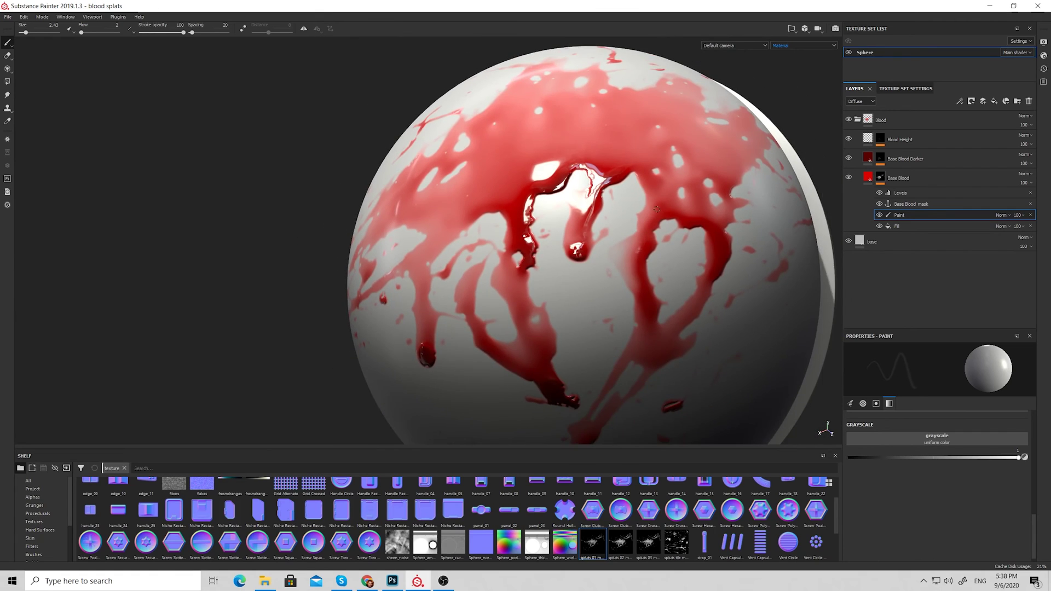
Set grayscale to 0, enlarge the brush to about 30.8 and softly thin the blood at the splatter's upper area.
{"action": "middle_click_drag", "start_coordinate": [609, 236], "coordinate": [491, 274], "text": "alt"}
{"action": "left_click_drag", "start_coordinate": [492, 274], "coordinate": [545, 259], "text": "alt"}
{"action": "scroll", "coordinate": [545, 258], "scroll_direction": "up", "scroll_amount": 3}
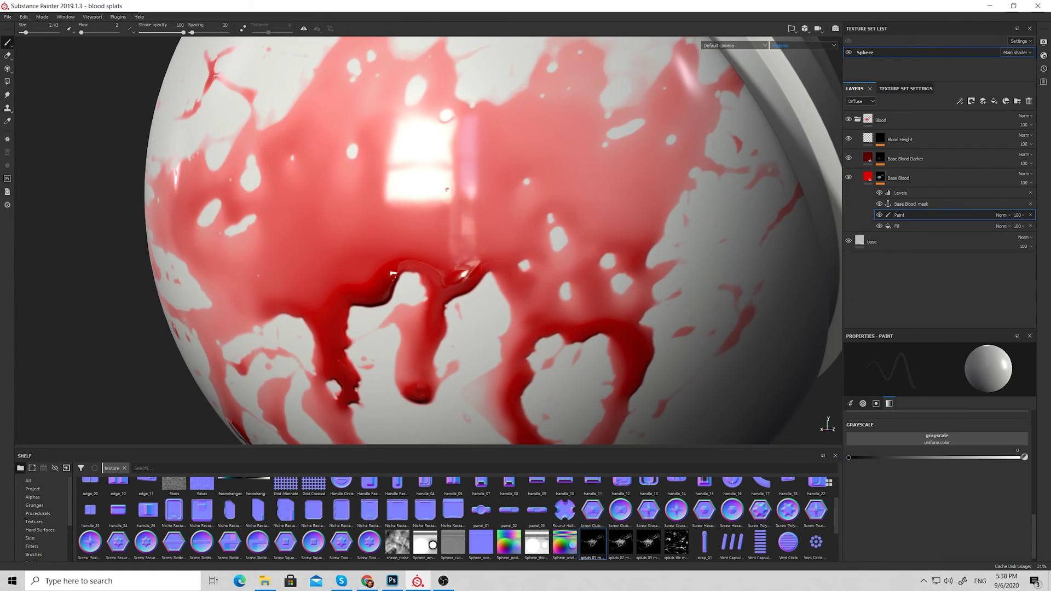
{"action": "scroll", "coordinate": [532, 220], "scroll_direction": "down", "scroll_amount": 3}
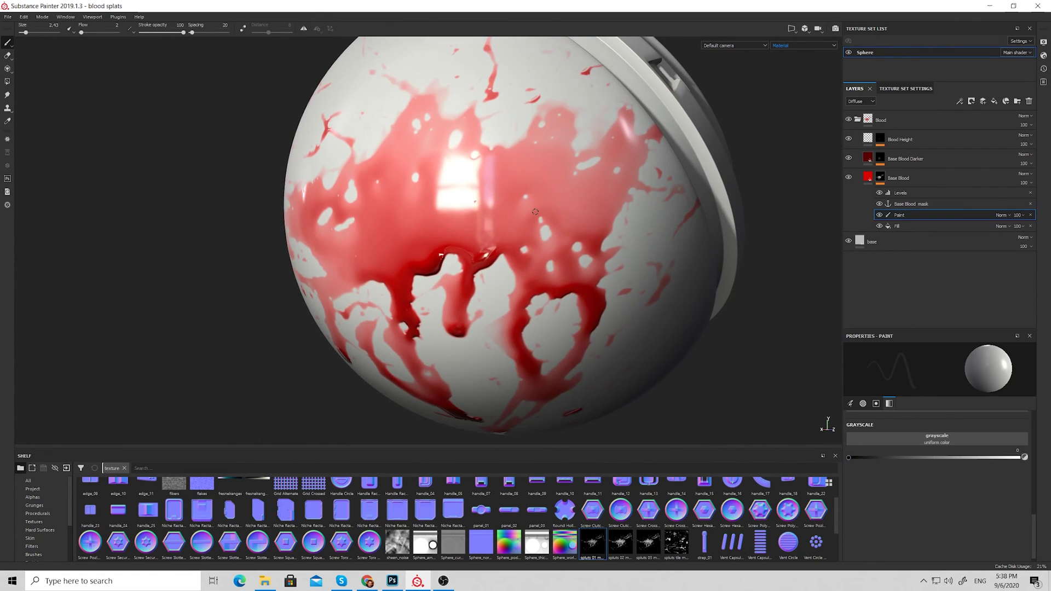
{"action": "right_click_drag", "start_coordinate": [539, 170], "coordinate": [580, 170], "text": "ctrl"}
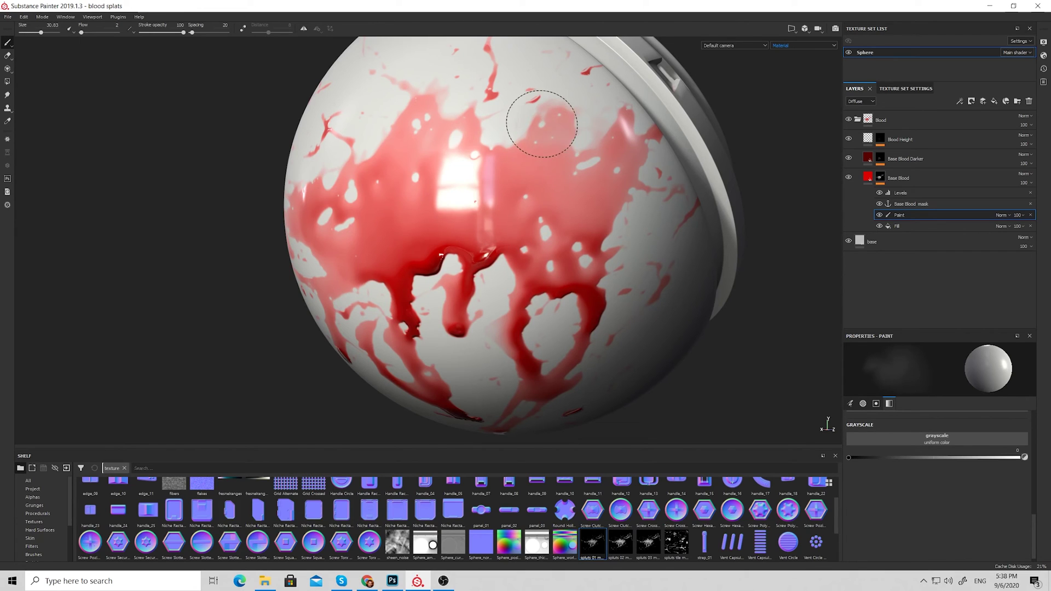
{"action": "left_click_drag", "start_coordinate": [548, 129], "coordinate": [555, 137]}
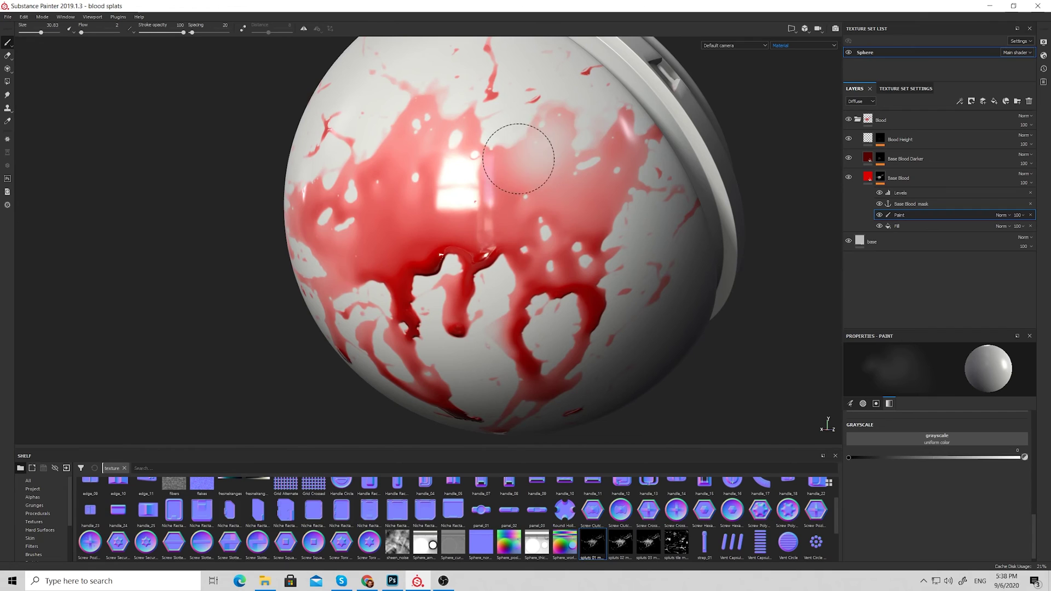
With a small brush and grayscale 1, paint a raised drip under the elongated hole, running down to the hole beneath it.
{"action": "scroll", "coordinate": [553, 160], "scroll_direction": "up", "scroll_amount": 1}
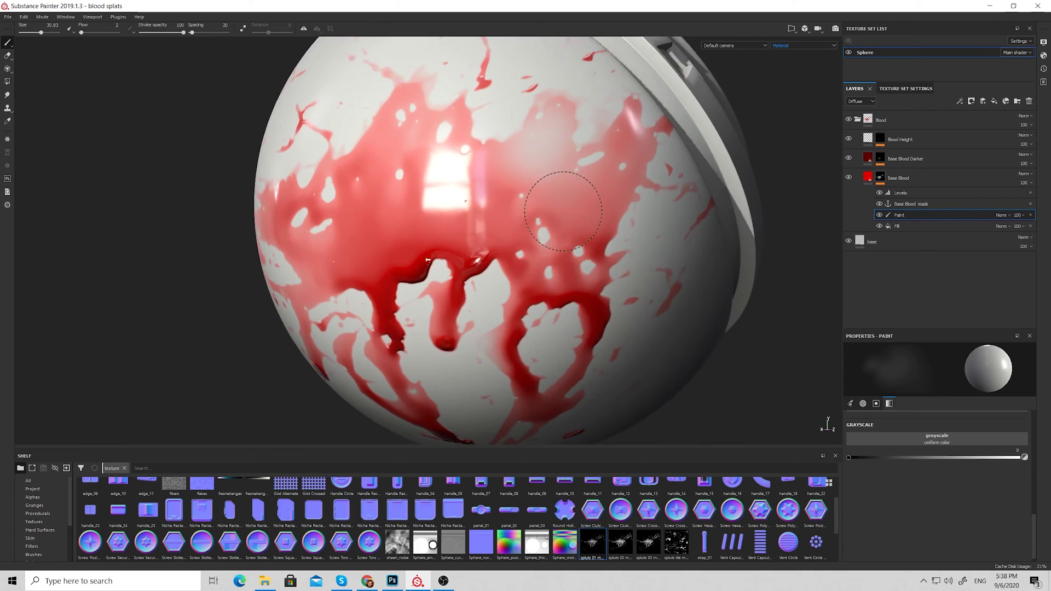
{"action": "scroll", "coordinate": [564, 211], "scroll_direction": "up", "scroll_amount": 3}
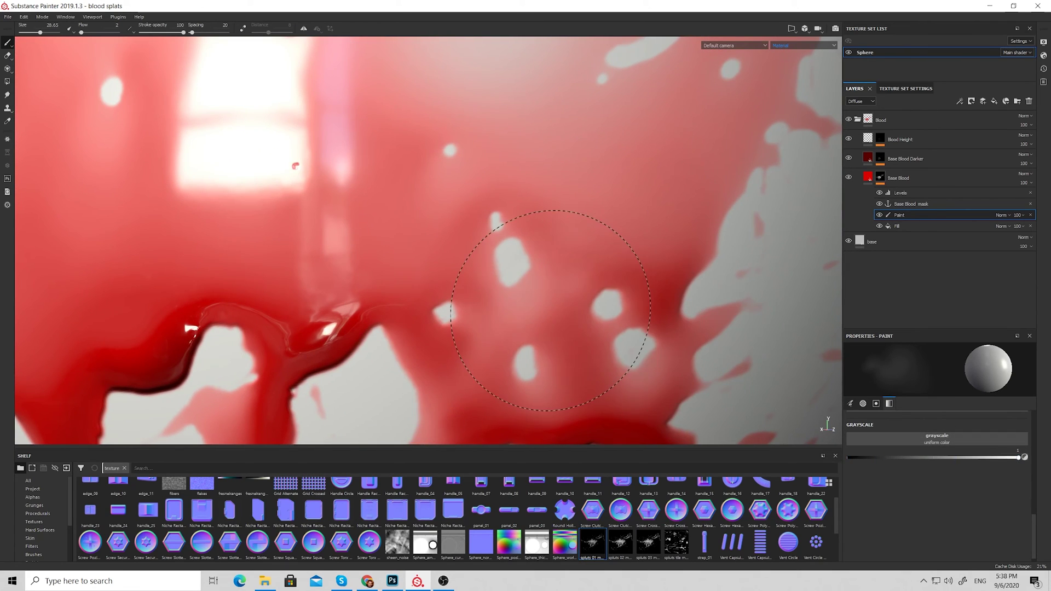
{"action": "key", "text": "["}
{"action": "key", "text": "["}
{"action": "key", "text": "["}
{"action": "key", "text": "["}
{"action": "key", "text": "["}
{"action": "key", "text": "["}
{"action": "key", "text": "["}
{"action": "key", "text": "["}
{"action": "key", "text": "["}
{"action": "key", "text": "["}
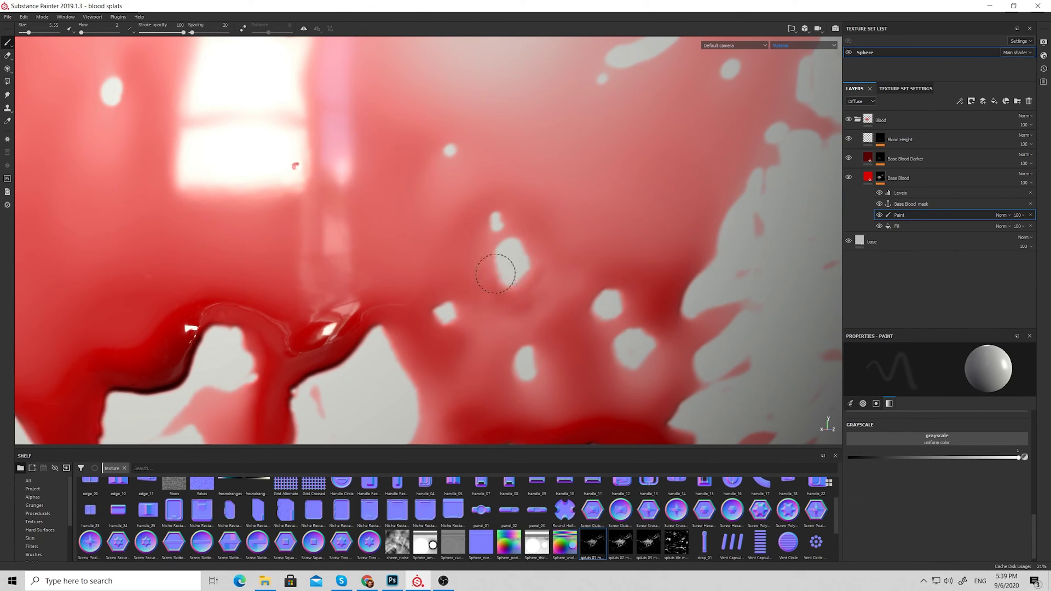
{"action": "scroll", "coordinate": [509, 288], "scroll_direction": "up", "scroll_amount": 2}
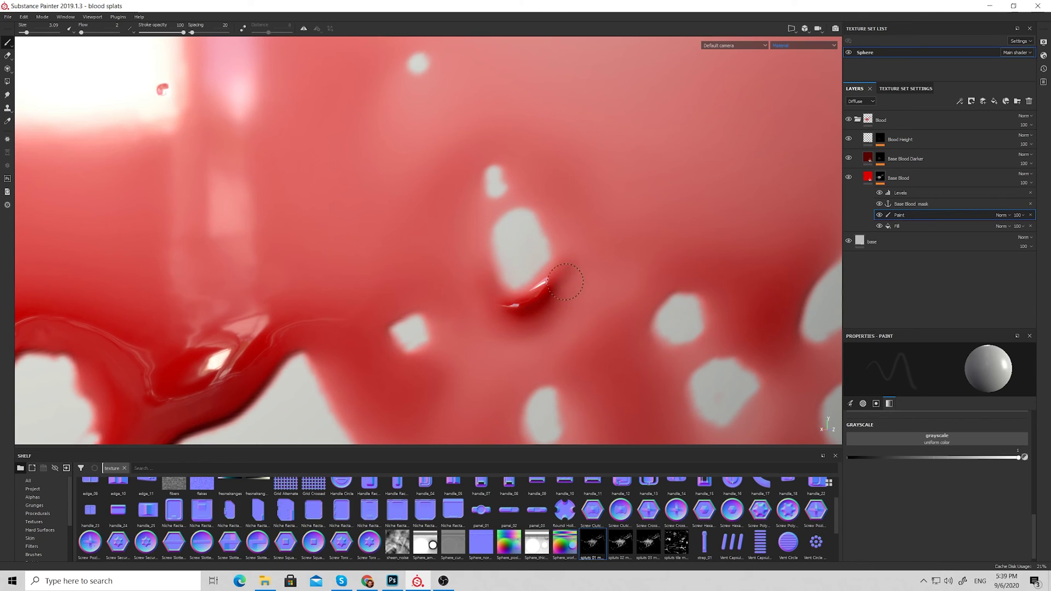
{"action": "left_click_drag", "start_coordinate": [565, 279], "coordinate": [513, 326]}
{"action": "scroll", "coordinate": [491, 244], "scroll_direction": "down", "scroll_amount": 6}
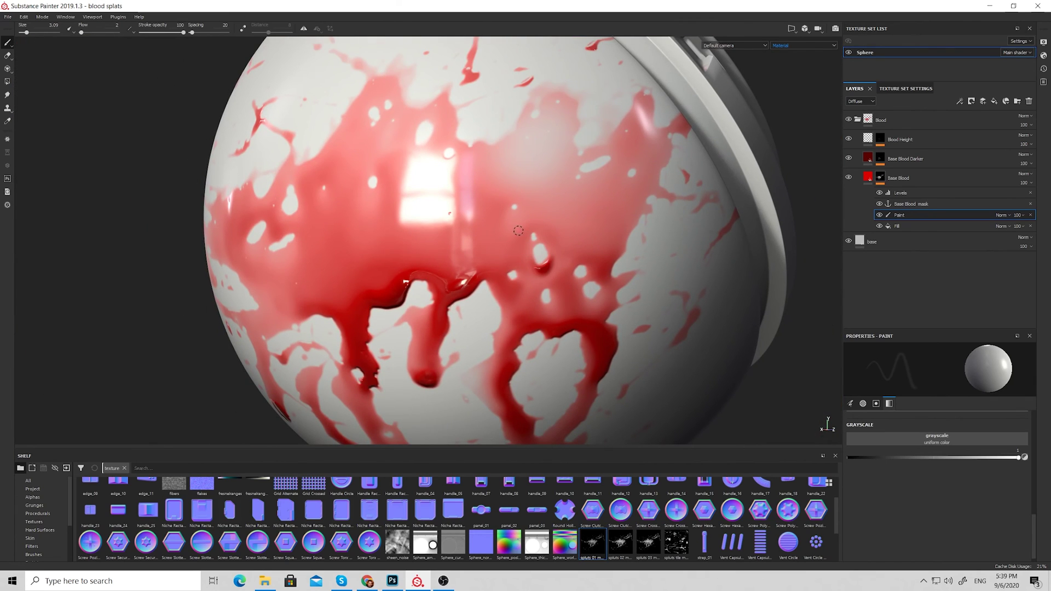
{"action": "scroll", "coordinate": [541, 301], "scroll_direction": "up", "scroll_amount": 5}
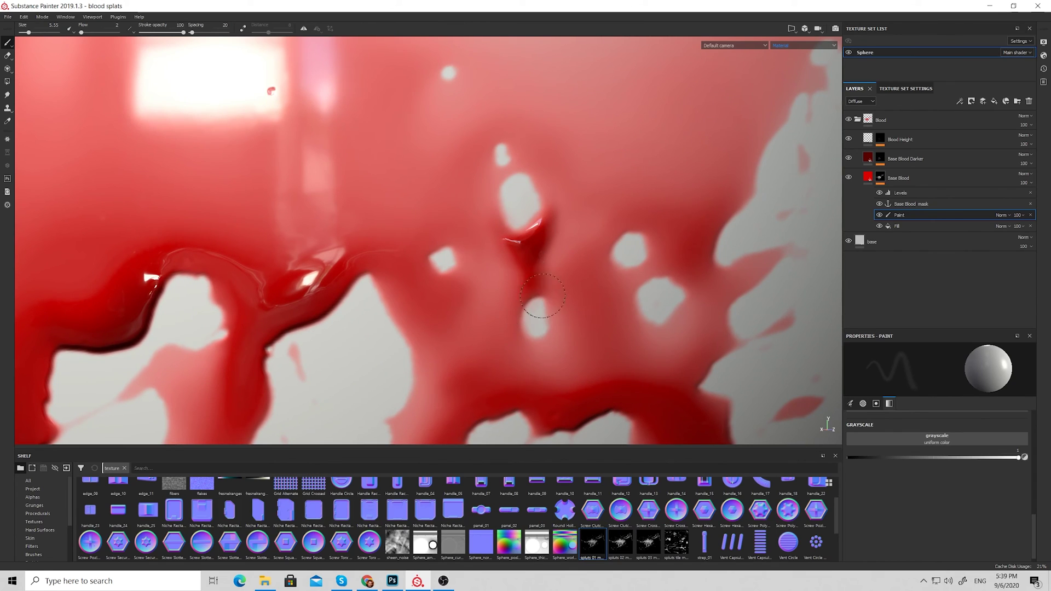
{"action": "scroll", "coordinate": [578, 359], "scroll_direction": "down", "scroll_amount": 5}
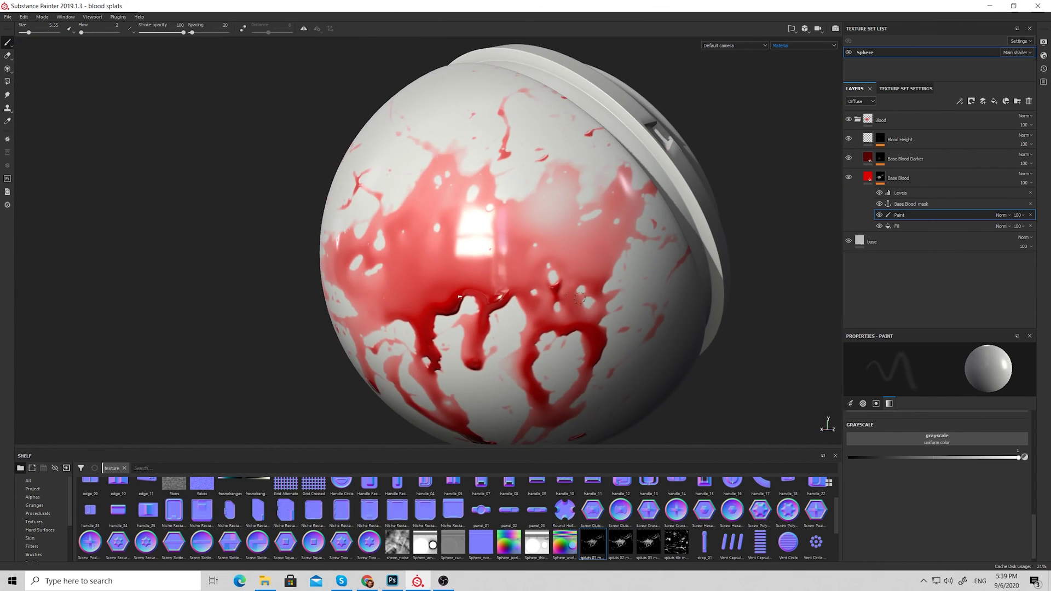
Paint thicker blood along the upper inner edge of the ring-shaped splat with the size 5.55 brush.
{"action": "scroll", "coordinate": [543, 276], "scroll_direction": "up", "scroll_amount": 3}
{"action": "scroll", "coordinate": [547, 296], "scroll_direction": "down", "scroll_amount": 3}
{"action": "scroll", "coordinate": [609, 362], "scroll_direction": "up", "scroll_amount": 6}
{"action": "scroll", "coordinate": [610, 361], "scroll_direction": "down", "scroll_amount": 5}
{"action": "scroll", "coordinate": [624, 359], "scroll_direction": "up", "scroll_amount": 7}
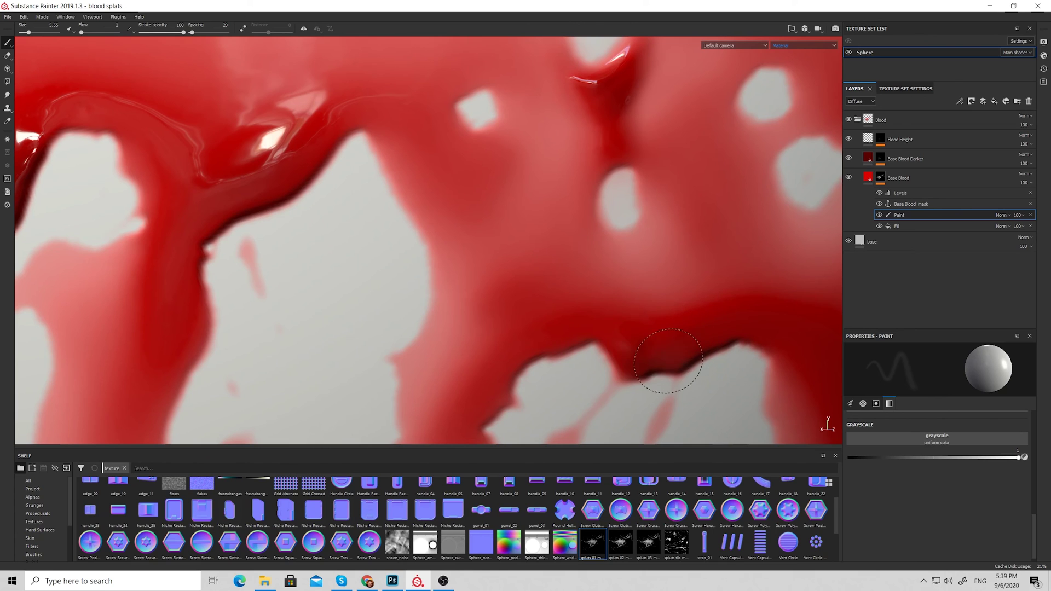
{"action": "mouse_move", "coordinate": [672, 370]}
{"action": "left_mouse_down"}
{"action": "mouse_move", "coordinate": [680, 369]}
{"action": "mouse_move", "coordinate": [650, 371]}
{"action": "left_mouse_up"}
{"action": "scroll", "coordinate": [591, 318], "scroll_direction": "down", "scroll_amount": 6}
{"action": "mouse_move", "coordinate": [613, 302]}
{"action": "left_mouse_down", "text": "alt"}
{"action": "mouse_move", "coordinate": [462, 224]}
{"action": "mouse_move", "coordinate": [566, 231]}
{"action": "mouse_move", "coordinate": [409, 265]}
{"action": "mouse_move", "coordinate": [505, 335]}
{"action": "mouse_move", "coordinate": [418, 406]}
{"action": "mouse_move", "coordinate": [575, 258]}
{"action": "mouse_move", "coordinate": [558, 307]}
{"action": "mouse_move", "coordinate": [496, 246]}
{"action": "mouse_move", "coordinate": [438, 219]}
{"action": "mouse_move", "coordinate": [474, 230]}
{"action": "mouse_move", "coordinate": [608, 226]}
{"action": "mouse_move", "coordinate": [503, 234]}
{"action": "left_mouse_up", "text": "alt"}
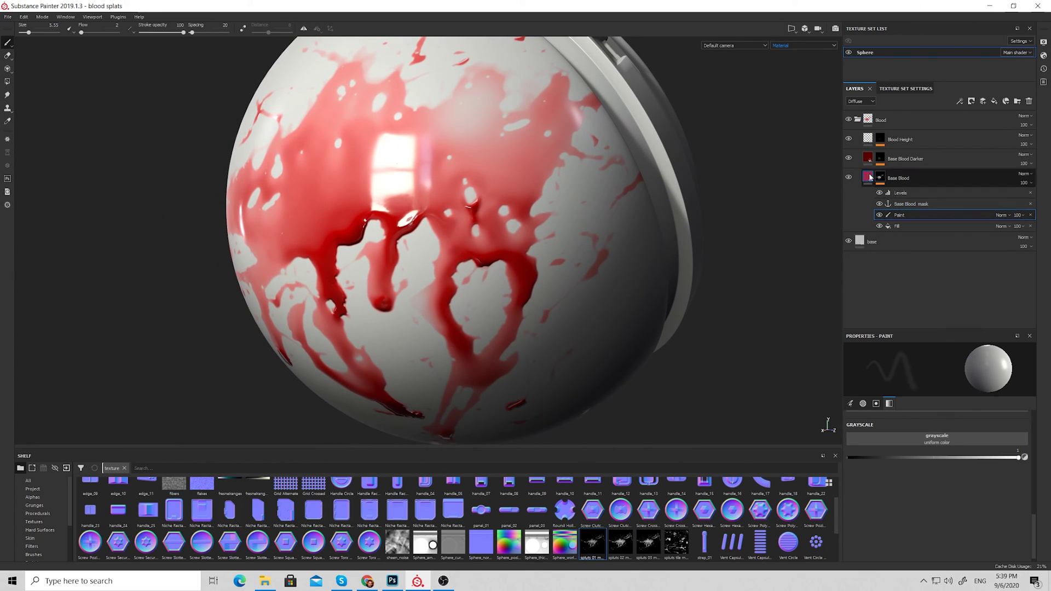
Lower the Blood Height fill layer's height value to about 0.46 and check the relief on the sphere.
{"action": "left_click", "coordinate": [868, 140]}
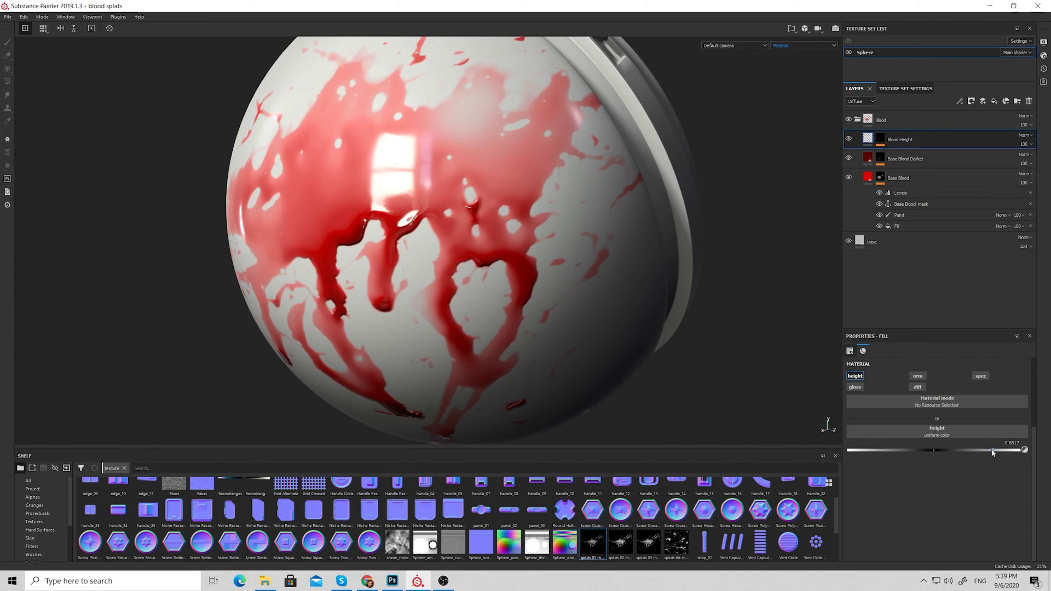
{"action": "mouse_move", "coordinate": [993, 452]}
{"action": "left_mouse_down"}
{"action": "mouse_move", "coordinate": [961, 445]}
{"action": "mouse_move", "coordinate": [979, 446]}
{"action": "left_mouse_up"}
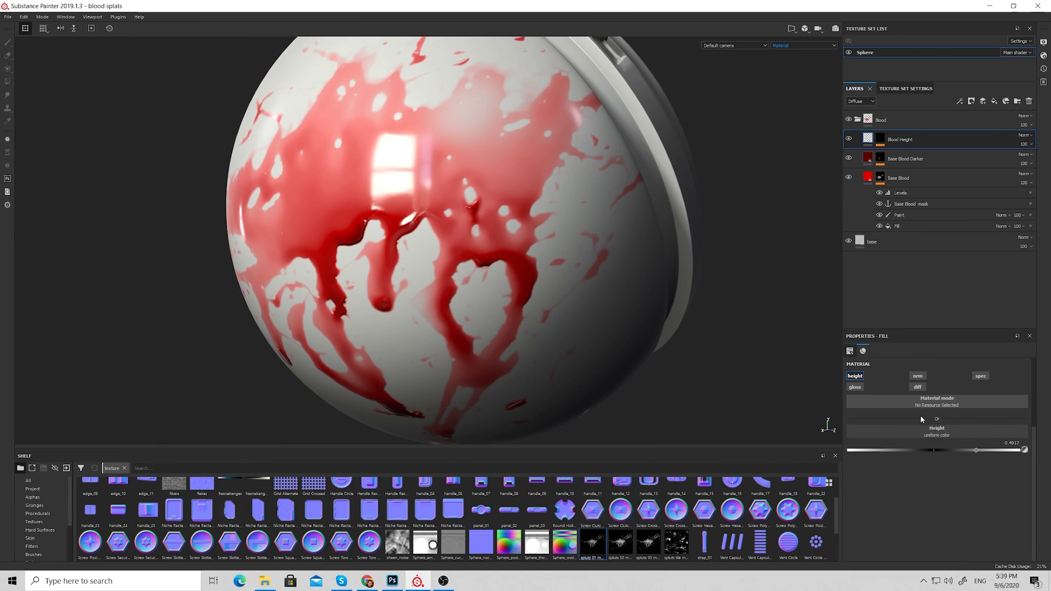
{"action": "left_click_drag", "start_coordinate": [482, 258], "coordinate": [588, 283], "text": "alt"}
Switch to Photoshop, fit the splatter image to the window, and show Layer 0 at the top of the layer stack.
{"action": "left_click", "coordinate": [398, 575]}
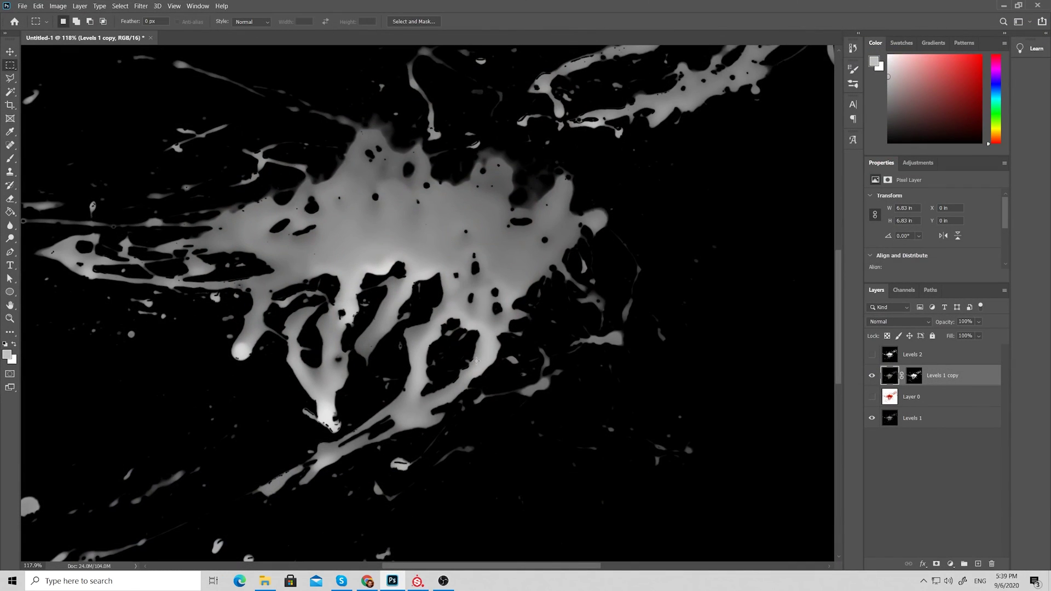
{"action": "key", "text": "ctrl+0"}
{"action": "left_click", "coordinate": [873, 354]}
{"action": "left_click_drag", "start_coordinate": [931, 355], "coordinate": [929, 345]}
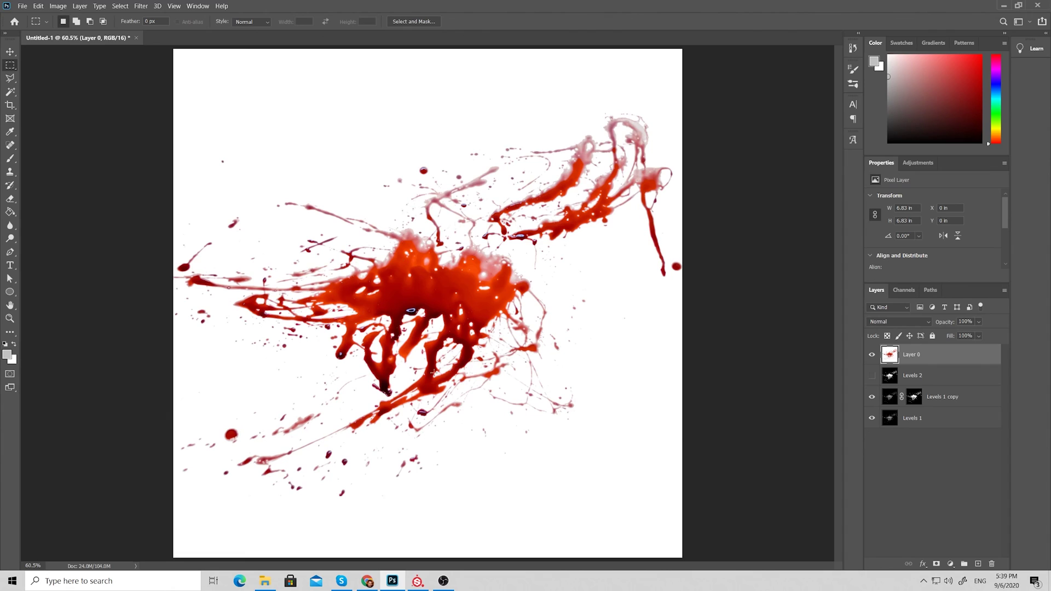